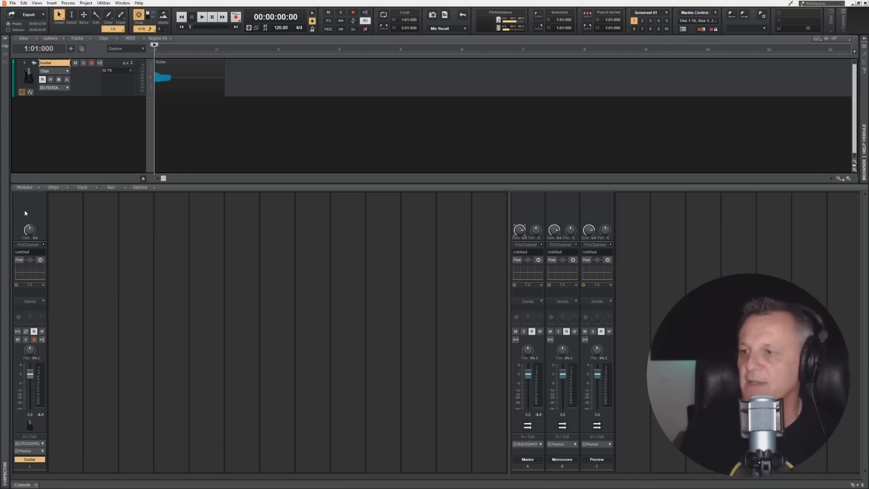
Play the recorded guitar clip from the start of the project and stop playback.
key(space)
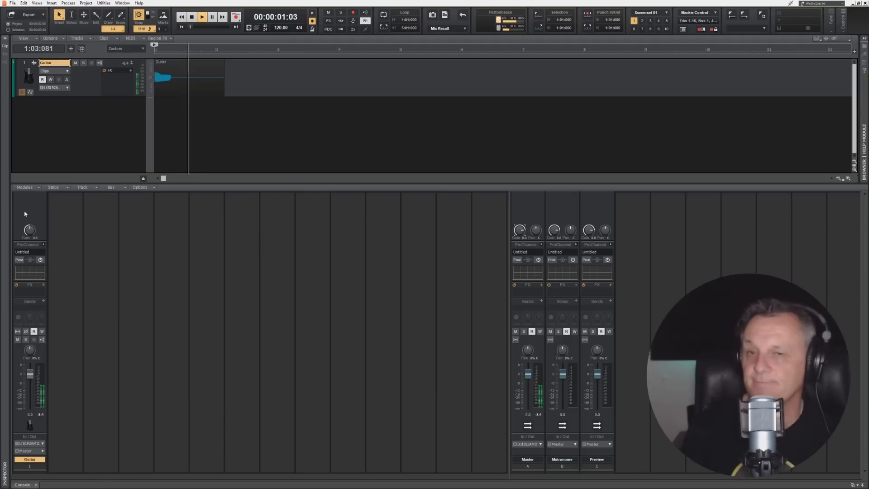
key(space)
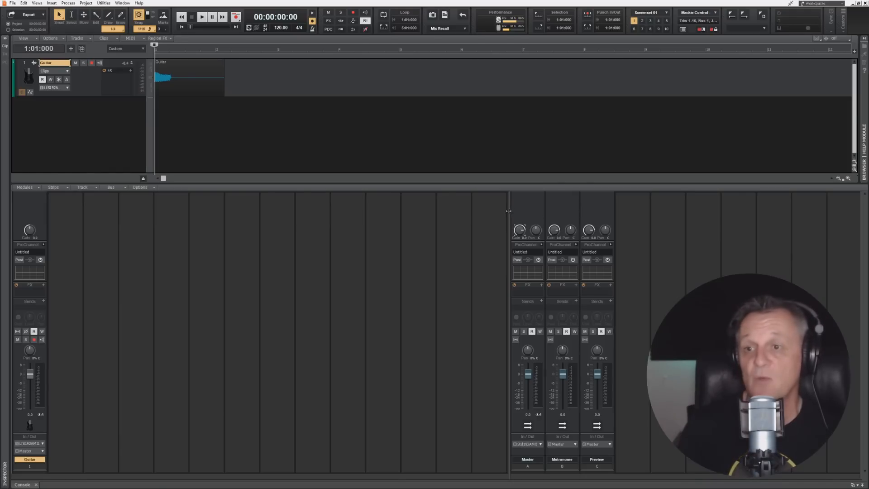
Move the bus pane close to the Guitar strip and select the Master, Metronome and Preview buses in turn.
drag(510, 219, 116, 230)
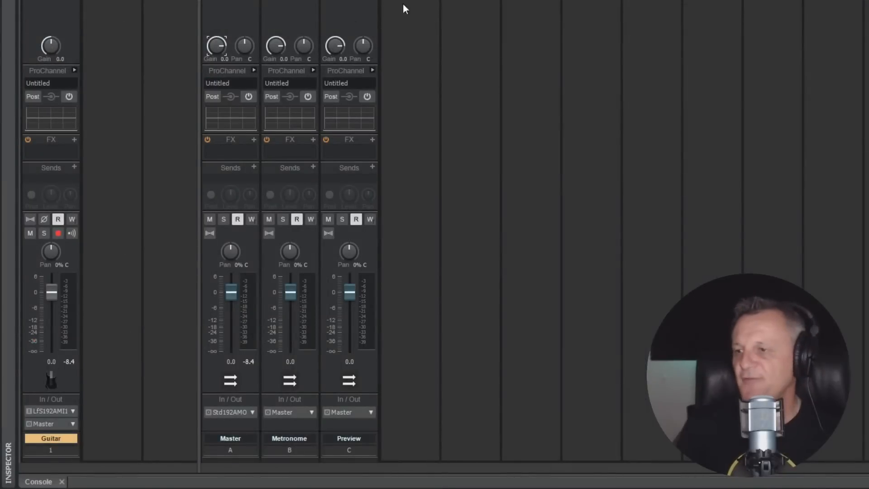
click(242, 5)
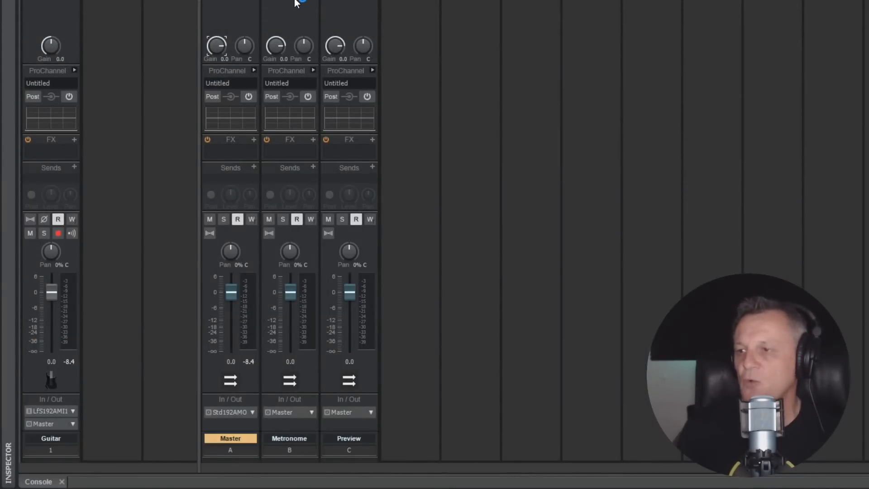
click(297, 3)
click(352, 2)
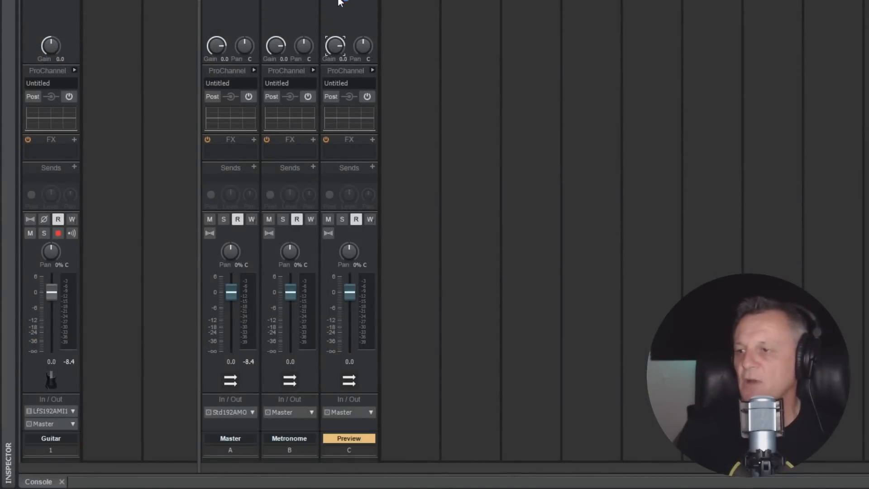
click(242, 4)
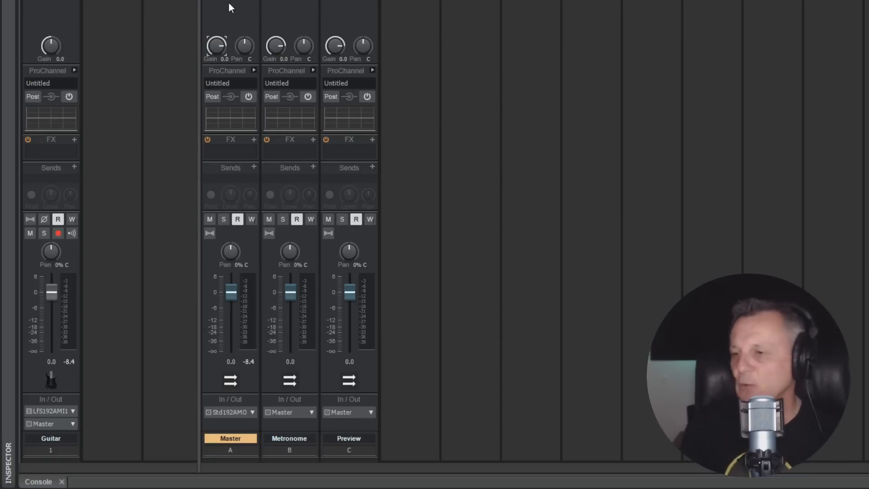
Delete the Metronome and Preview buses, and shift the divider between the tracks and the Master bus.
click(292, 6)
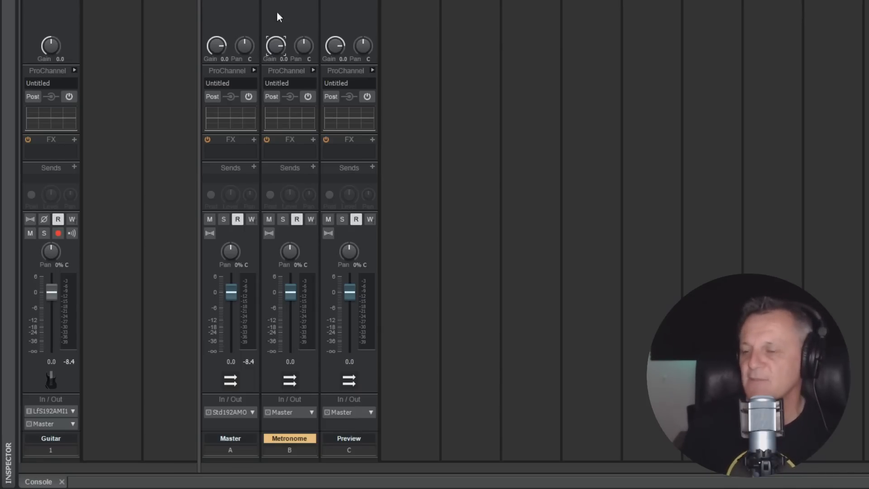
right_click(288, 3)
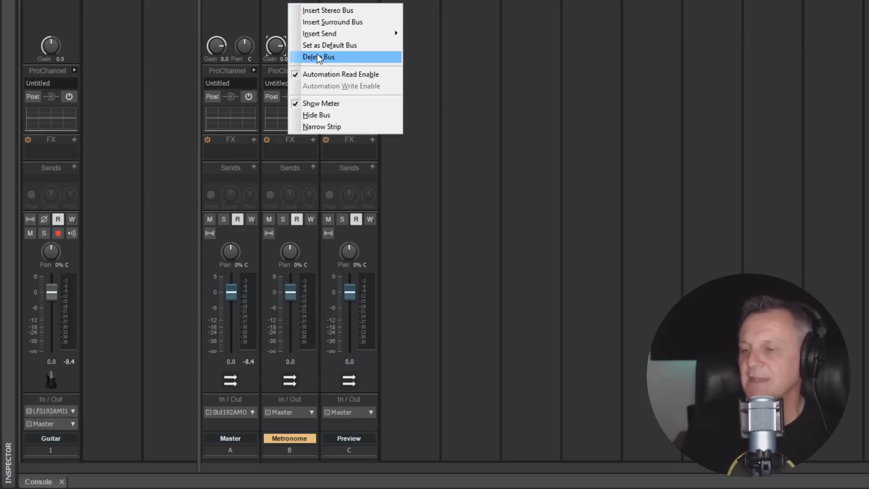
click(318, 58)
click(290, 2)
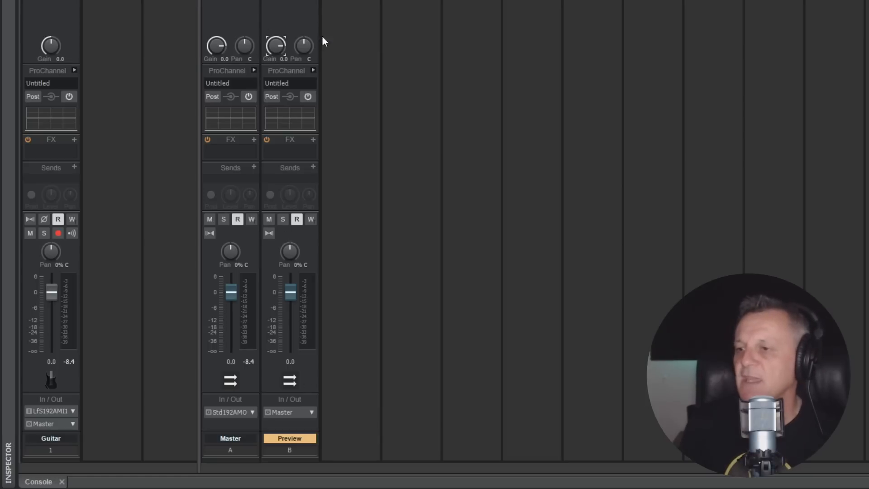
right_click(289, 2)
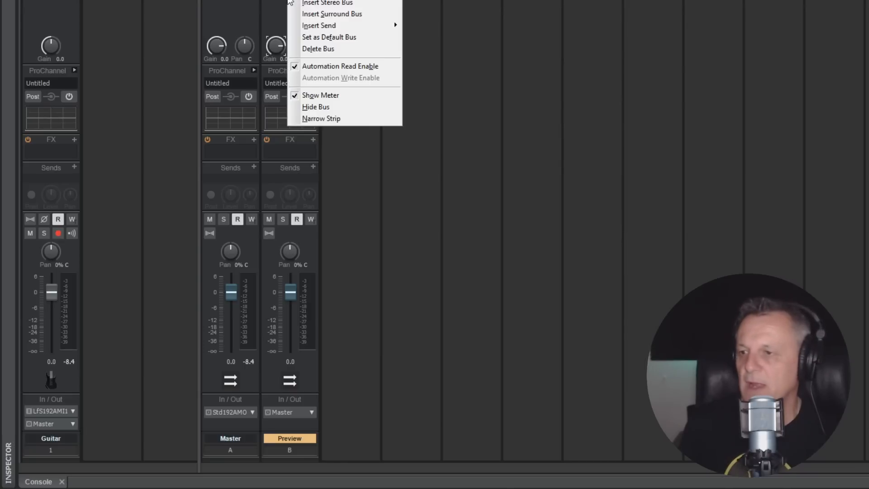
click(329, 49)
drag(198, 30, 258, 21)
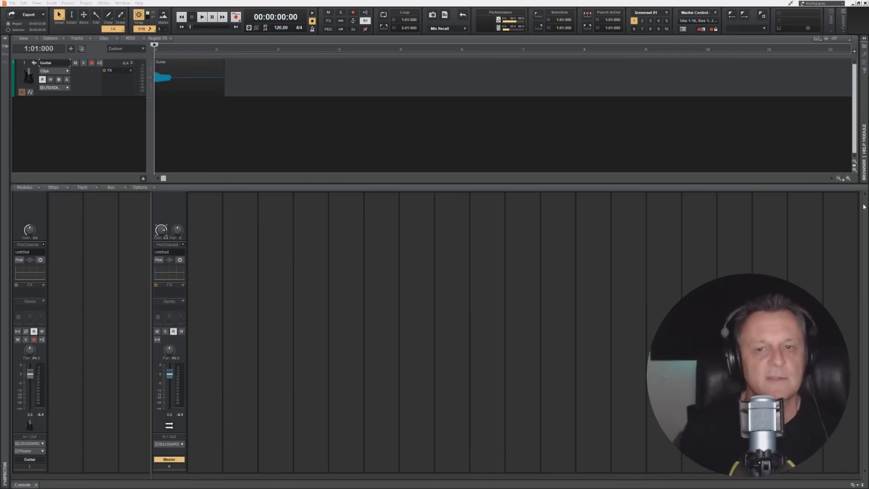
Reveal the console's hardware outputs, examine the output strips and hide them again.
drag(860, 202, 455, 210)
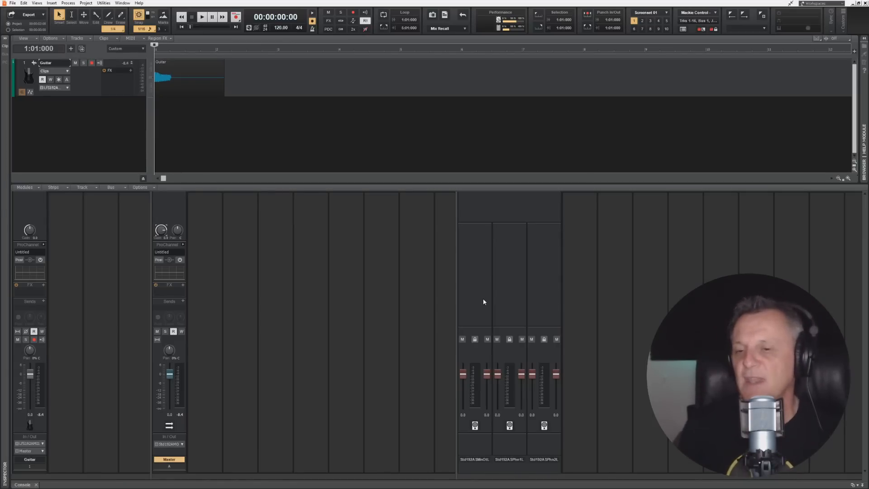
click(477, 267)
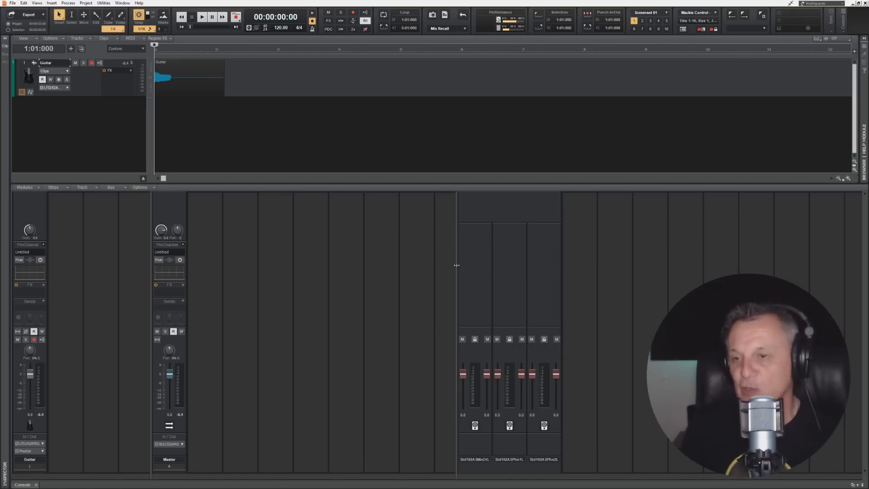
drag(456, 265, 862, 213)
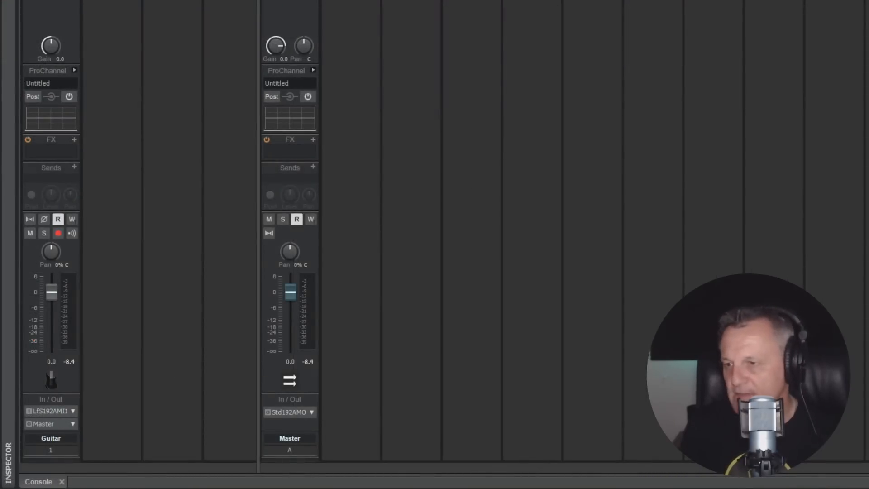
Examine the Guitar strip from gain to volume fader, expanding its ProChannel to view the compressor and EQ and collapsing it again.
click(54, 3)
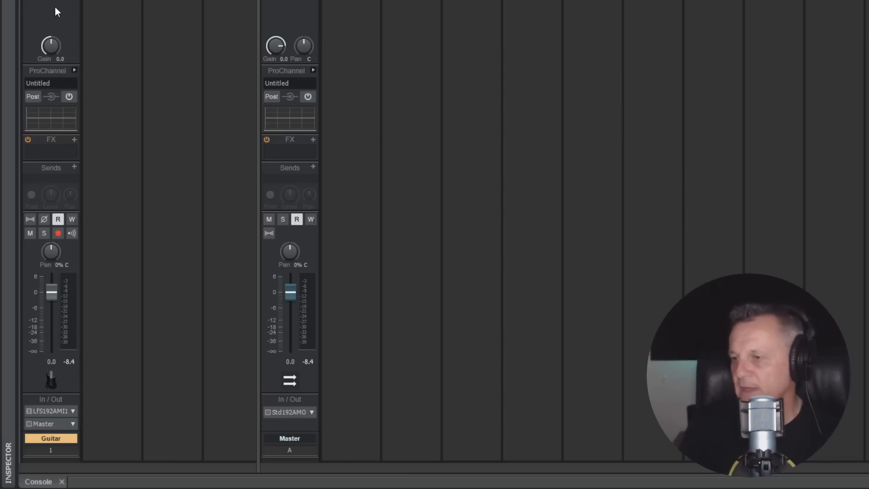
mouse_move(50, 45)
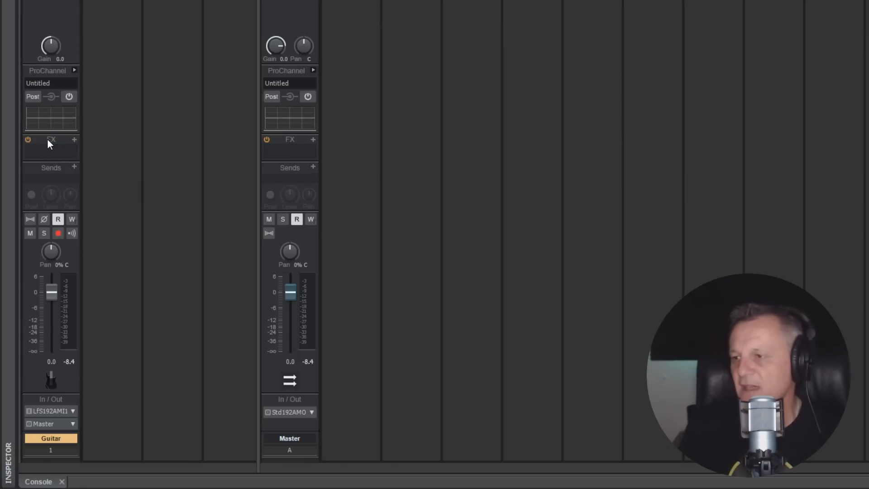
click(74, 69)
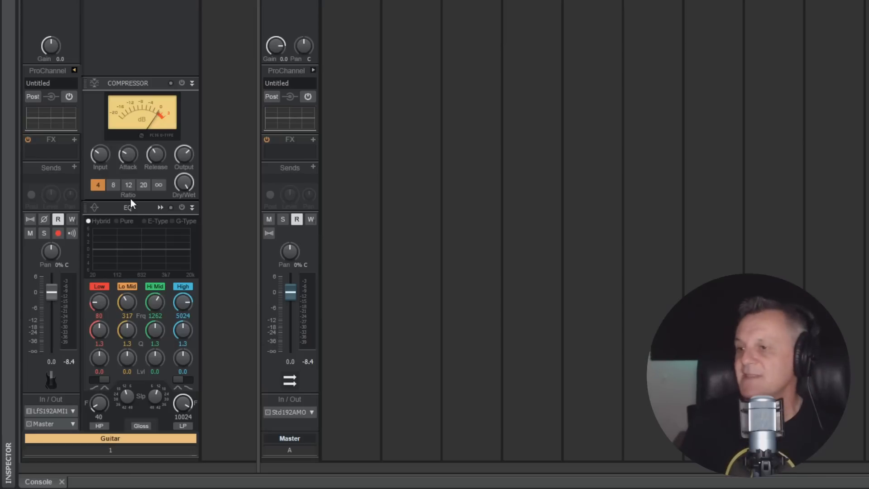
mouse_move(146, 247)
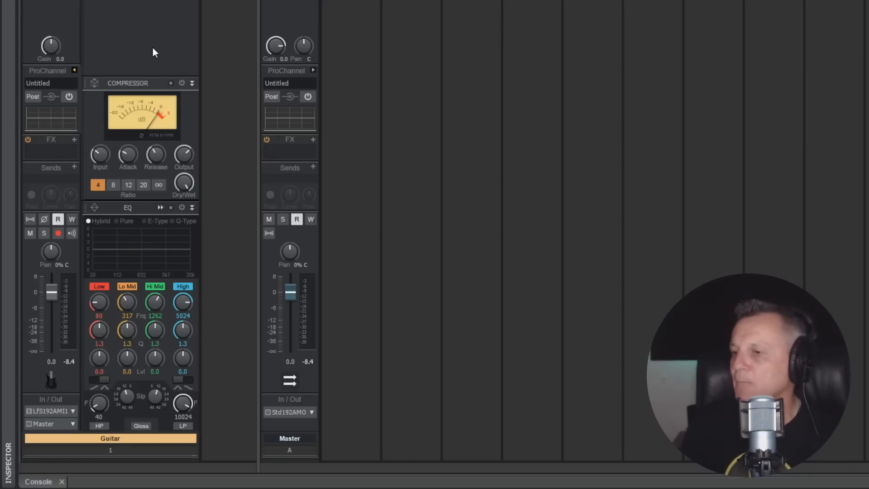
mouse_move(151, 263)
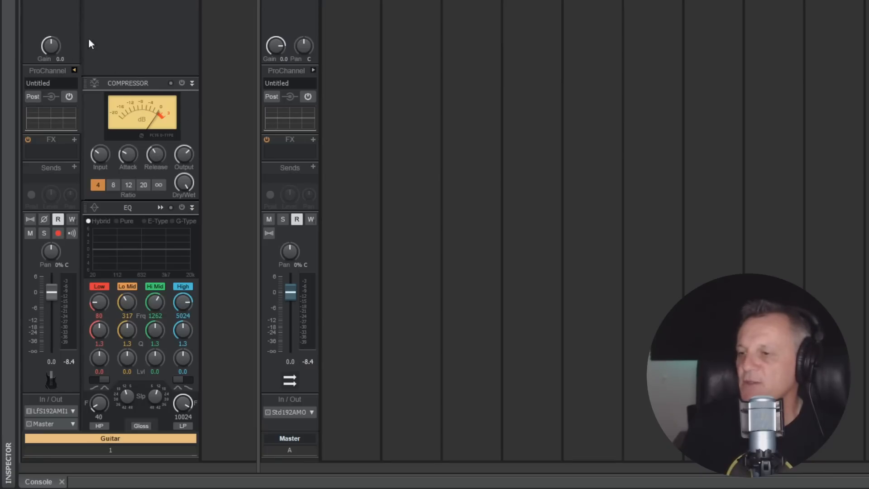
click(74, 70)
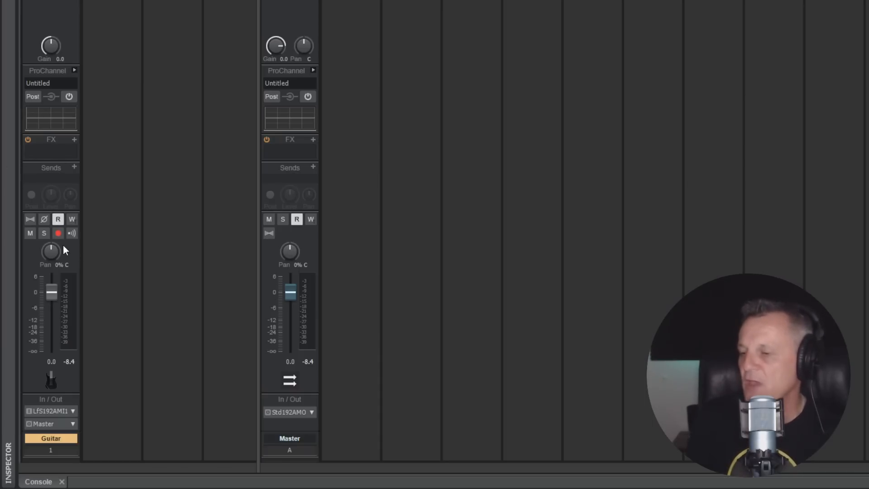
mouse_move(57, 255)
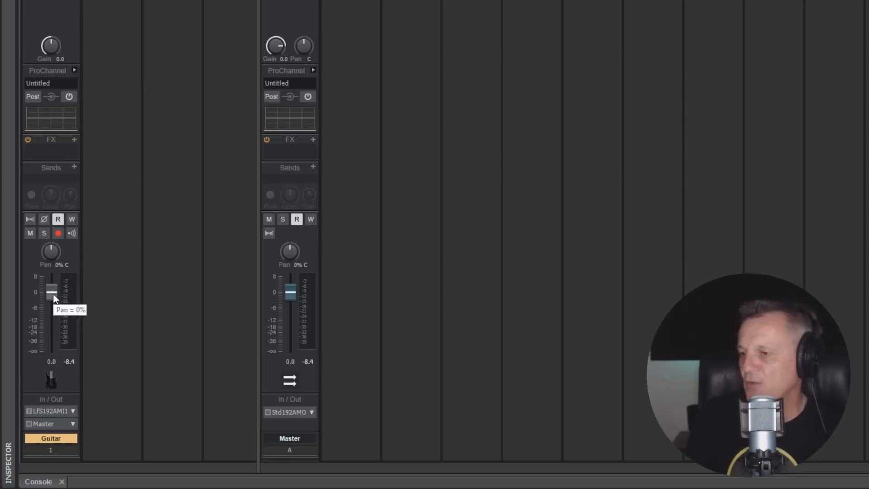
mouse_move(52, 292)
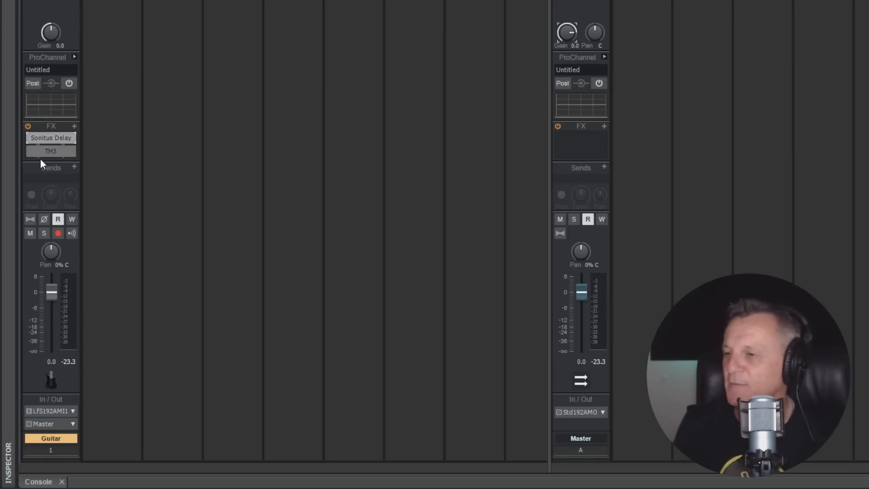
Audition the guitar clip through the track's Sonitus Delay alone, and switch the delay off again.
double_click(46, 137)
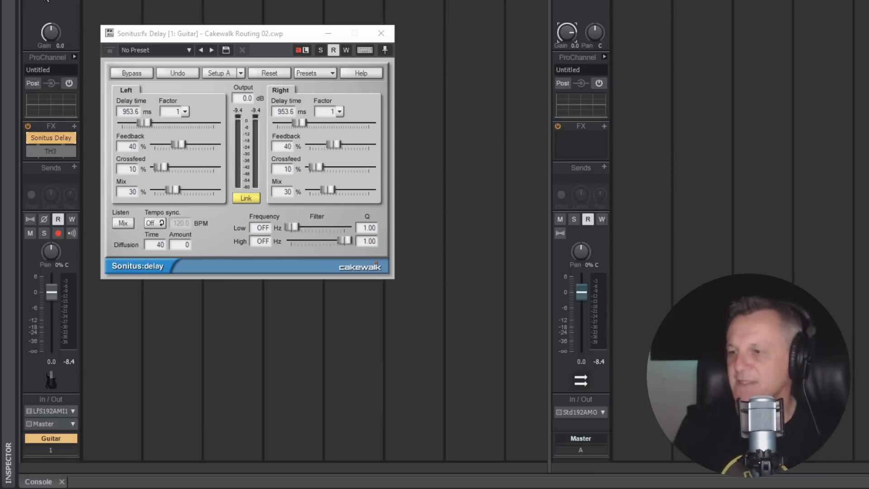
key(space)
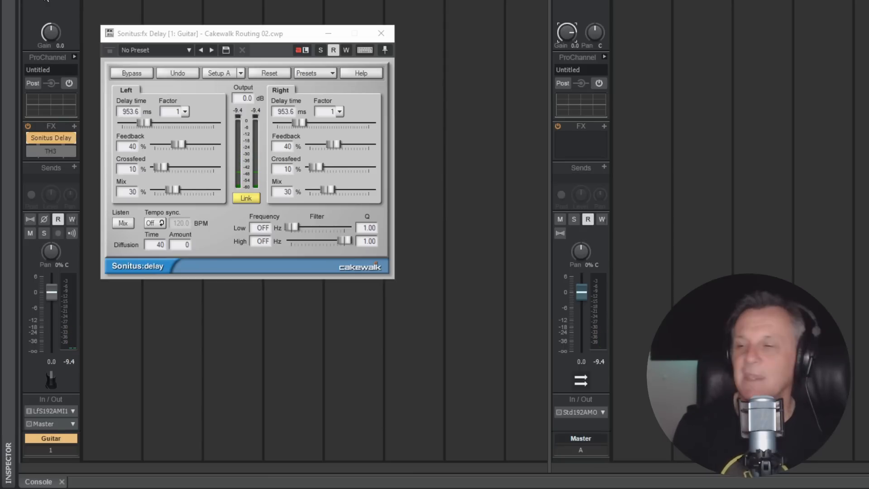
click(48, 0)
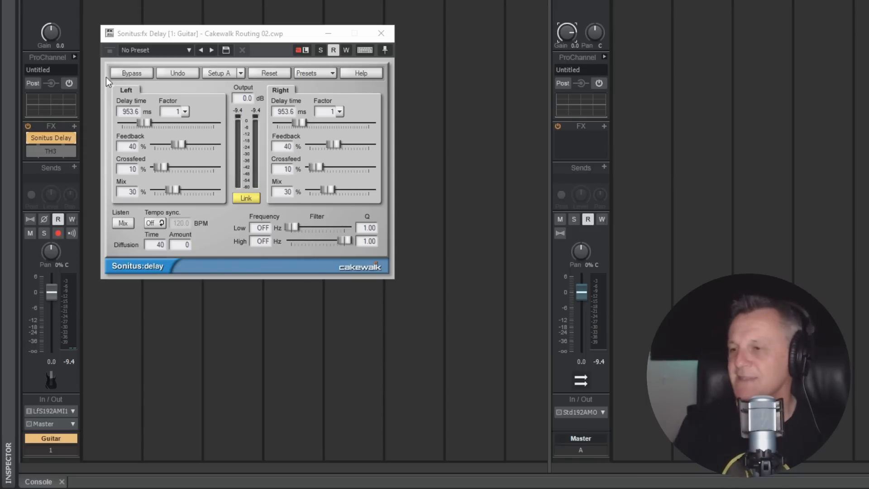
click(32, 137)
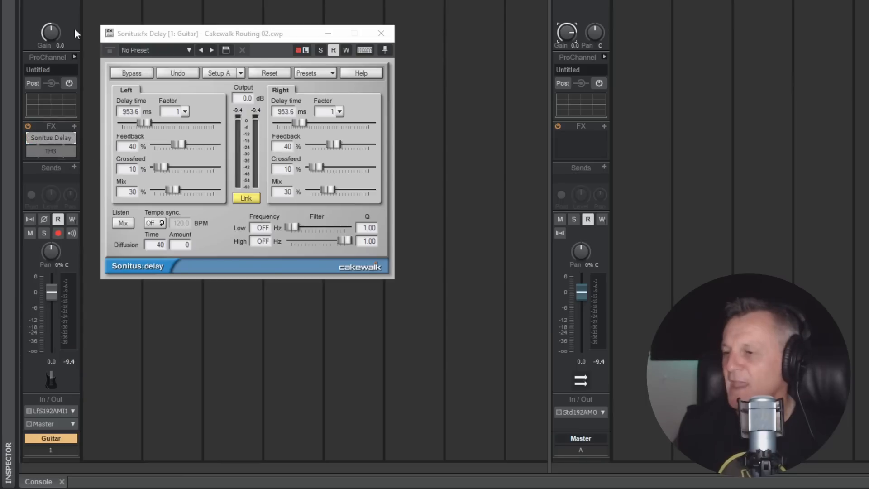
Open the TH3 effect on the Guitar track, enable it and play the clip through it.
double_click(48, 151)
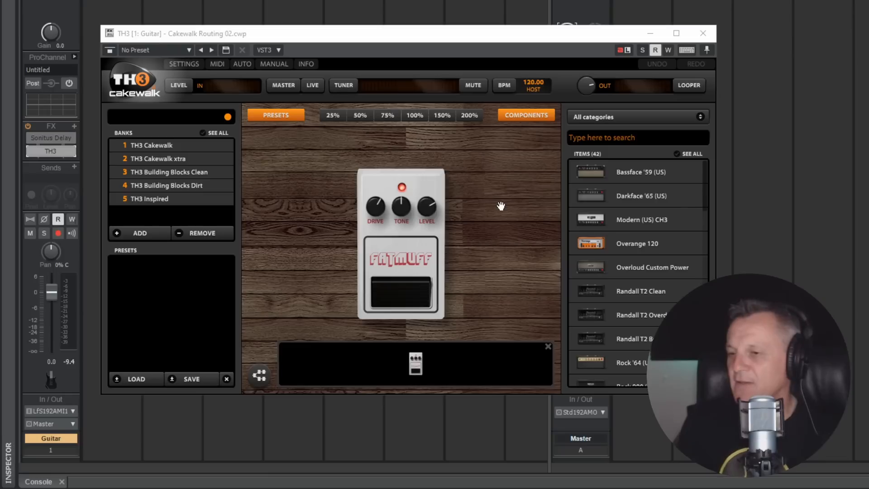
click(29, 150)
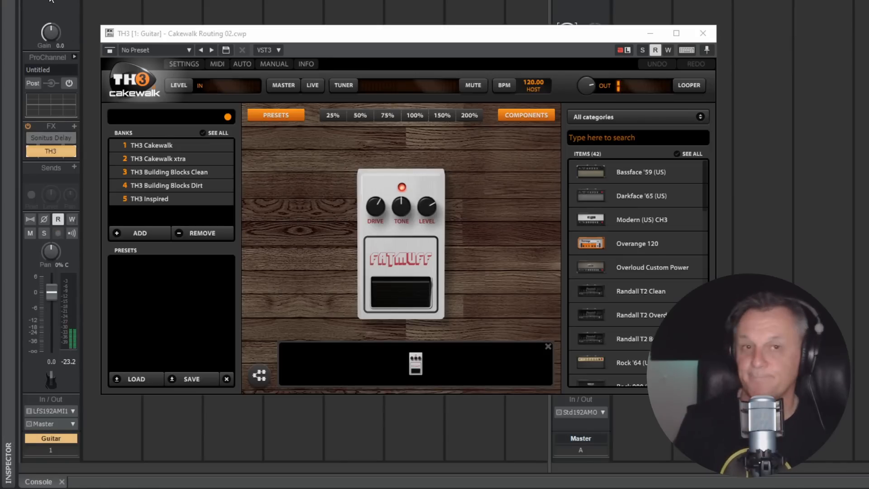
key(space)
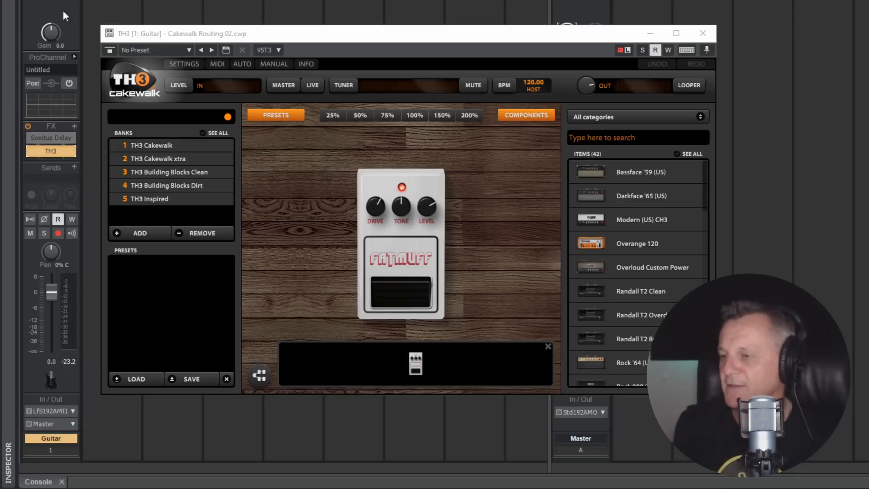
Enable the Sonitus Delay before TH3, view both effects' windows and play the guitar clip through the chain.
click(30, 137)
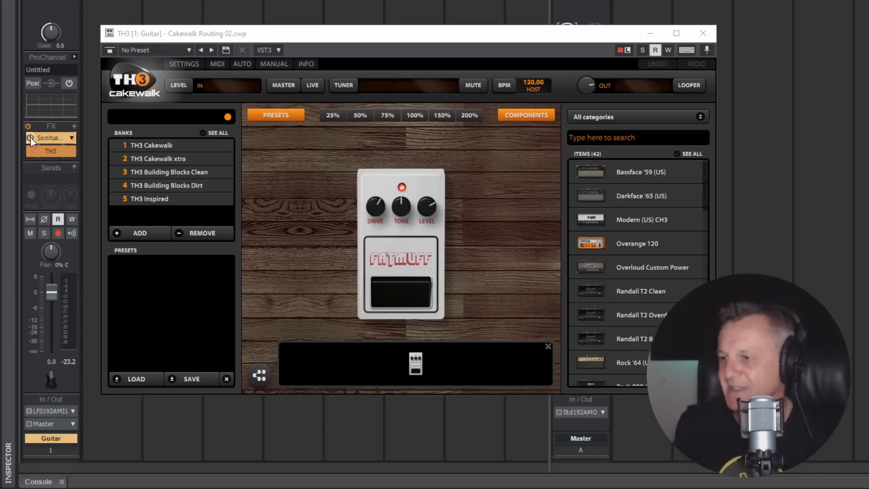
double_click(48, 138)
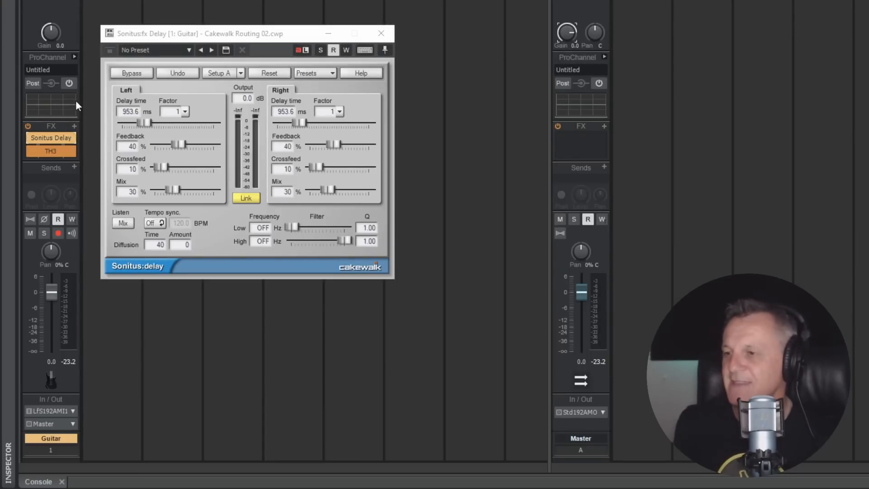
double_click(50, 151)
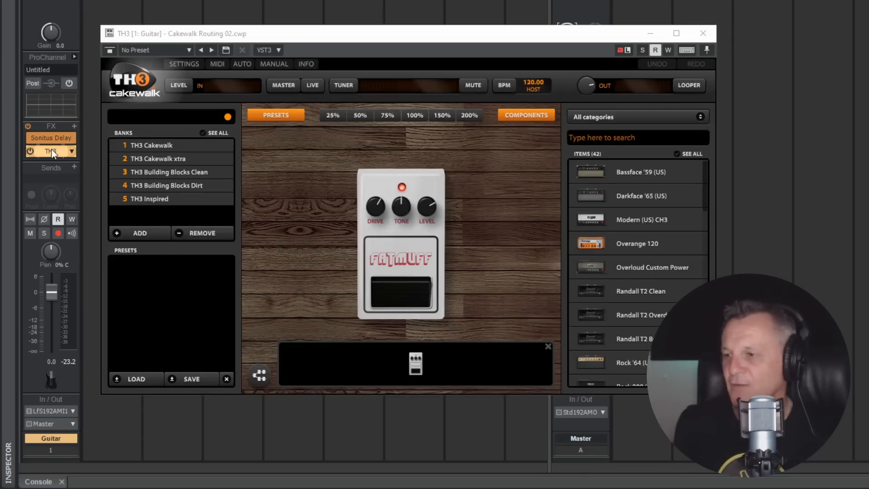
double_click(50, 137)
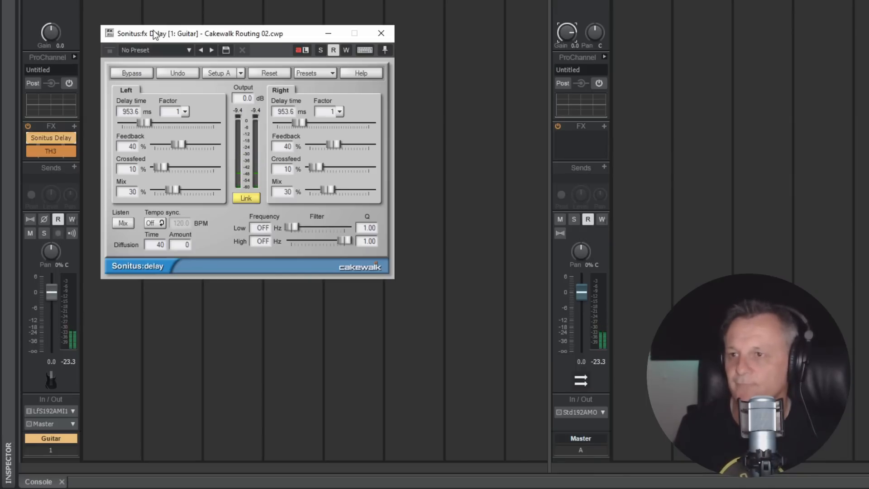
key(space)
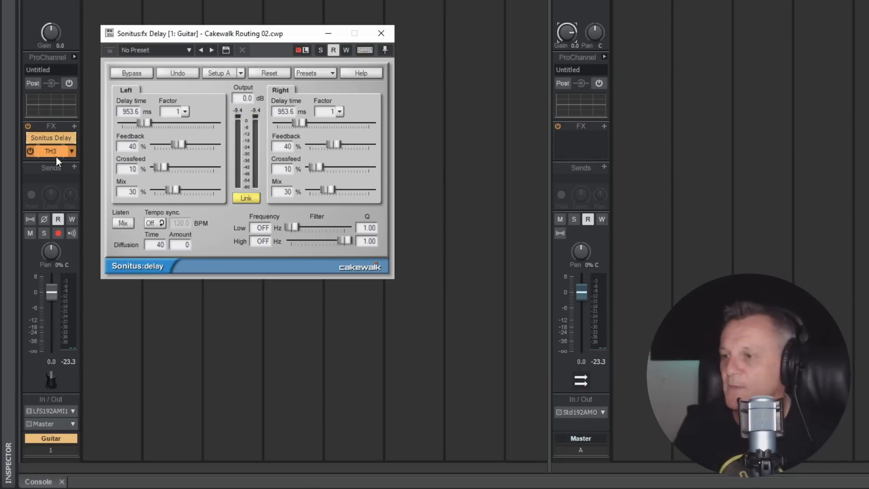
Move TH3 ahead of the Sonitus Delay in the Guitar track's FX chain.
drag(49, 152, 58, 131)
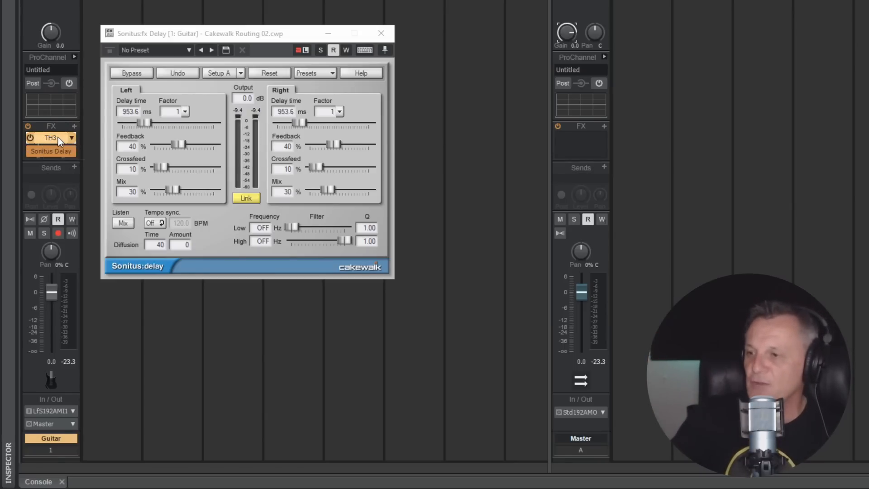
Play the Guitar track's clip dry, with no effects in its FX rack.
click(58, 137)
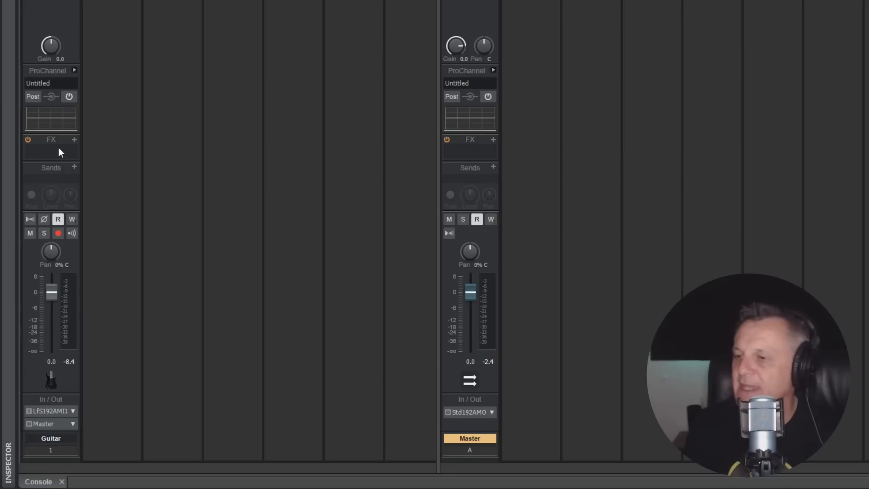
click(46, 3)
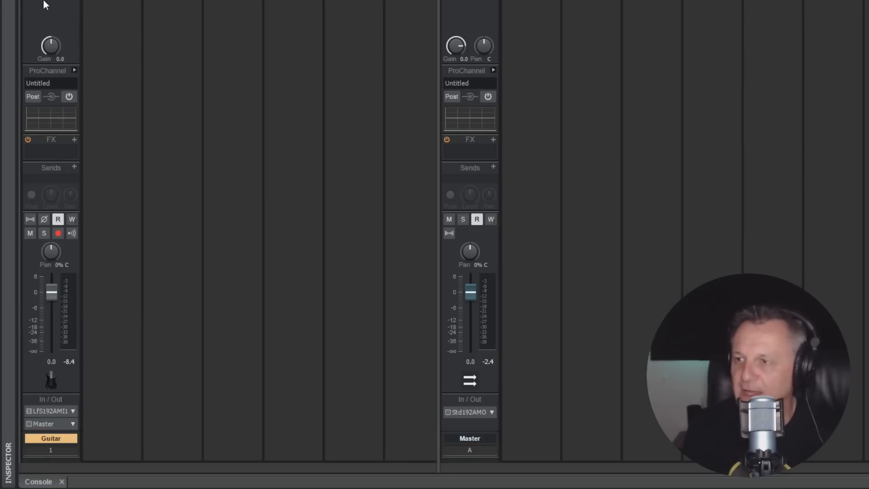
key(space)
key(space)
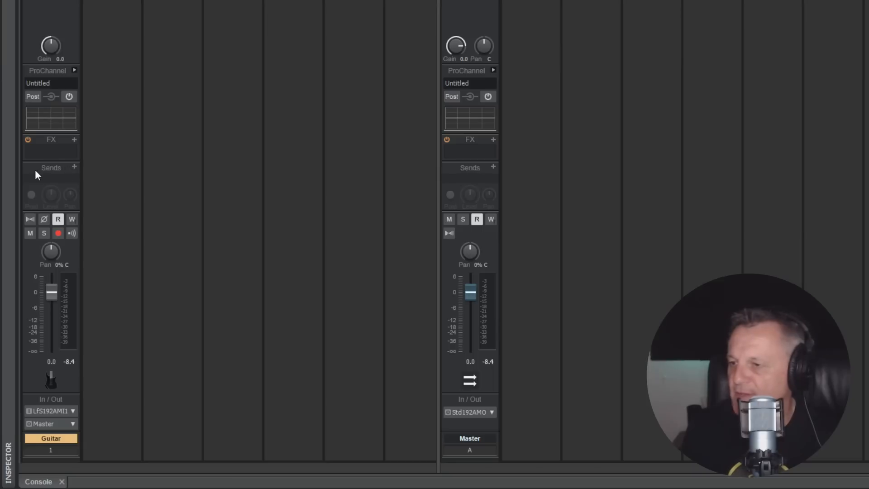
Add a send from the Guitar track to a new stereo bus and name the bus Overdrive.
click(74, 167)
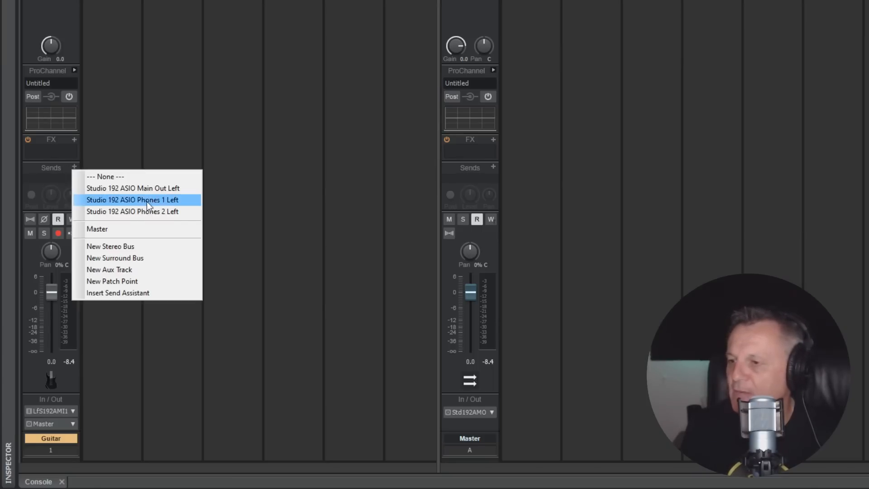
click(105, 246)
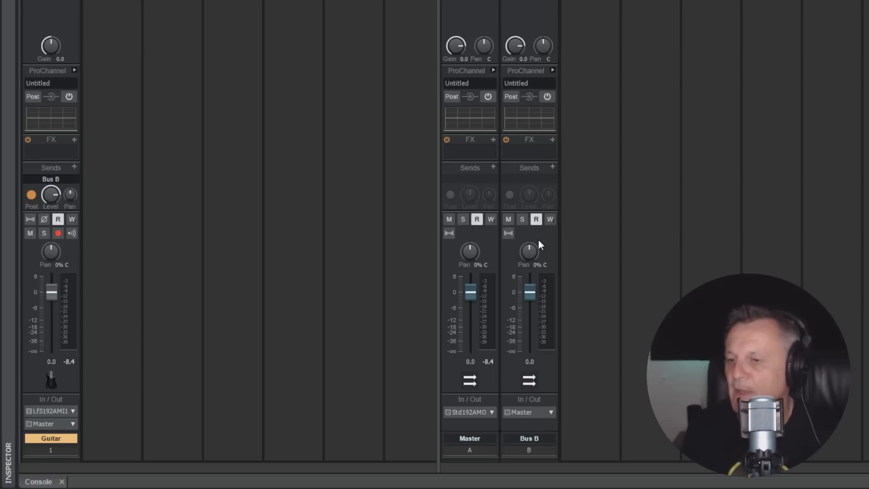
click(536, 6)
double_click(532, 439)
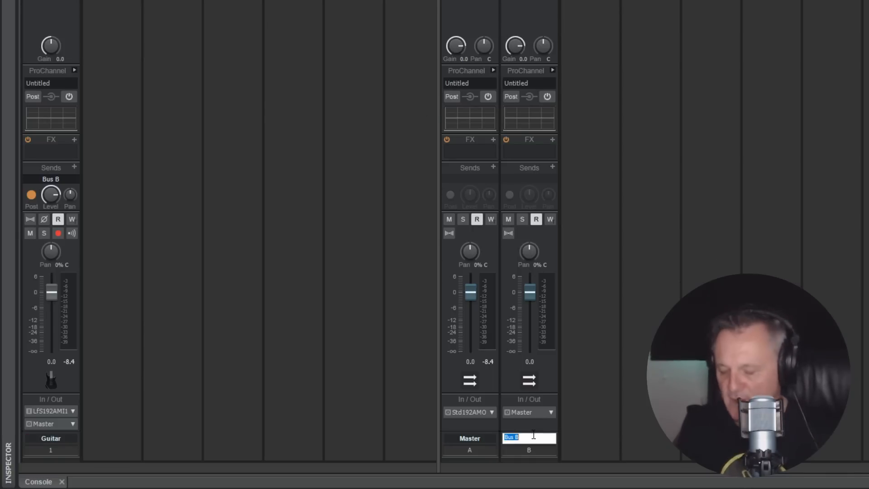
text(Overdrive)
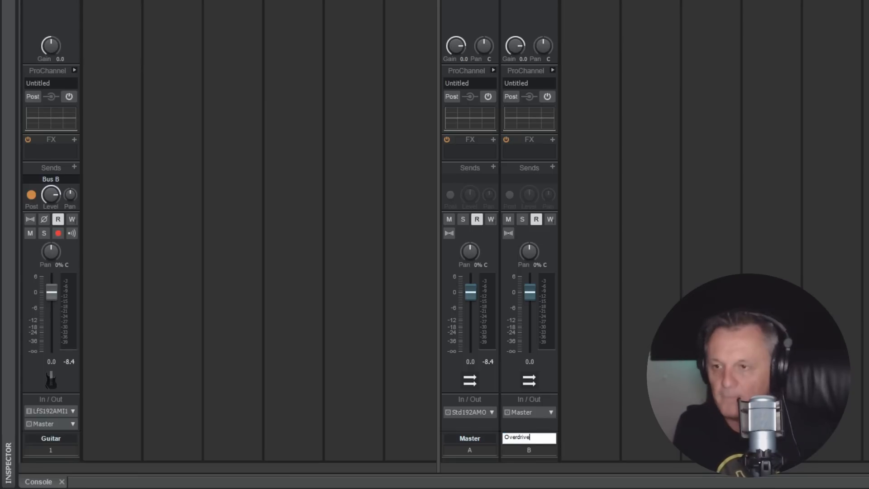
key(Return)
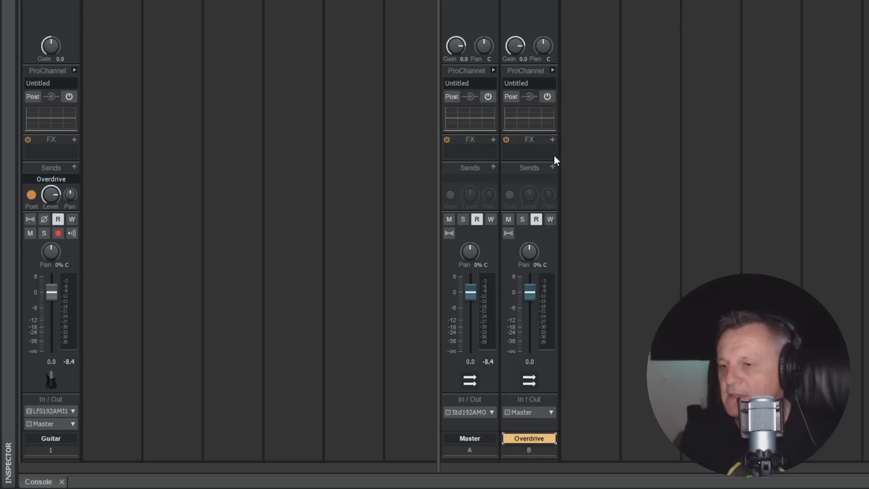
Insert Overloud's TH3 on the Overdrive bus, load its Routing preset and close the effect window.
click(552, 139)
click(584, 147)
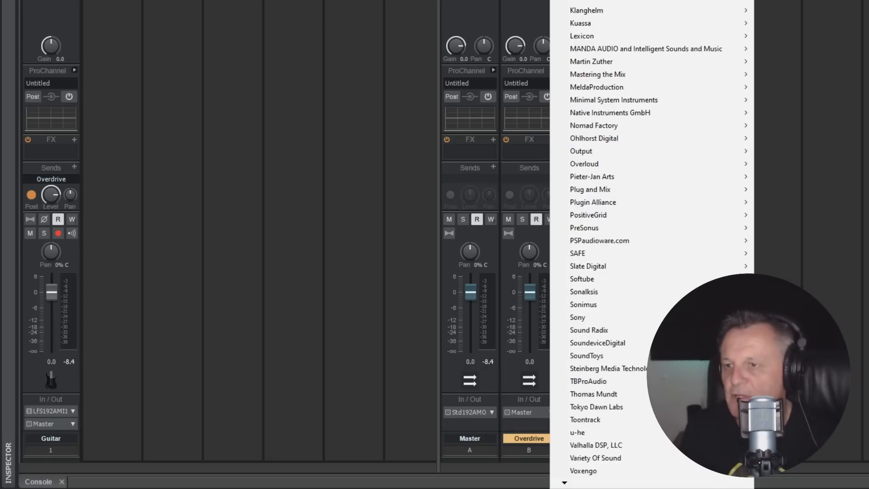
mouse_move(593, 162)
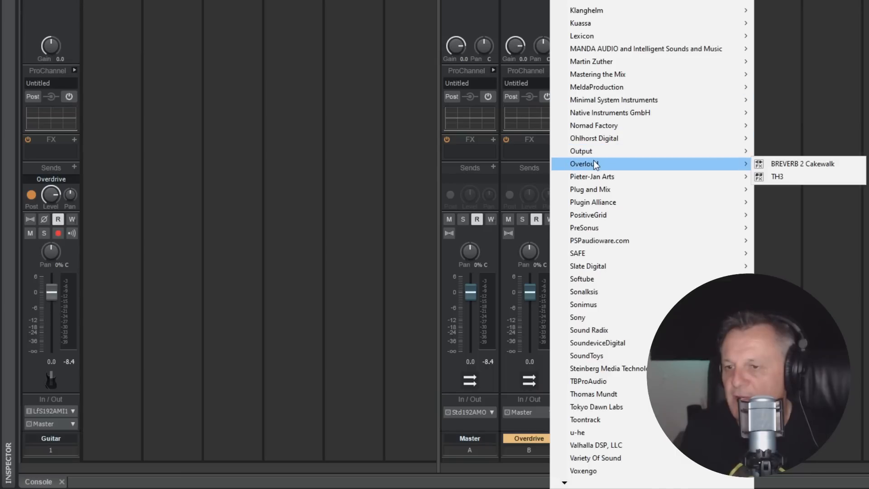
click(780, 177)
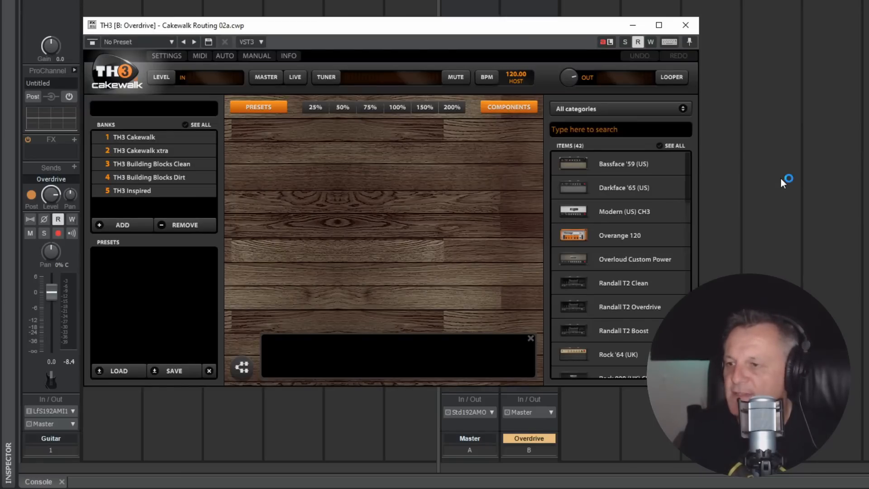
click(171, 38)
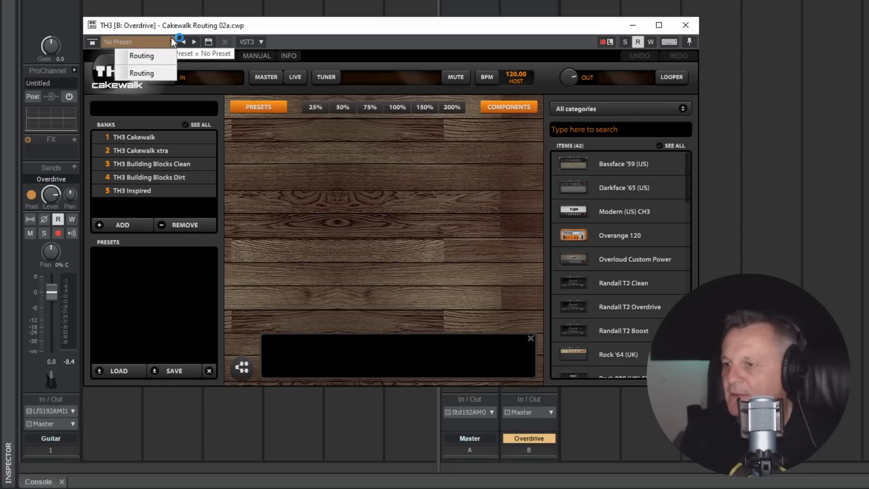
click(151, 56)
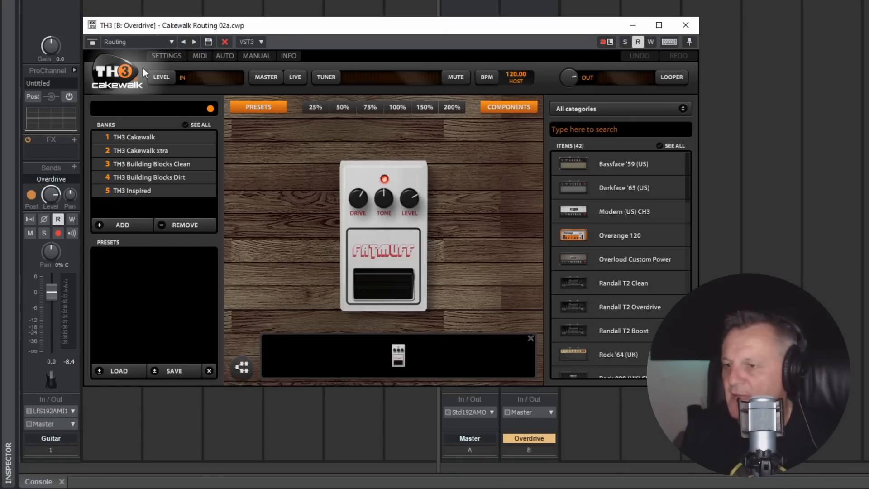
click(685, 26)
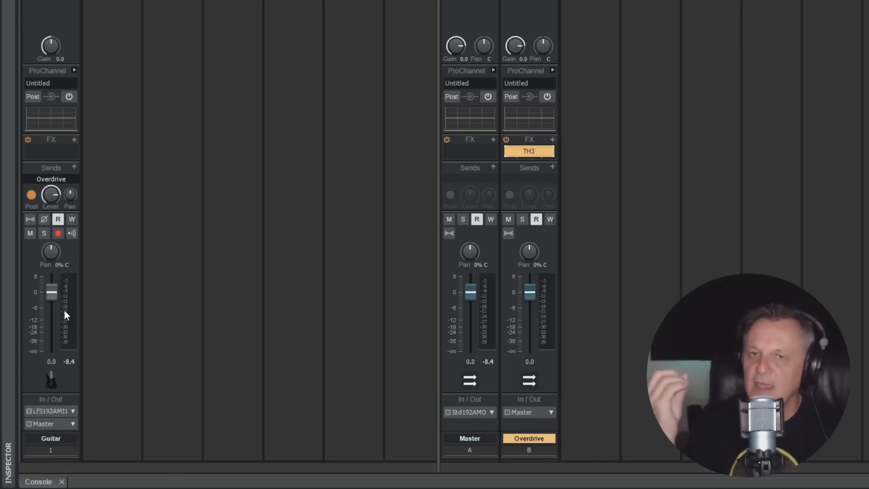
Play the guitar clip with its signal also sent through TH3 on the Overdrive bus.
click(62, 20)
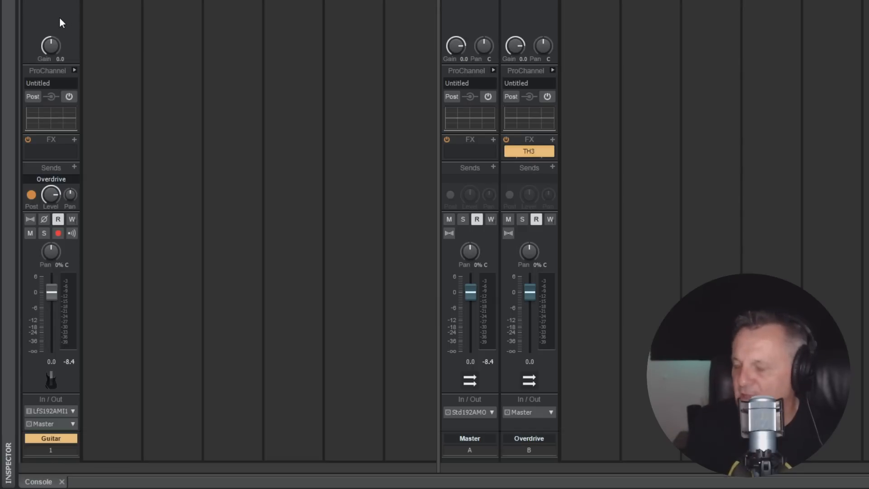
key(space)
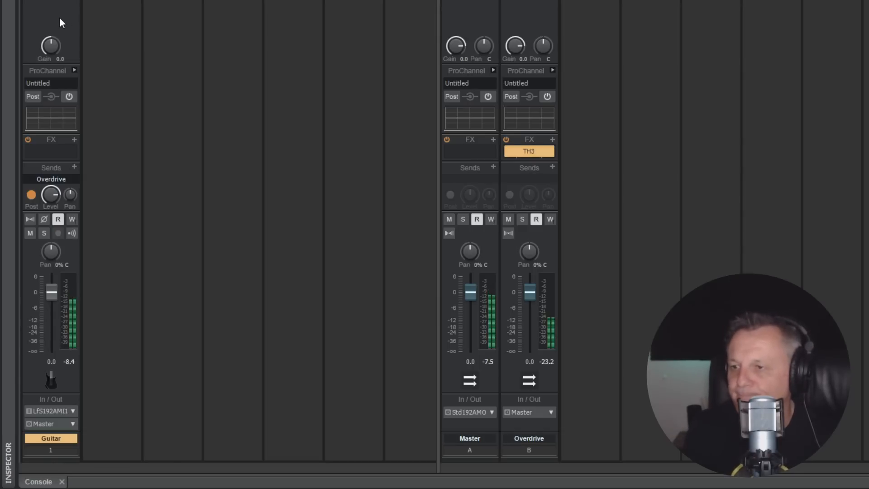
key(space)
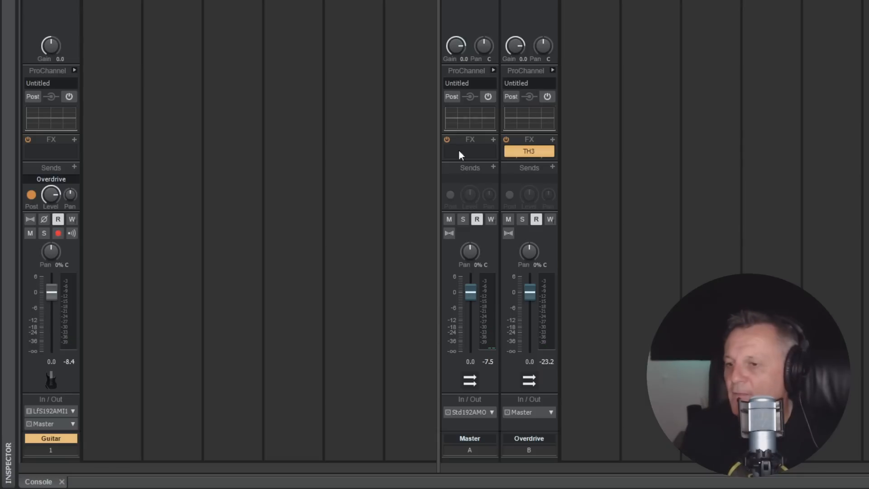
Mute the Overdrive bus and play the guitar clip to hear only its direct signal to Master.
click(508, 219)
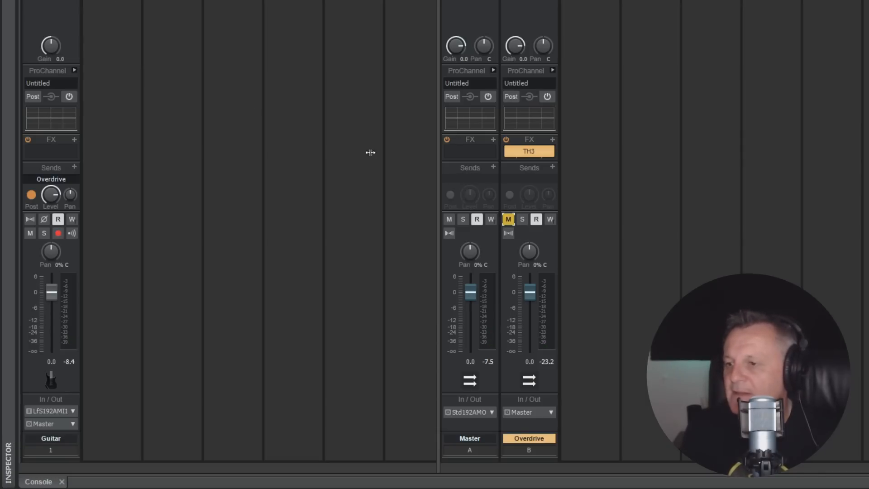
key(space)
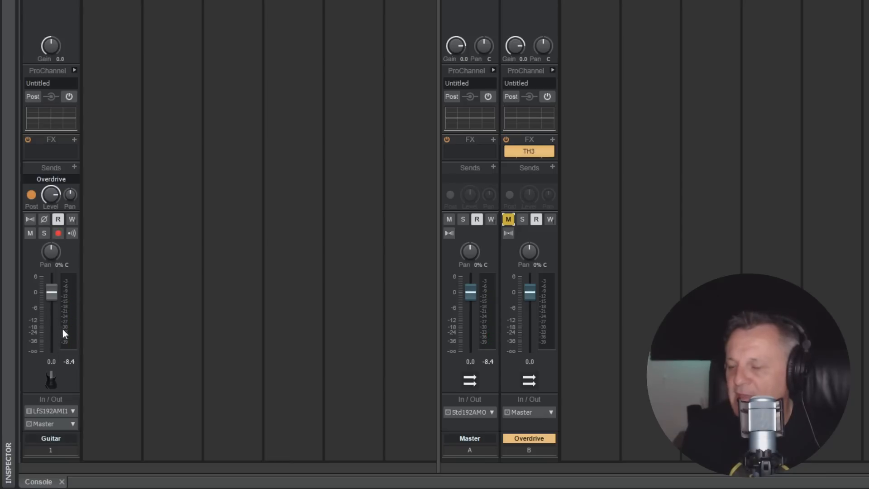
key(space)
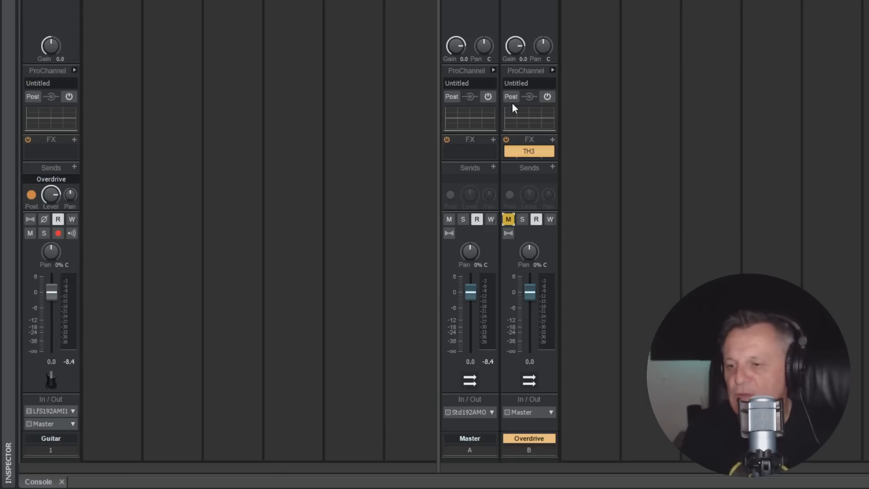
click(47, 10)
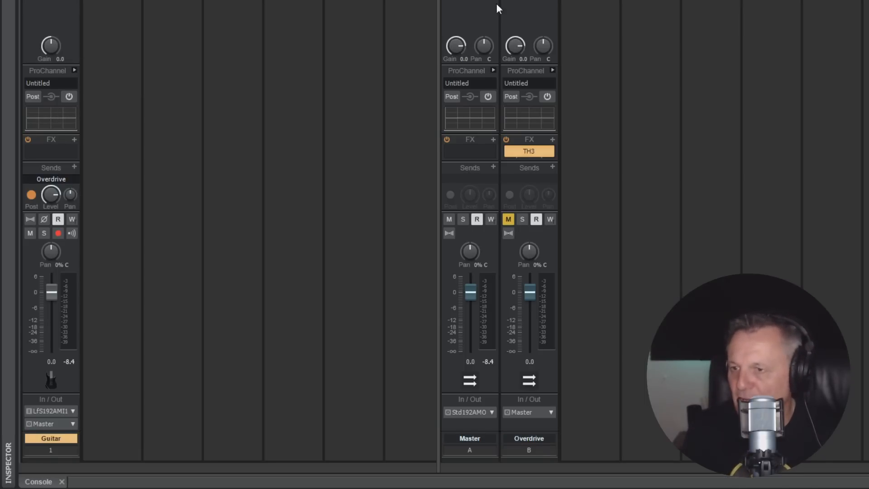
click(524, 4)
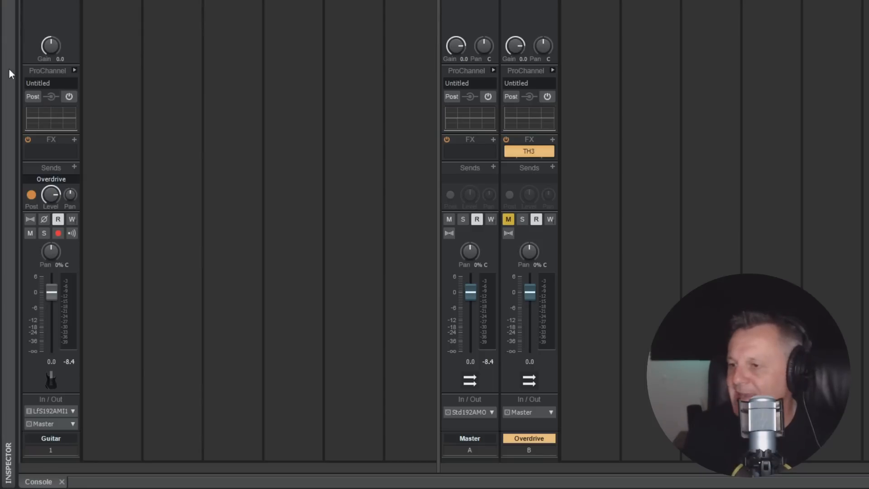
Add a second send from the Guitar track to a new stereo bus and name that bus Delay.
click(74, 167)
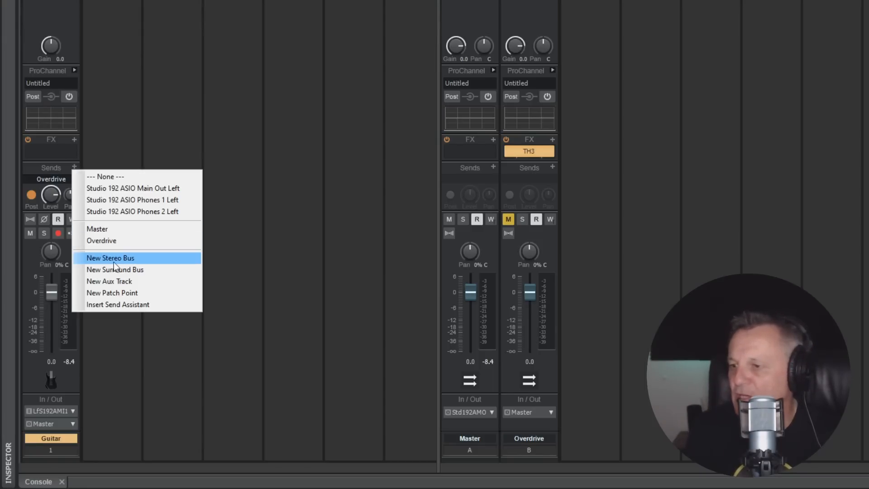
click(112, 258)
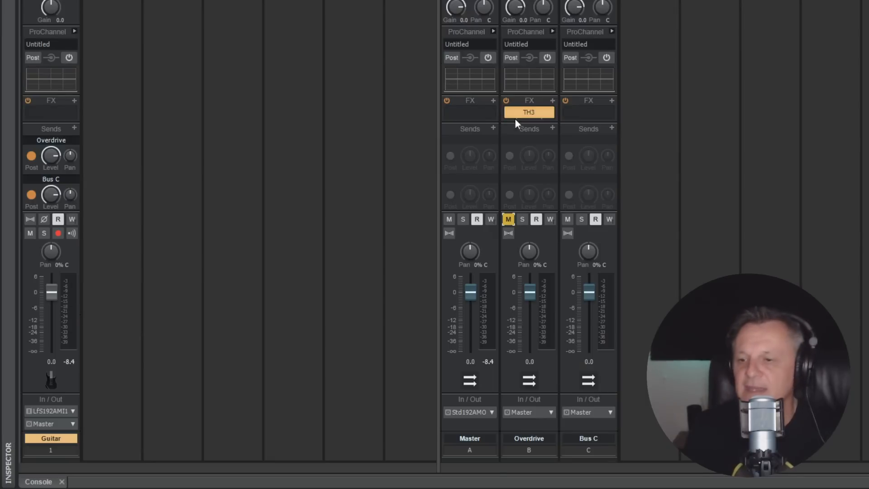
click(591, 436)
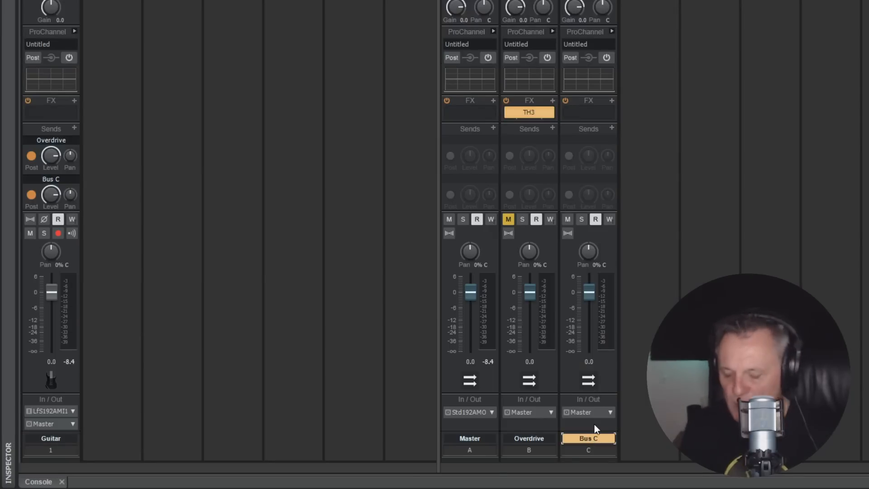
double_click(590, 437)
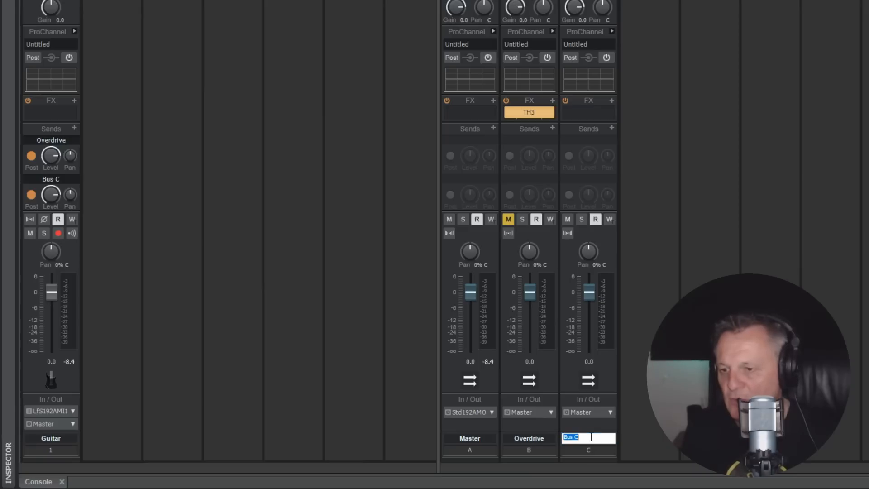
text(Delay)
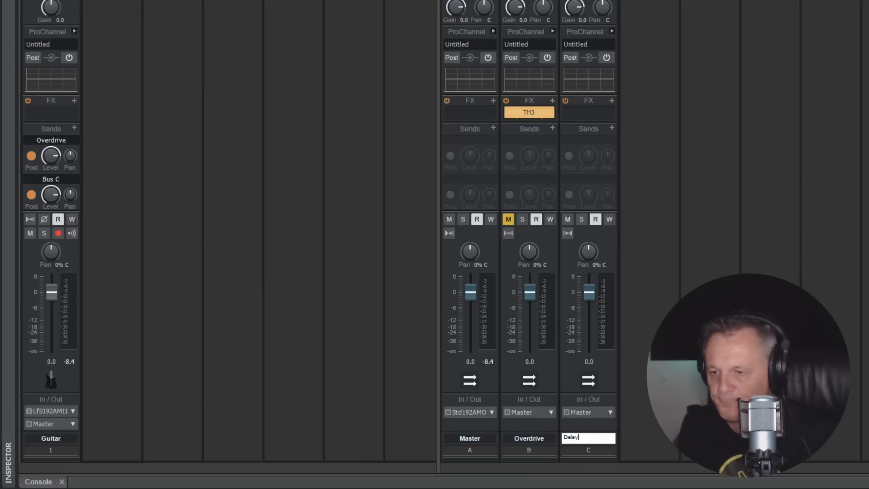
key(Return)
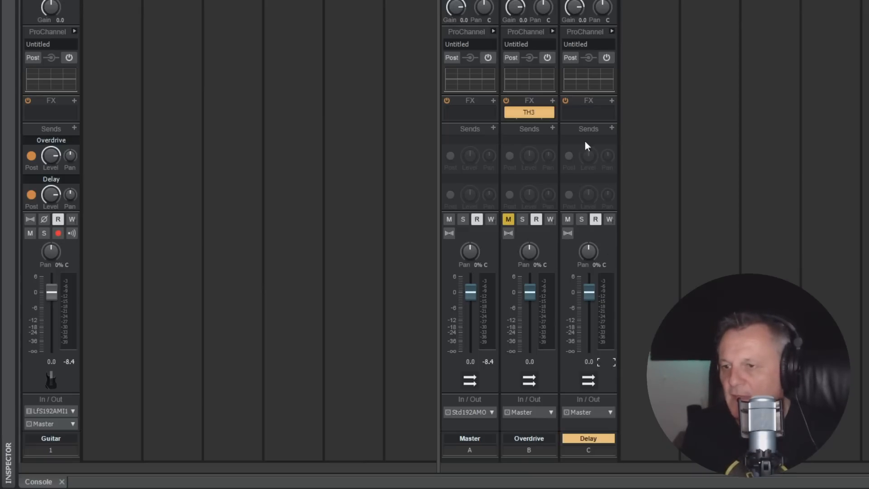
Insert the Sonitus Delay on the Delay bus, load its Routing preset and close the effect window.
click(612, 100)
click(648, 113)
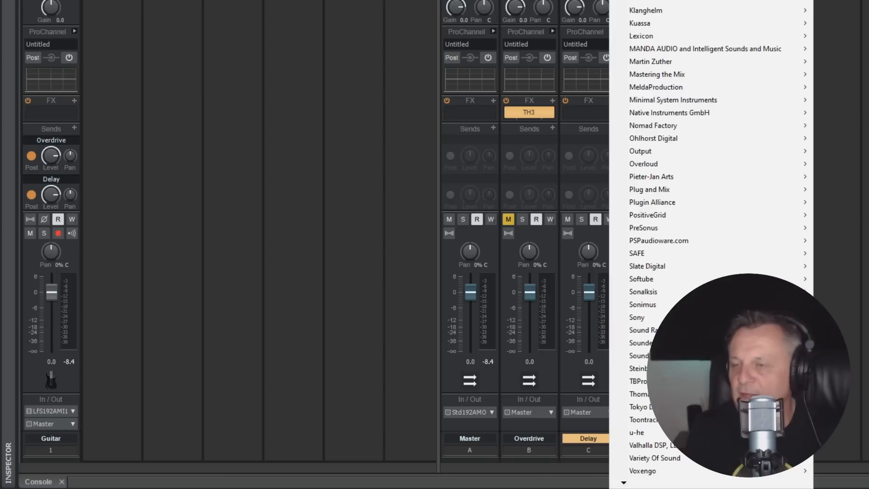
mouse_move(652, 1)
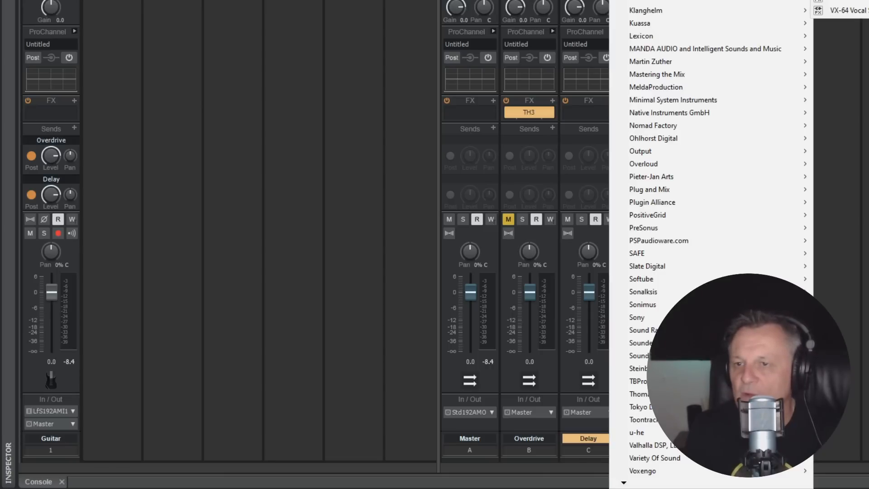
click(849, 0)
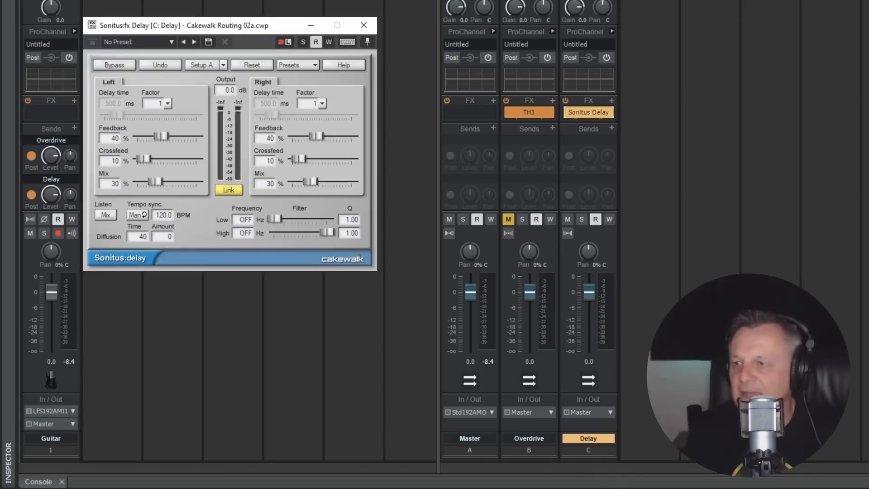
click(170, 40)
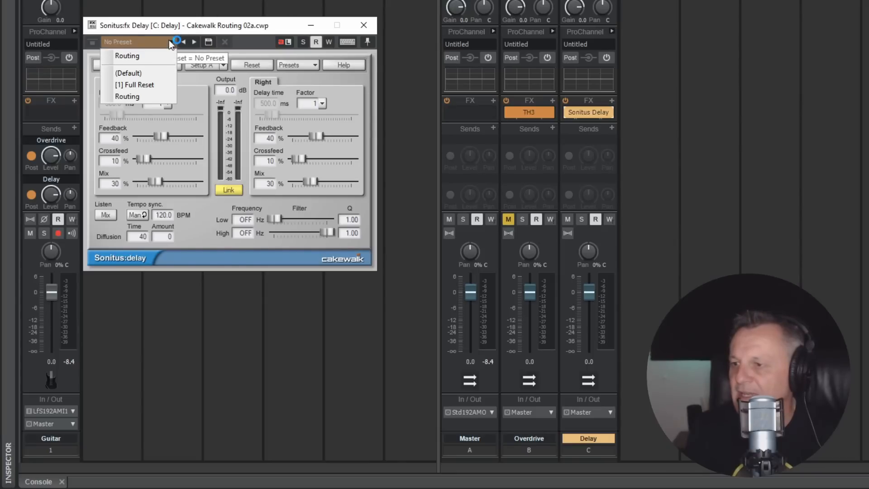
click(136, 55)
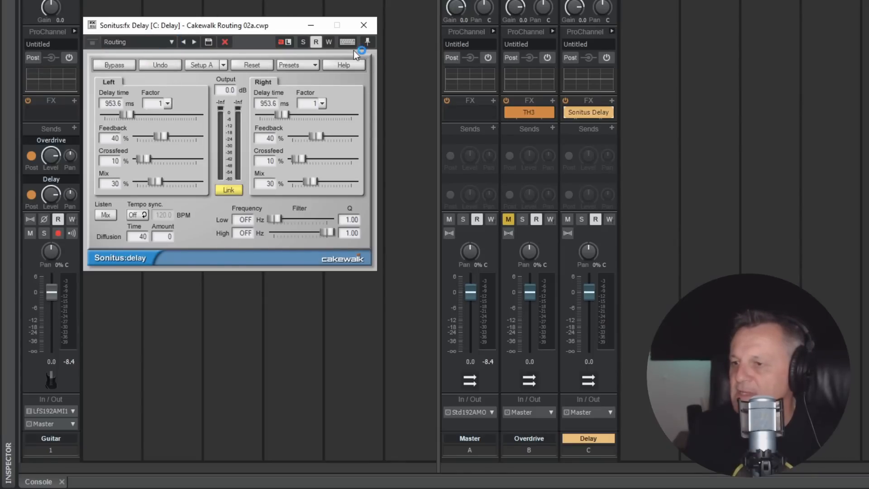
click(362, 27)
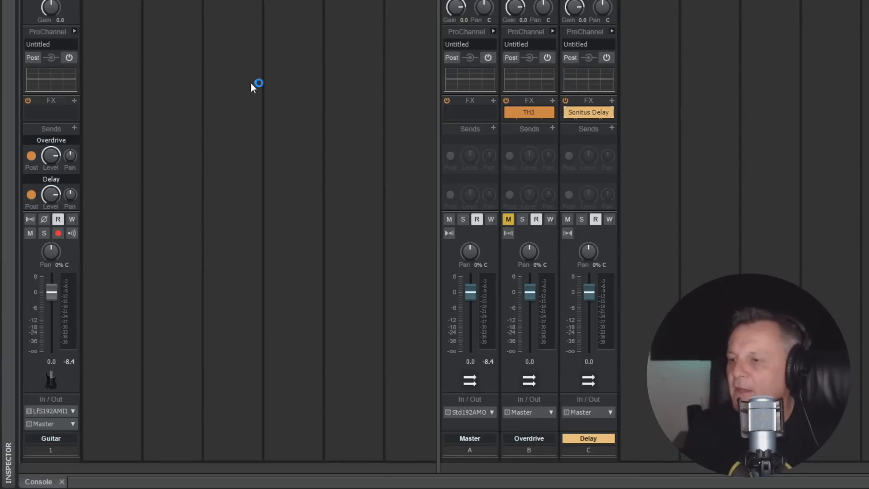
Play the guitar clip through the Delay bus, then unmute the Overdrive bus and play it through both buses.
click(65, 0)
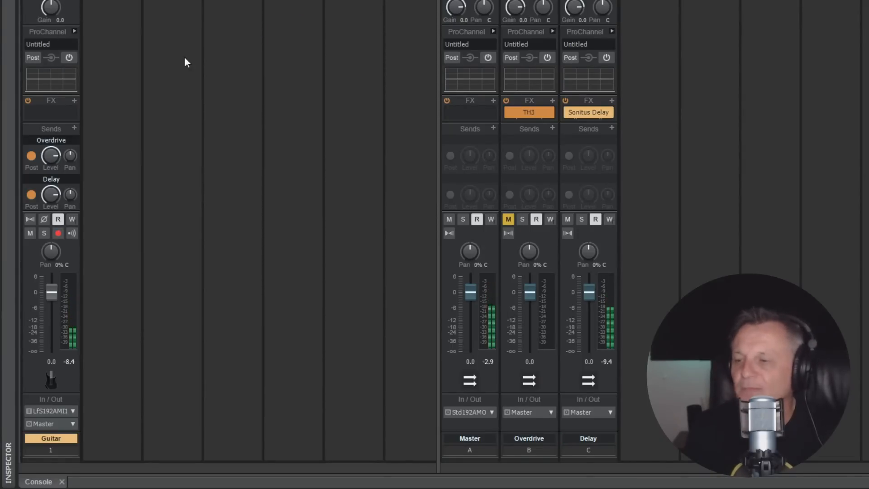
click(508, 219)
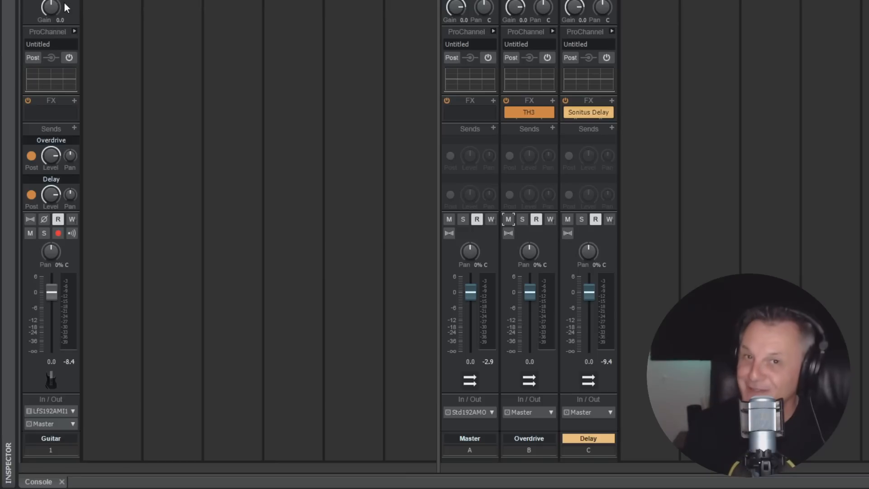
key(space)
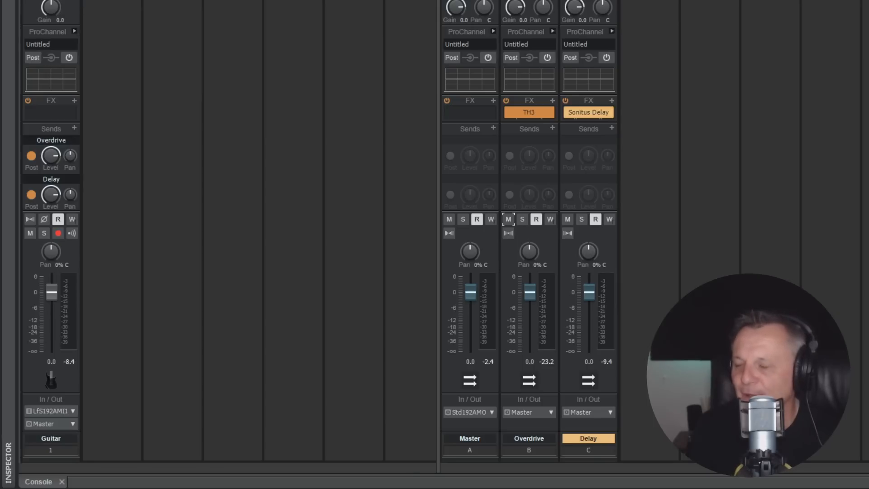
mouse_move(57, 140)
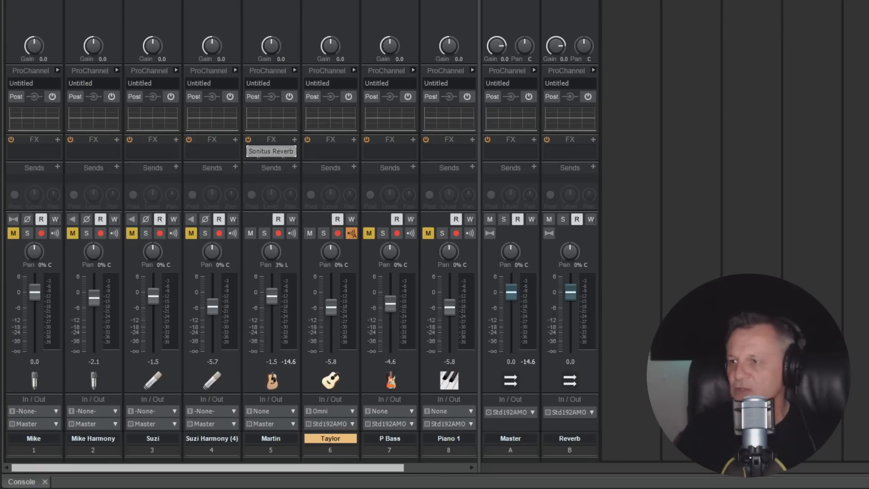
Open and close the instrument windows of the Martin and Taylor tracks to view their guitar synths.
double_click(272, 1)
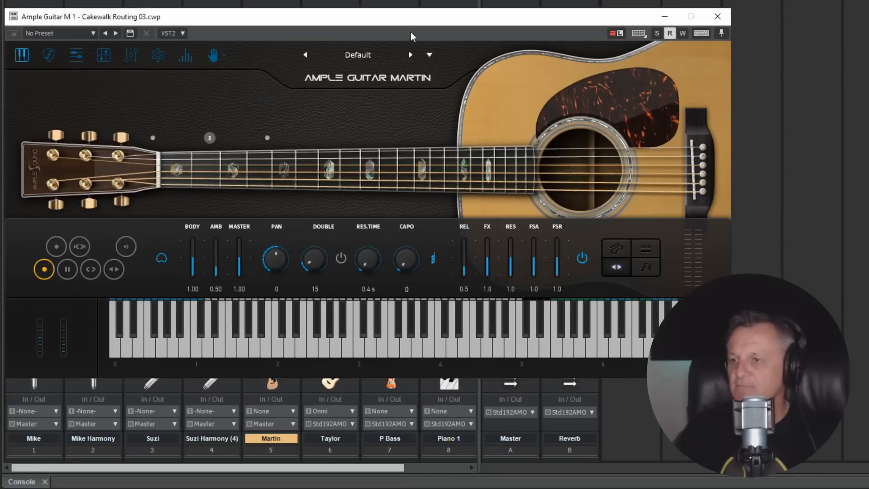
click(717, 17)
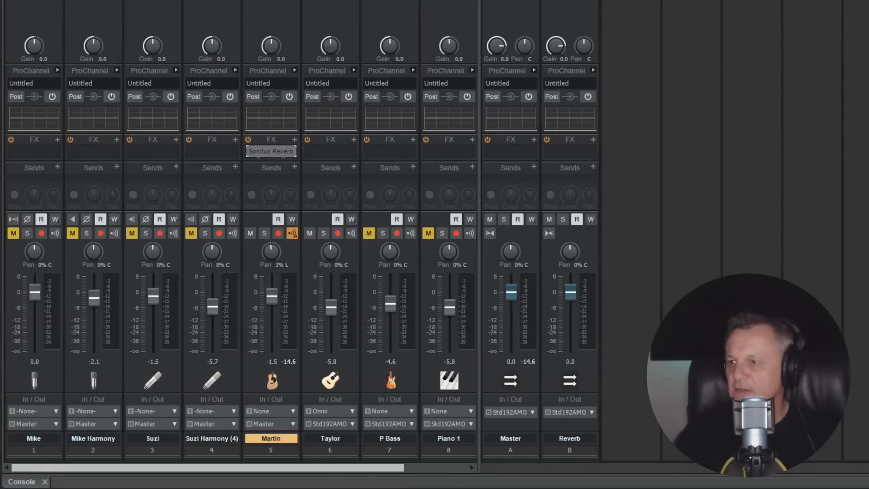
double_click(330, 1)
click(715, 17)
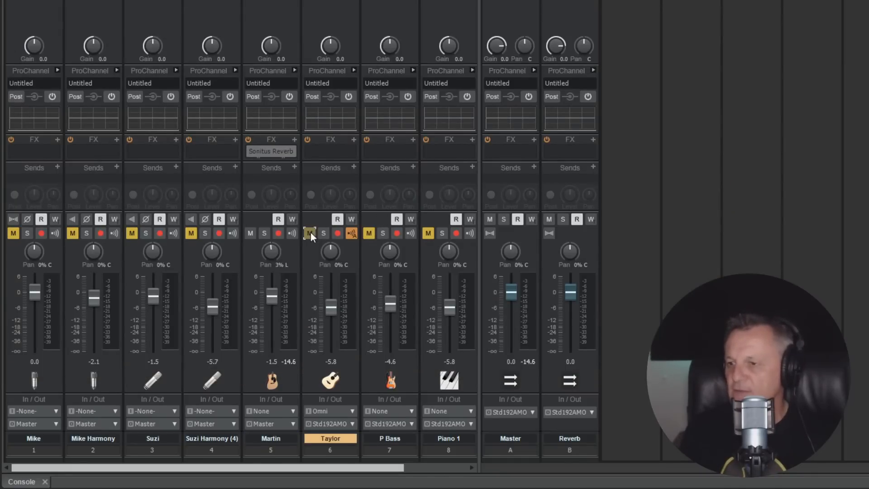
Play the Martin guitar with the Taylor track muted, and unmute Taylor during playback to hear both guitars.
key(space)
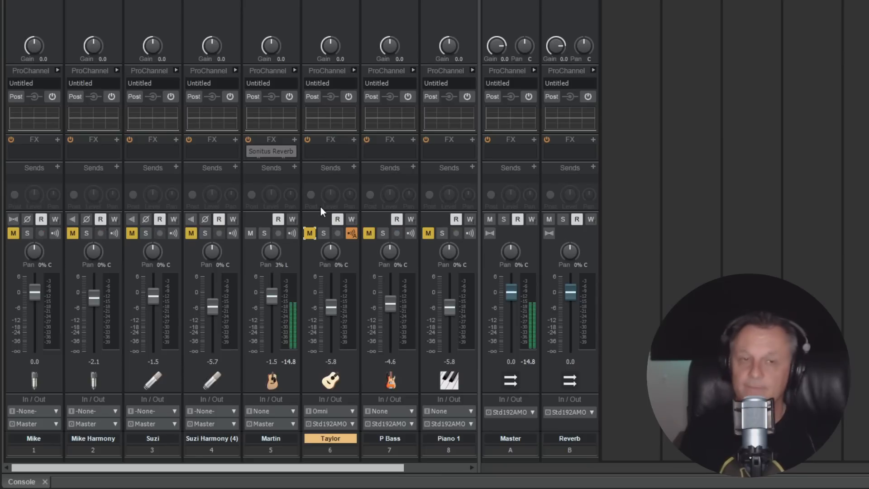
click(310, 233)
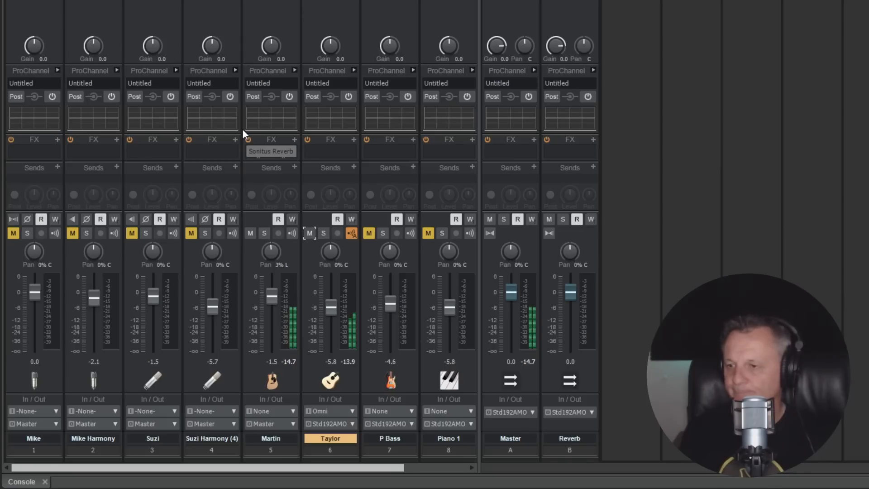
key(space)
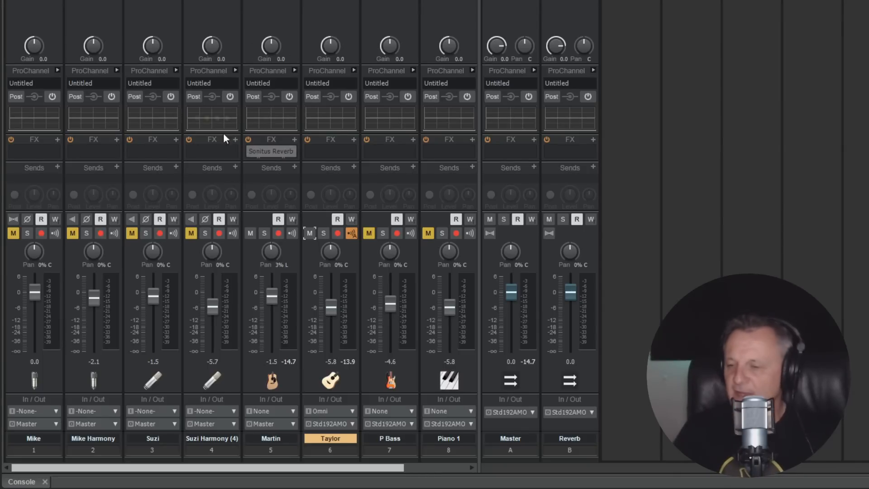
Enable the Sonitus Reverb on the Martin track and play both guitars with reverb on Martin only.
click(250, 151)
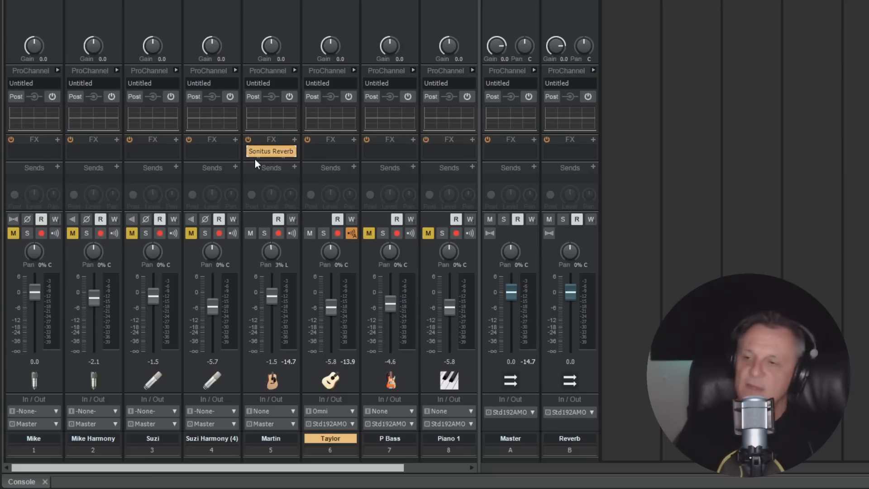
key(space)
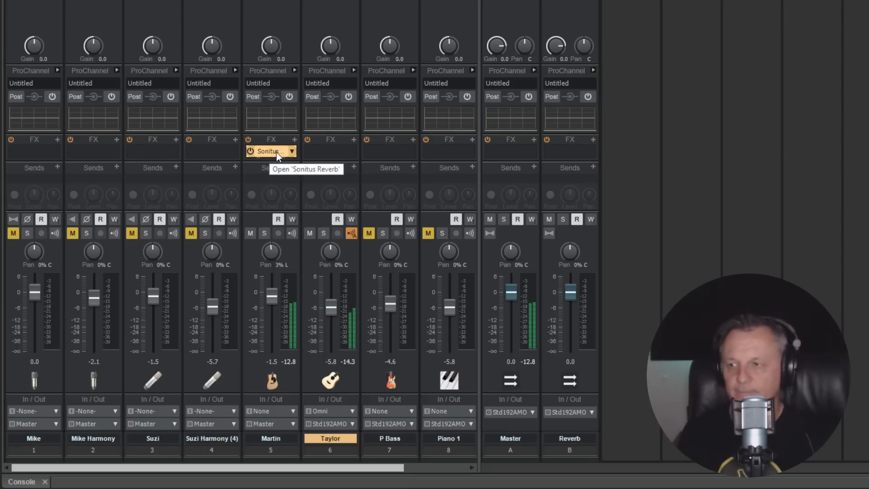
key(space)
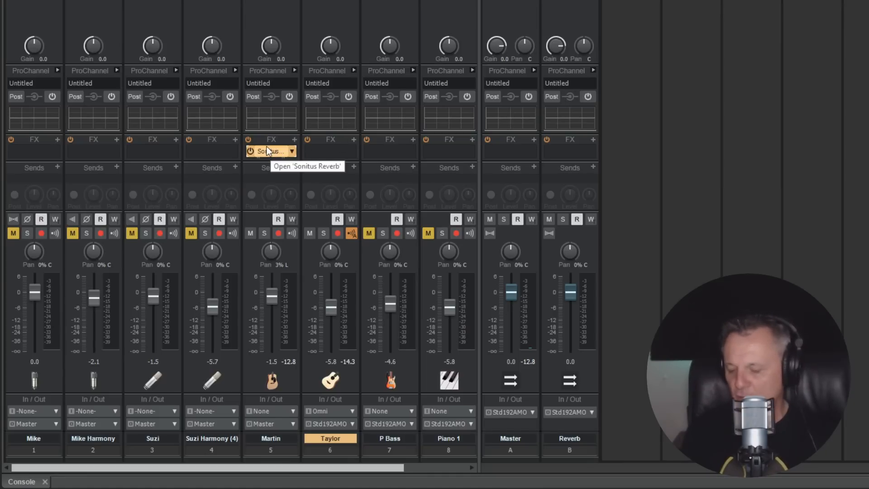
Copy the Sonitus Reverb from the Martin track to the Taylor track, close its window and play both guitars.
drag(267, 150, 340, 149)
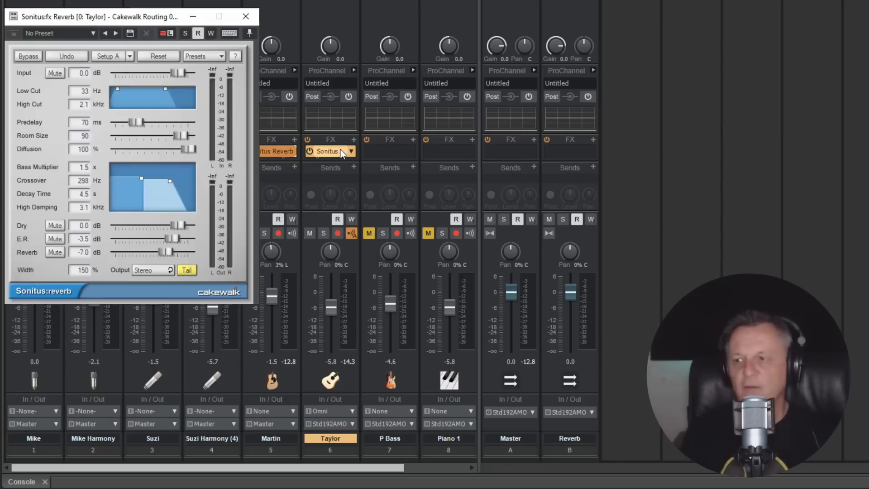
click(245, 16)
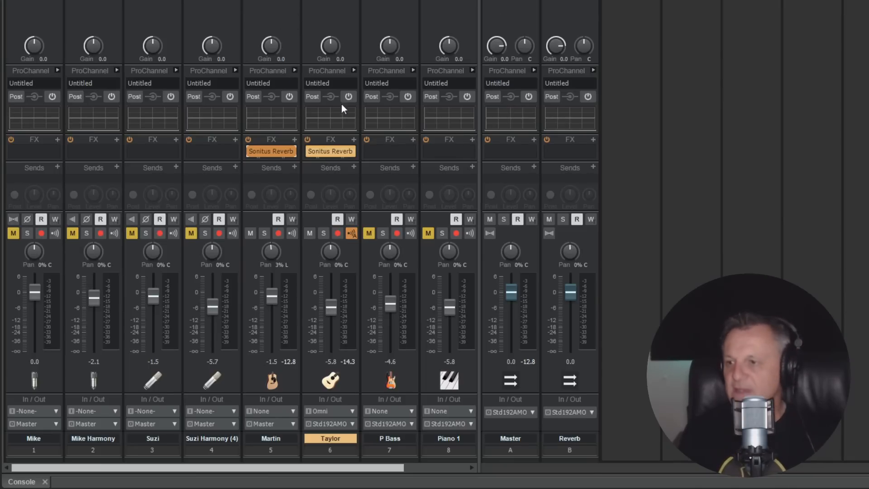
key(space)
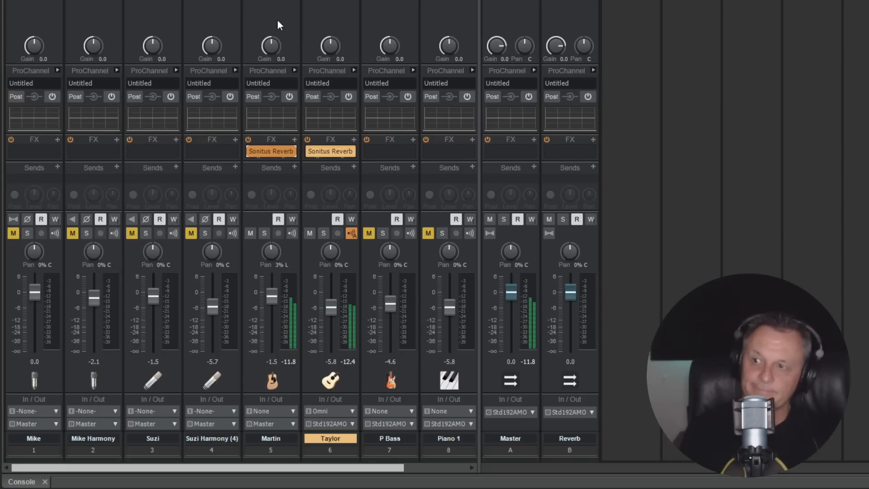
key(space)
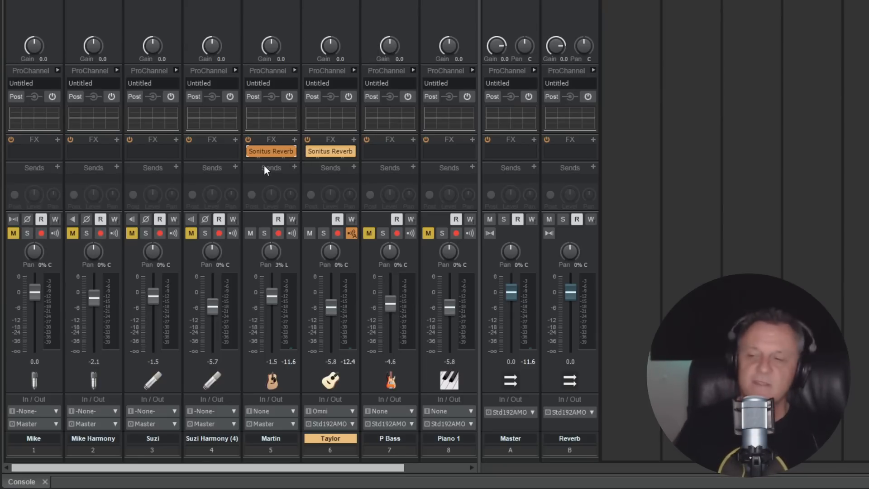
Open the Sonitus Reverb on the Martin and Taylor tracks in turn to compare their settings, closing each window.
double_click(270, 151)
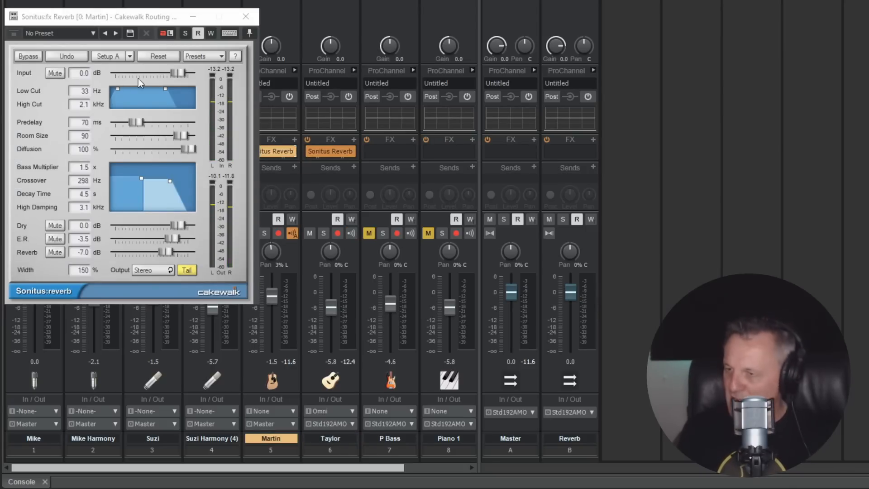
click(246, 16)
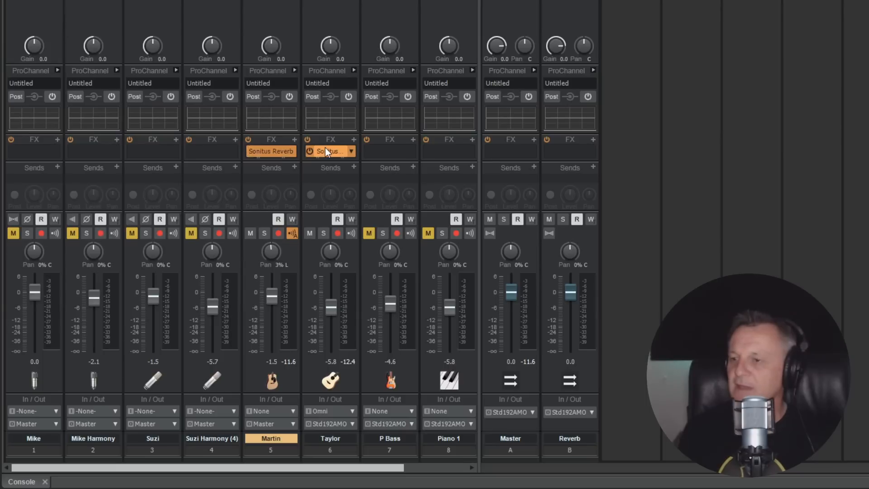
double_click(325, 150)
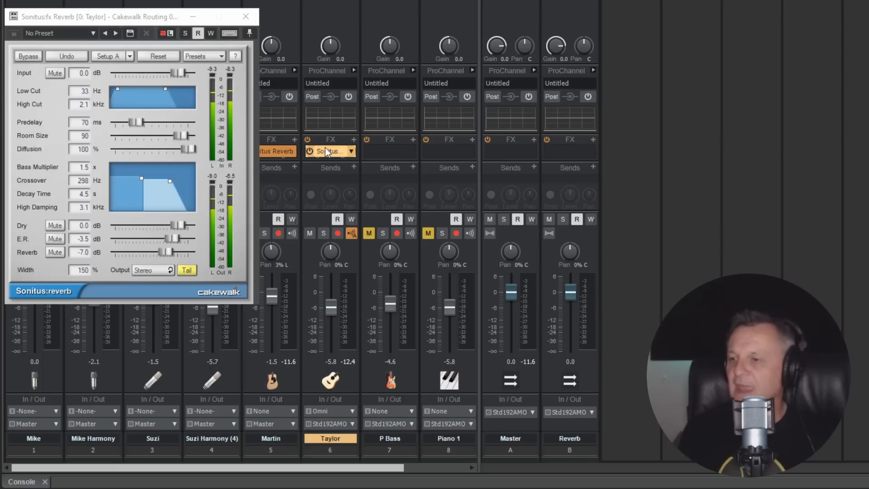
click(251, 13)
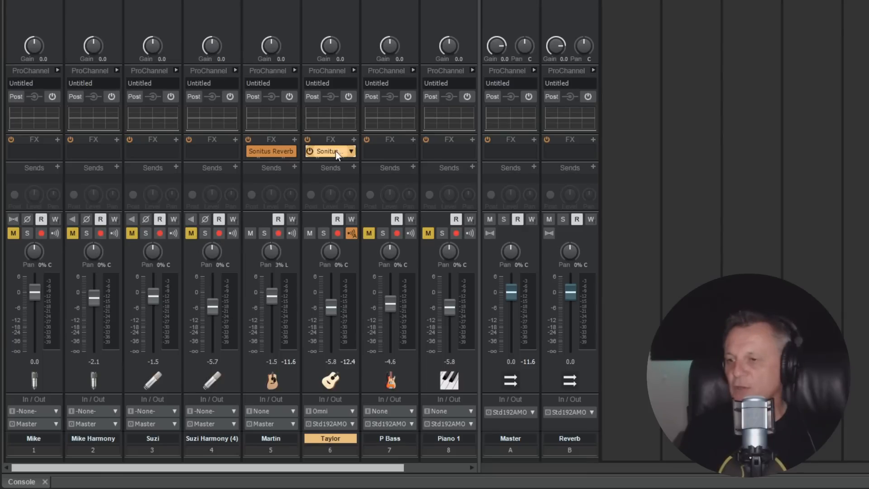
Move the Taylor track's Sonitus Reverb to the Reverb bus and delete the one on the Martin track.
drag(336, 150, 575, 156)
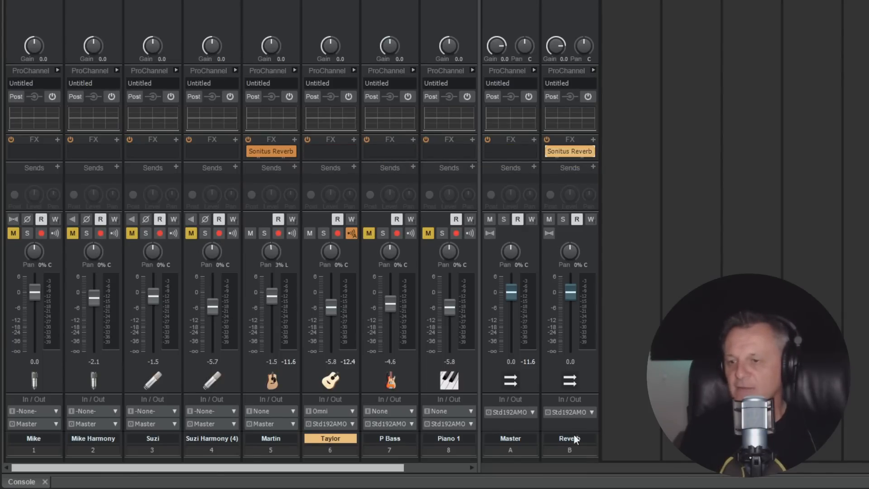
right_click(266, 153)
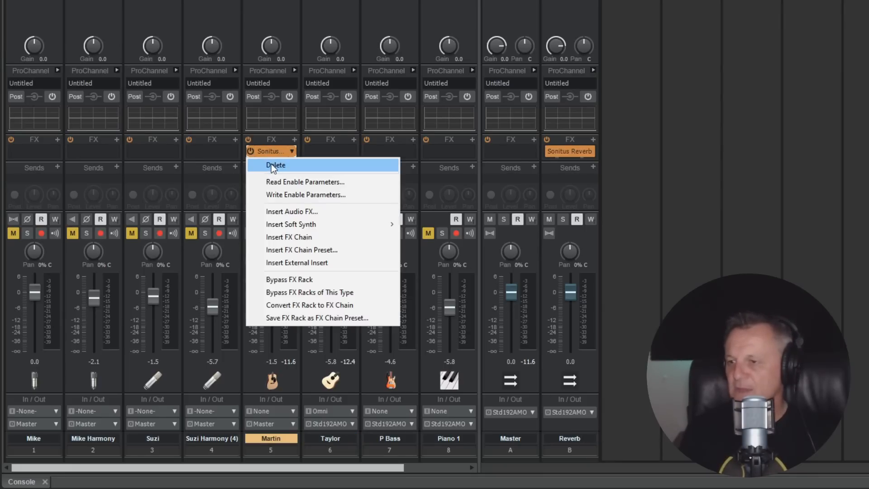
click(270, 163)
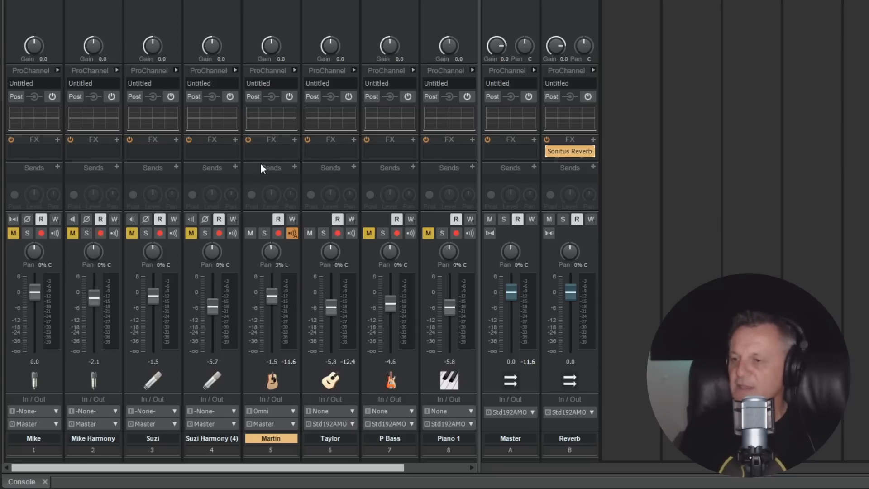
Add a send to the Reverb bus on both the Martin and Taylor tracks and play the two guitars.
click(294, 166)
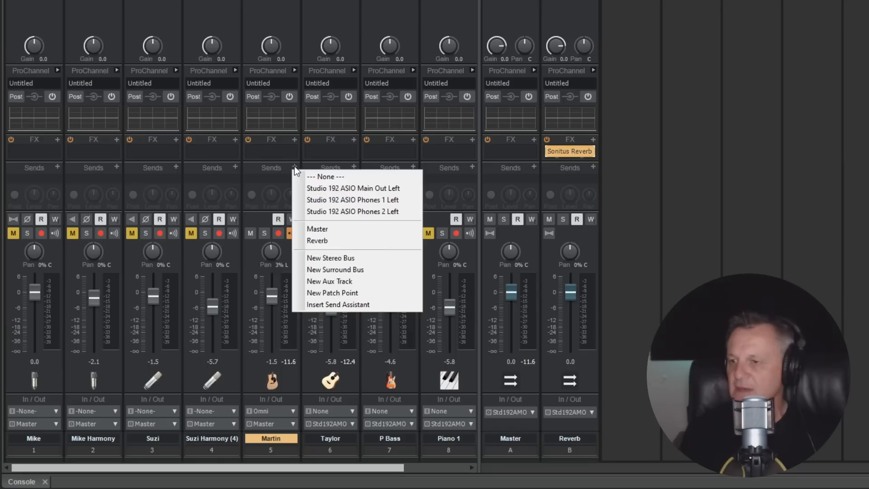
click(315, 240)
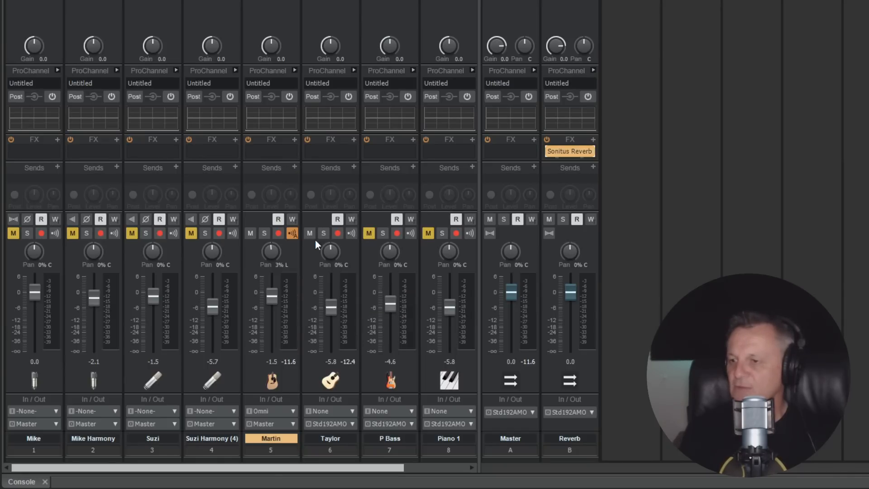
click(354, 166)
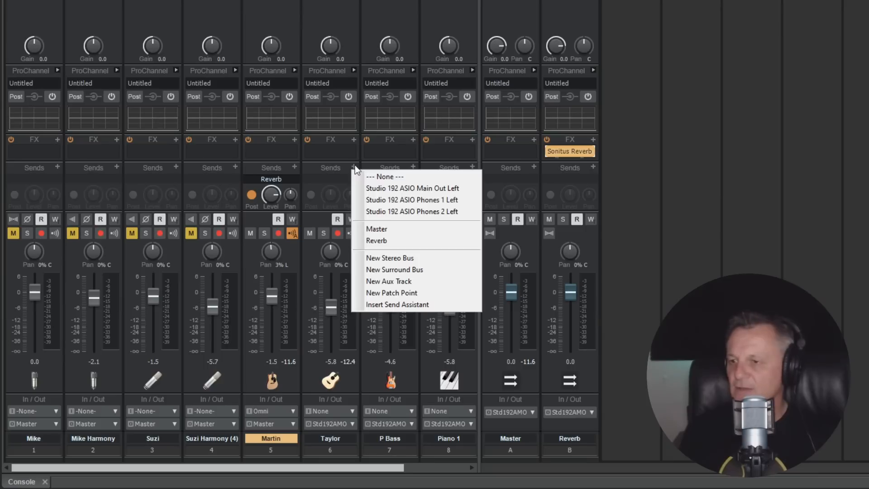
click(378, 240)
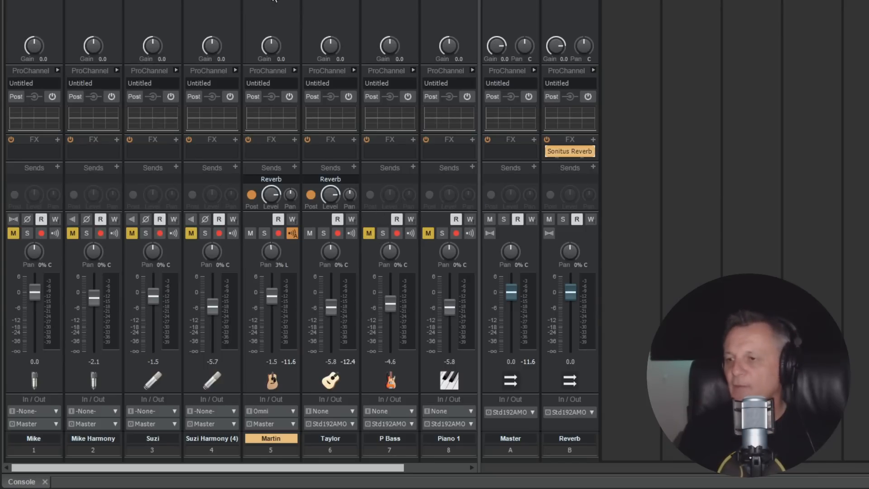
key(space)
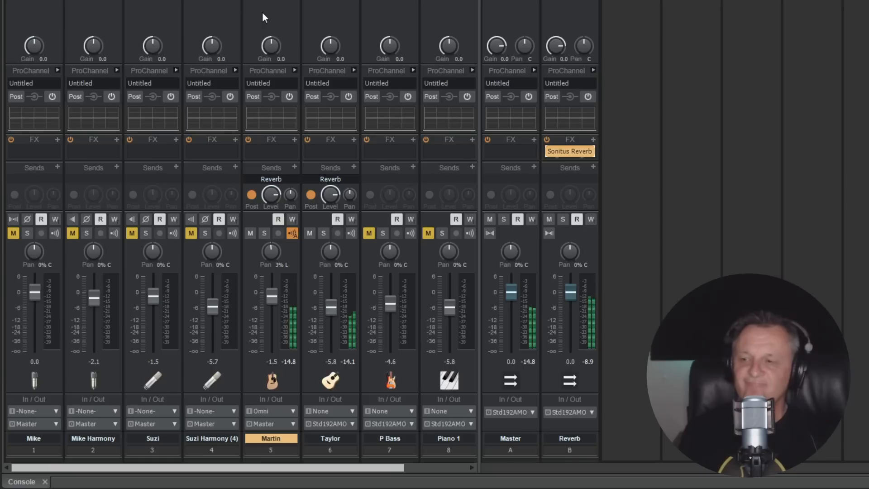
key(space)
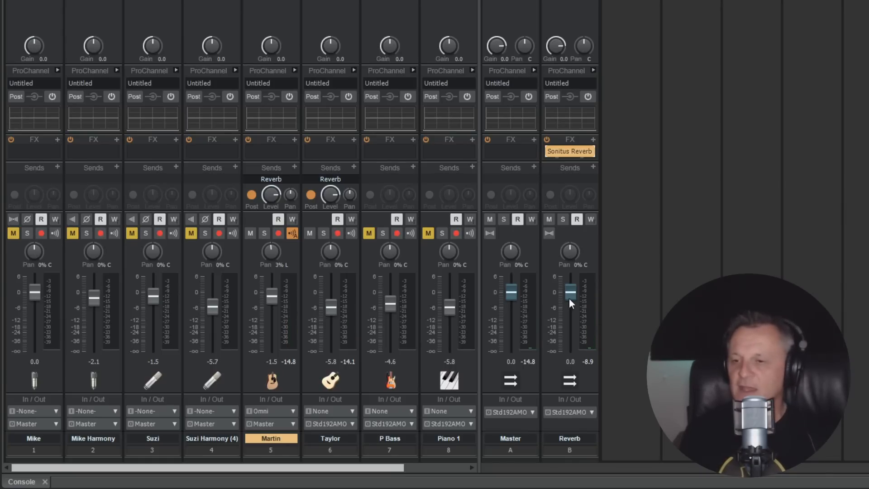
Lower the Reverb bus fader to about -14 dB, play both guitars and raise the fader back to about 0.2 dB.
drag(573, 292, 571, 322)
key(space)
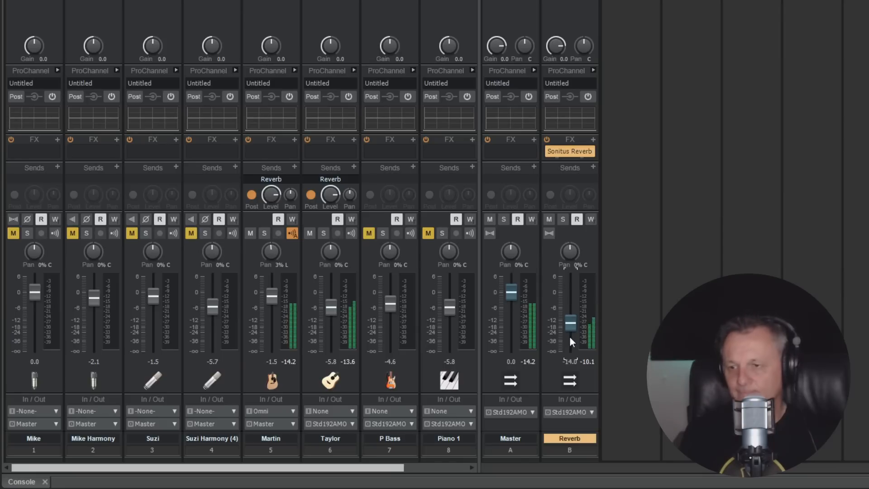
key(space)
drag(571, 322, 571, 292)
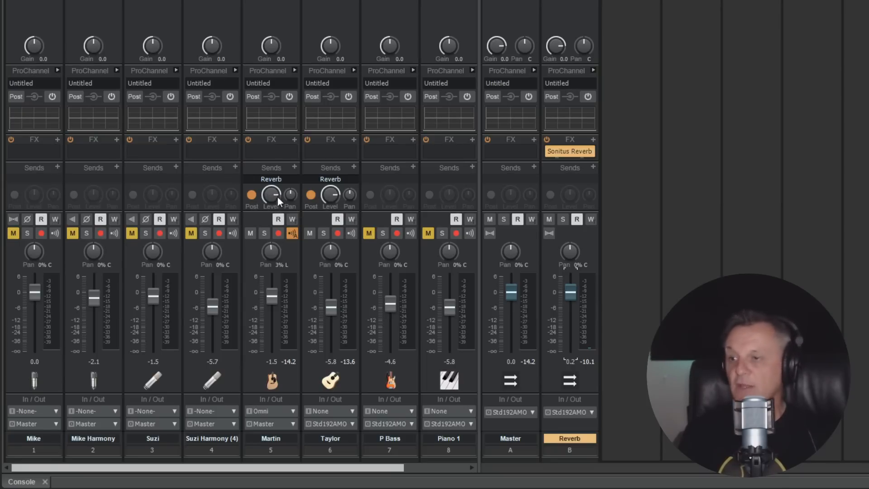
Turn down the Martin track's Reverb send level and lower it further while both guitars play.
mouse_move(273, 198)
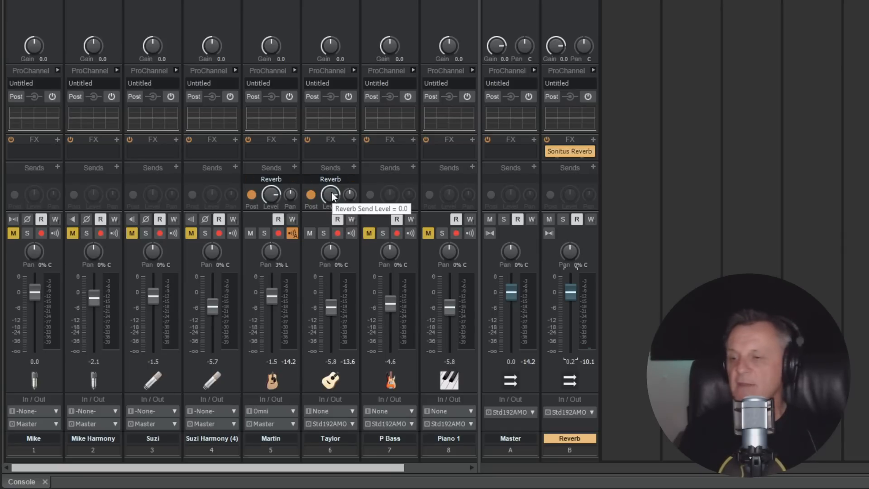
click(269, 194)
drag(278, 192, 278, 223)
key(space)
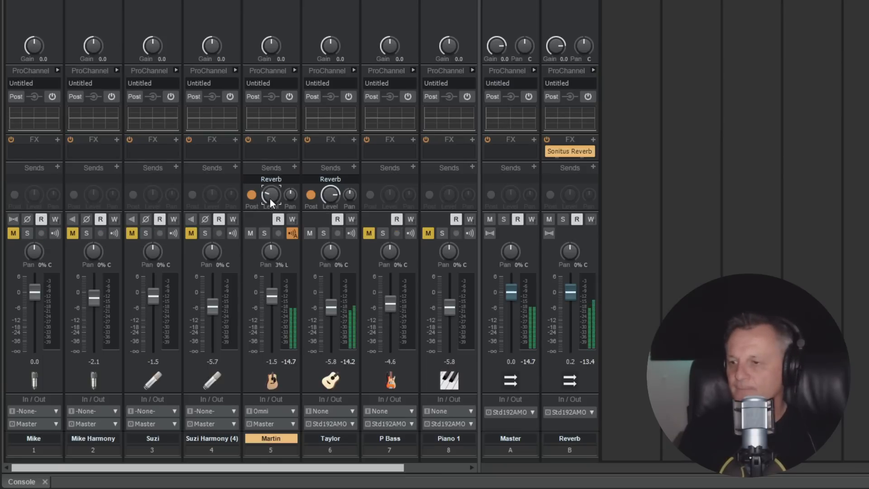
drag(270, 199, 271, 205)
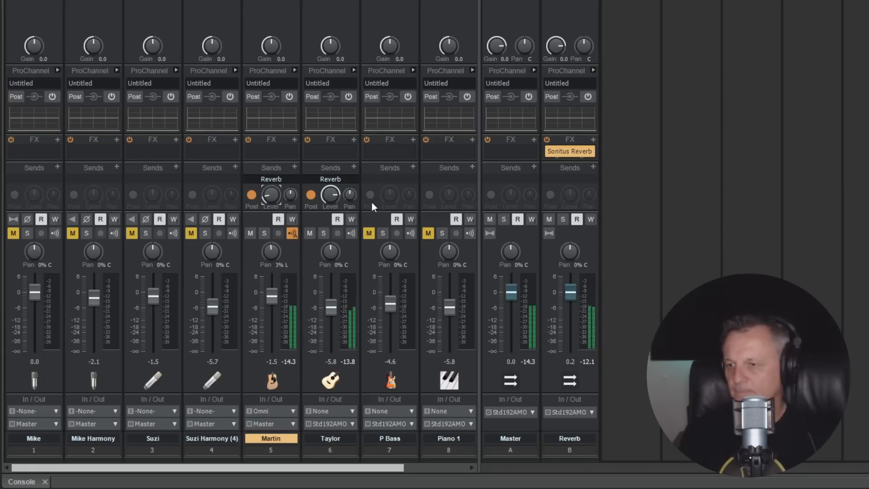
Lower the Taylor track's fader to about -7.1 dB, stop playback and restore the Martin track's Reverb send level.
drag(331, 310, 330, 310)
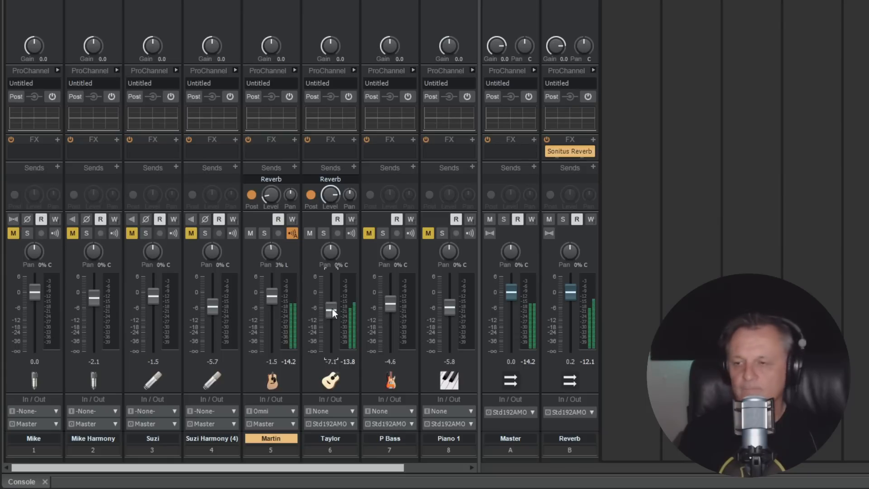
key(space)
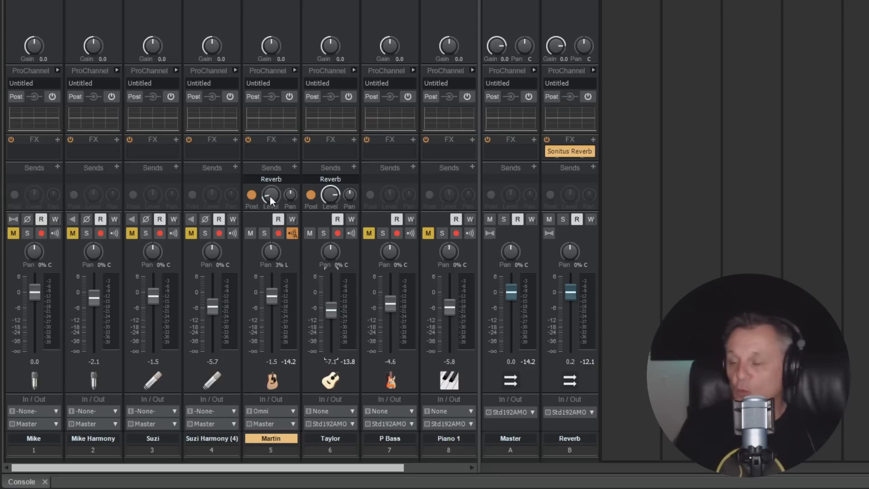
mouse_move(275, 192)
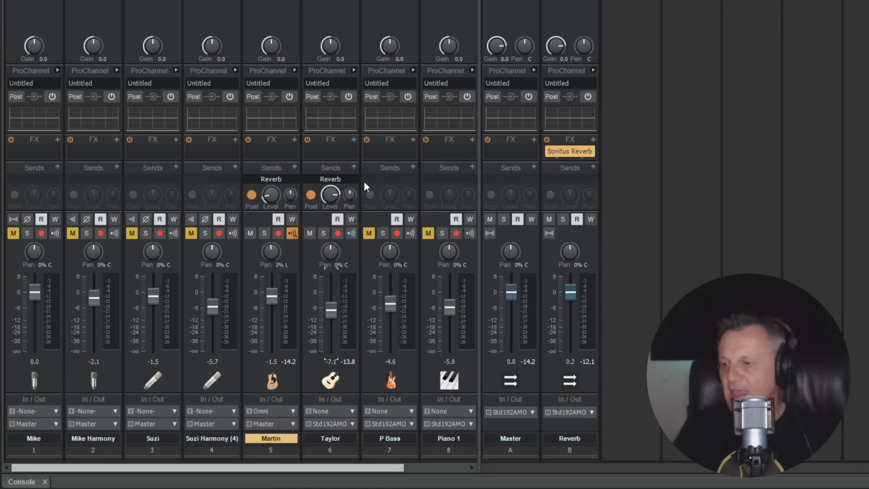
mouse_move(271, 193)
mouse_down()
mouse_move(272, 174)
mouse_move(271, 197)
mouse_up()
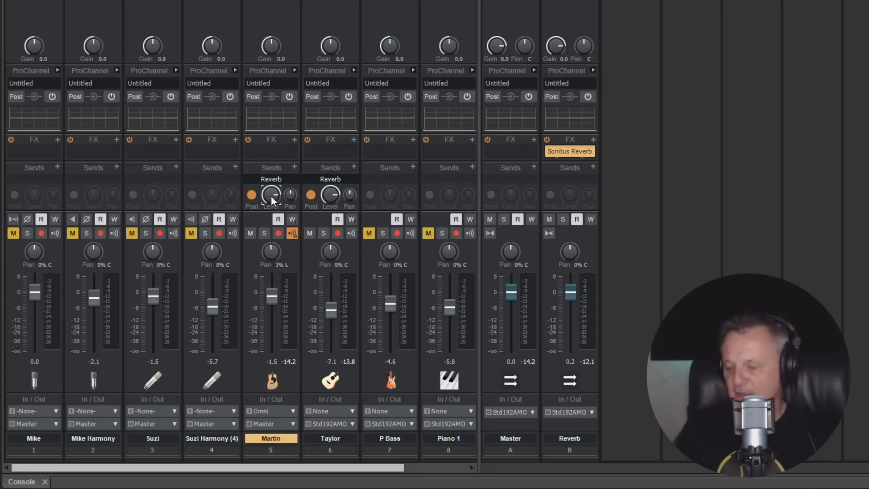
Switch off the Taylor track's Reverb send, mute that track and play the Martin guitar alone through the Reverb bus.
click(330, 194)
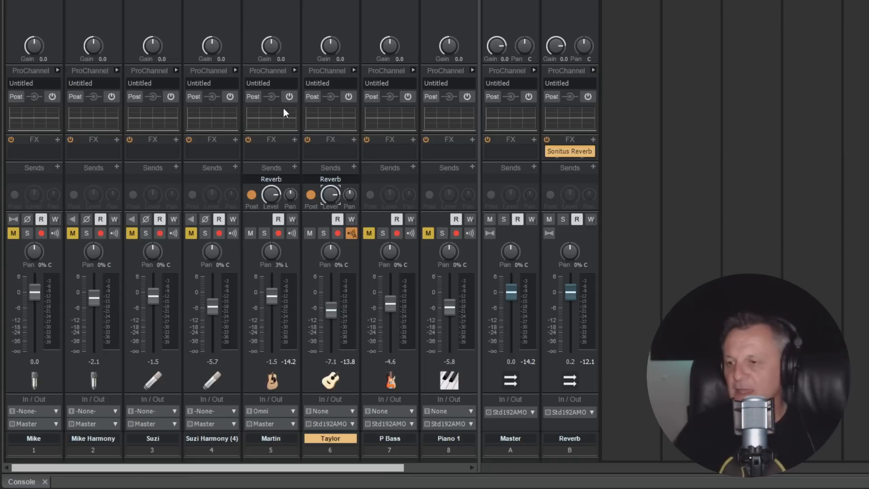
click(309, 178)
click(309, 233)
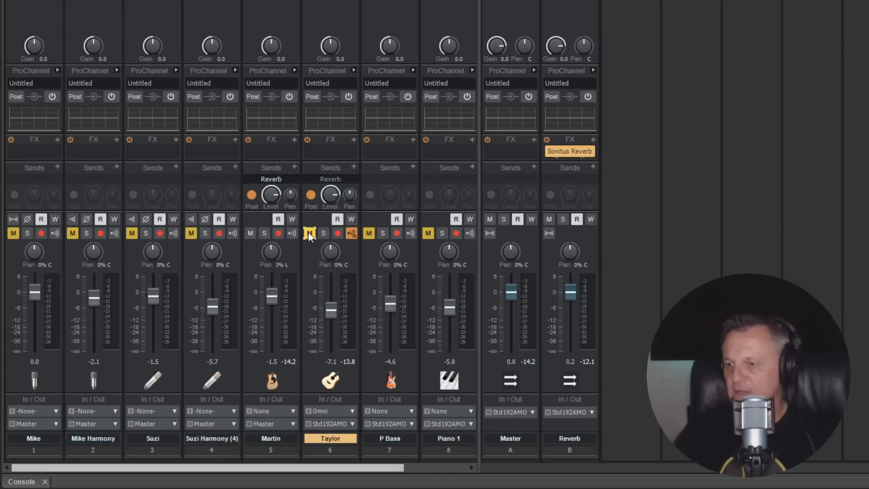
click(272, 17)
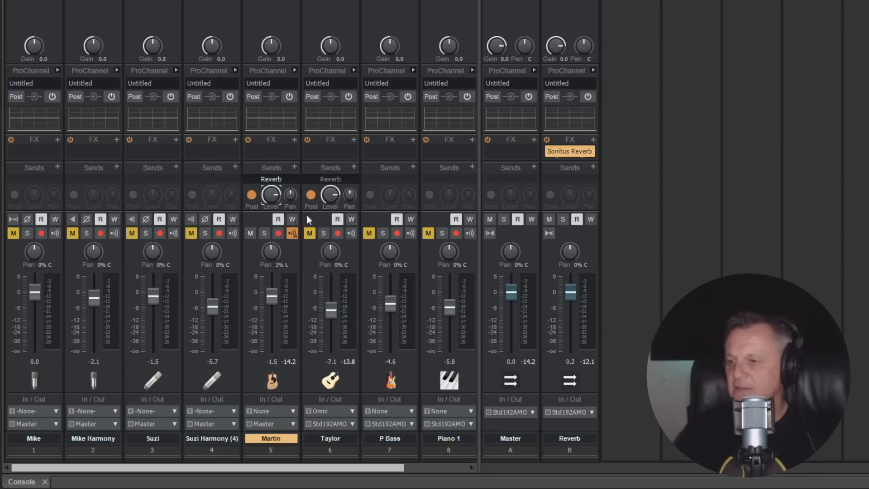
key(space)
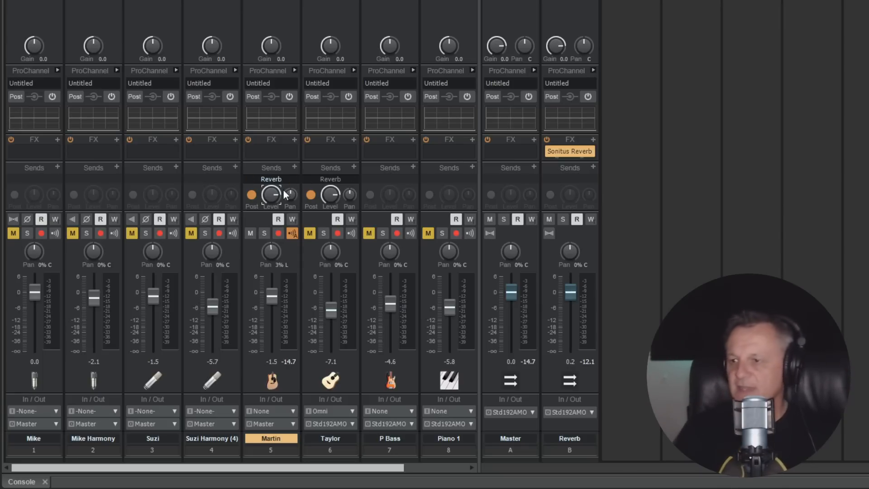
Insert FabFilter Pro-Q 3 on the Reverb bus.
click(593, 139)
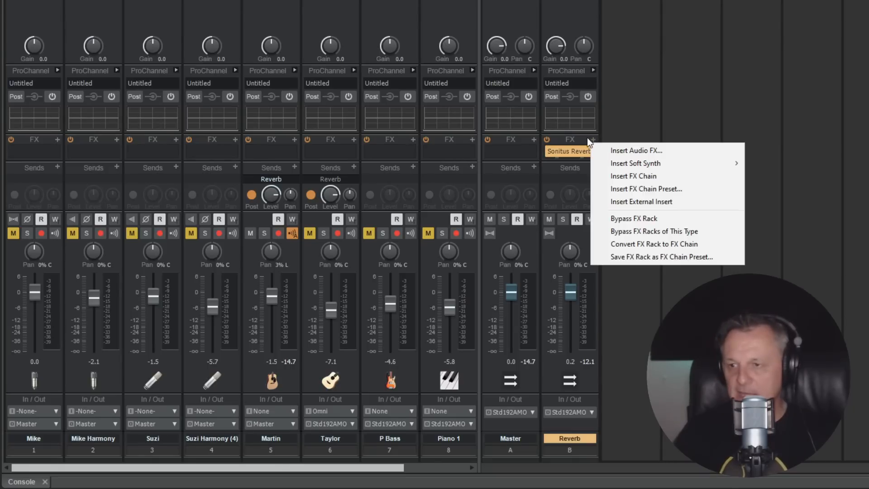
click(616, 150)
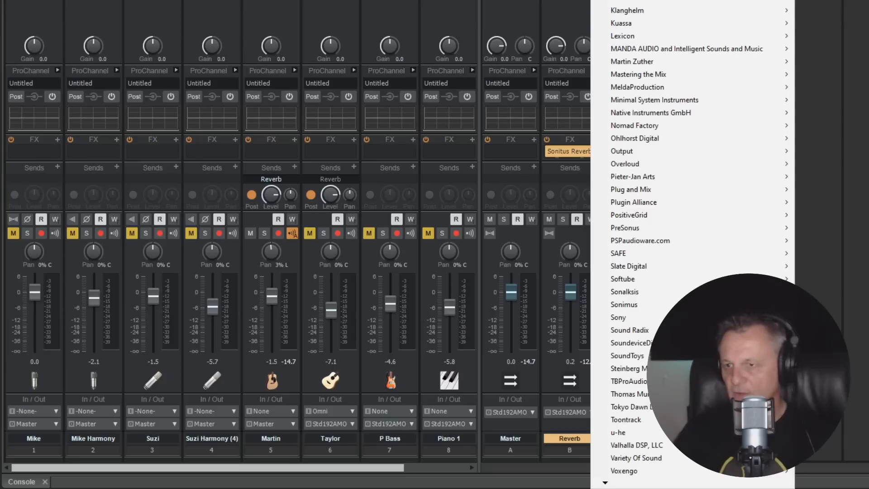
mouse_move(627, 0)
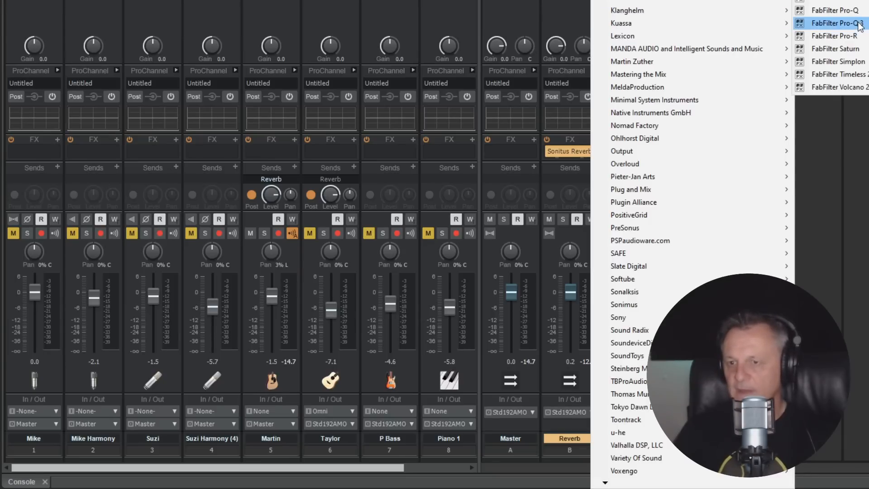
click(837, 23)
mouse_move(395, 18)
mouse_down()
mouse_move(443, 1)
mouse_move(406, 6)
mouse_up()
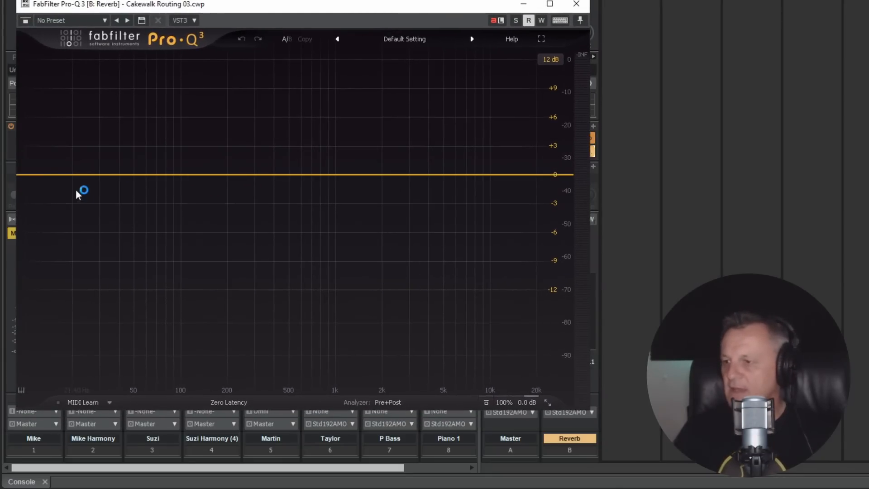
Add a 12 dB/oct low cut at about 1030 Hz in Pro-Q 3 and shrink its window to uncover the Reverb bus.
drag(106, 175, 104, 184)
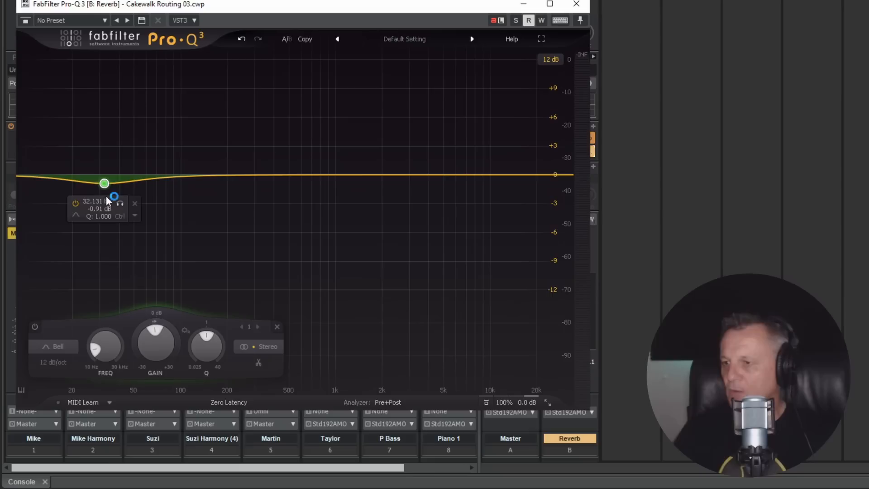
click(77, 213)
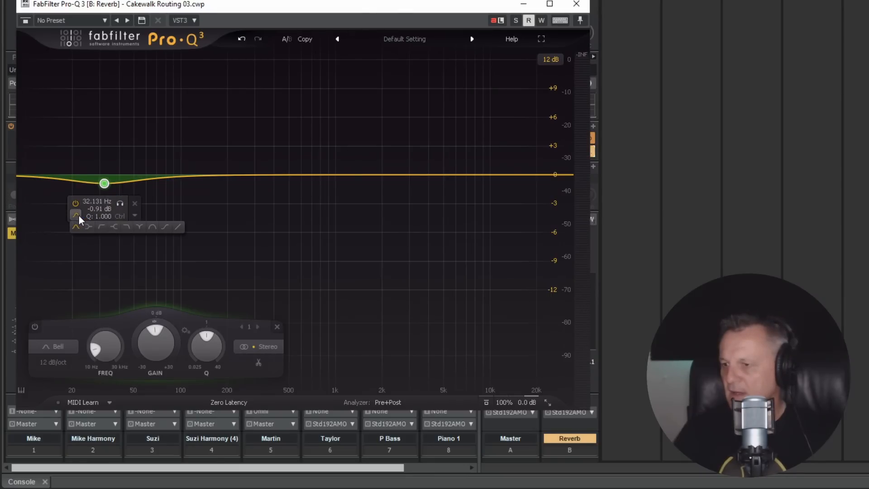
click(101, 226)
drag(105, 176, 338, 178)
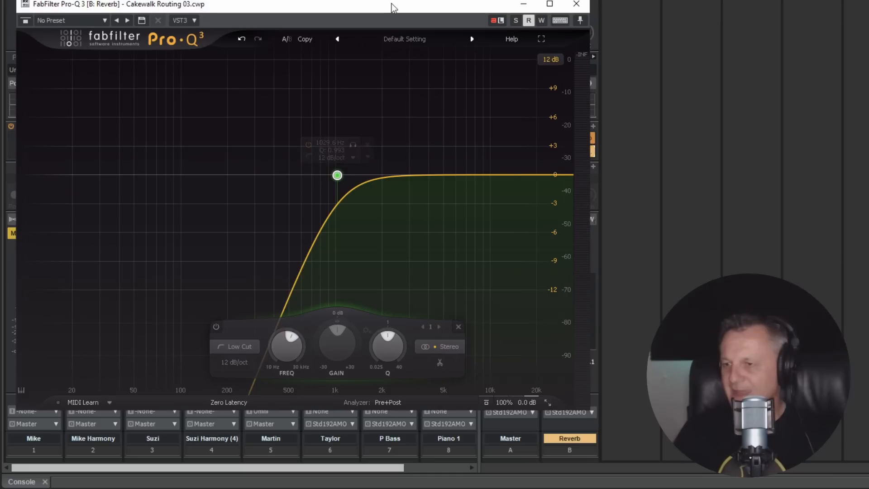
drag(392, 4, 390, 11)
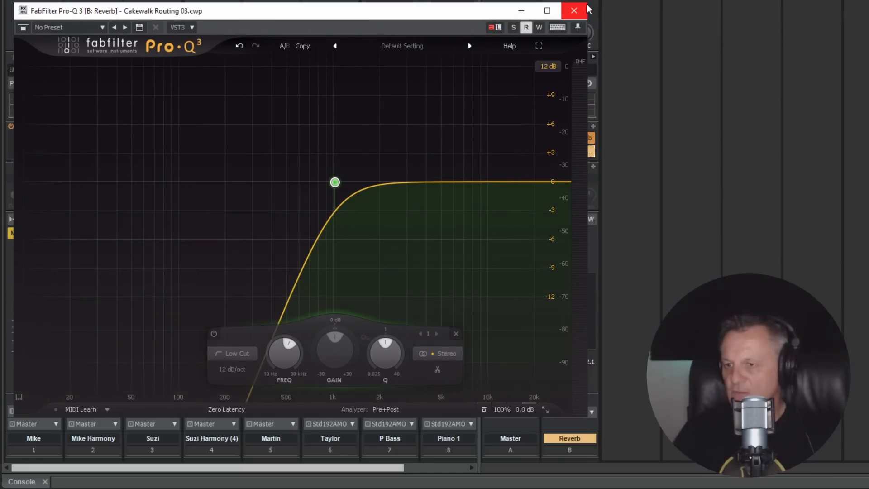
drag(15, 3, 187, 87)
mouse_move(313, 97)
mouse_down()
mouse_move(249, 92)
mouse_move(146, 32)
mouse_move(194, 25)
mouse_up()
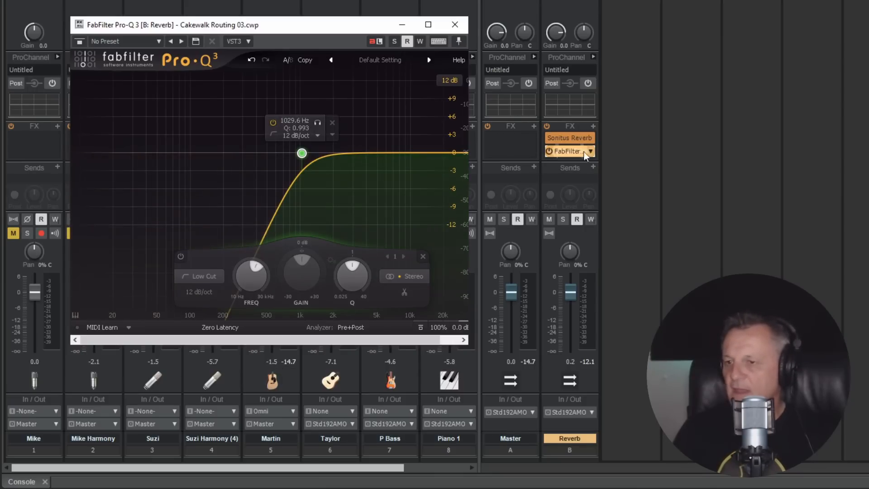
Place Pro-Q 3 before the Sonitus Reverb, play the Martin guitar while toggling the EQ's bypass, and close the EQ window.
drag(569, 153, 576, 136)
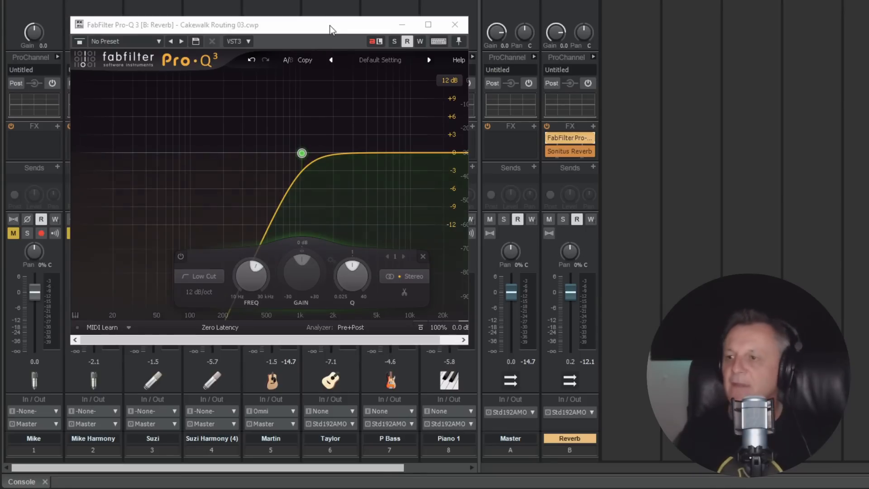
key(space)
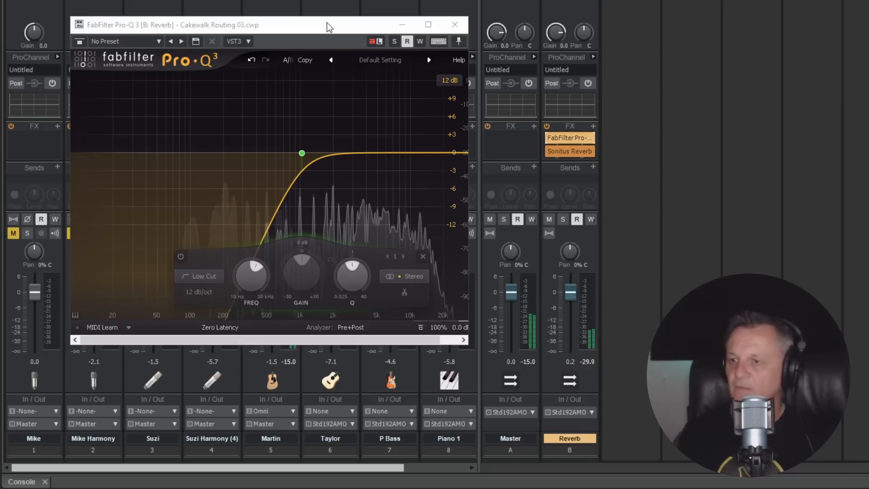
click(549, 136)
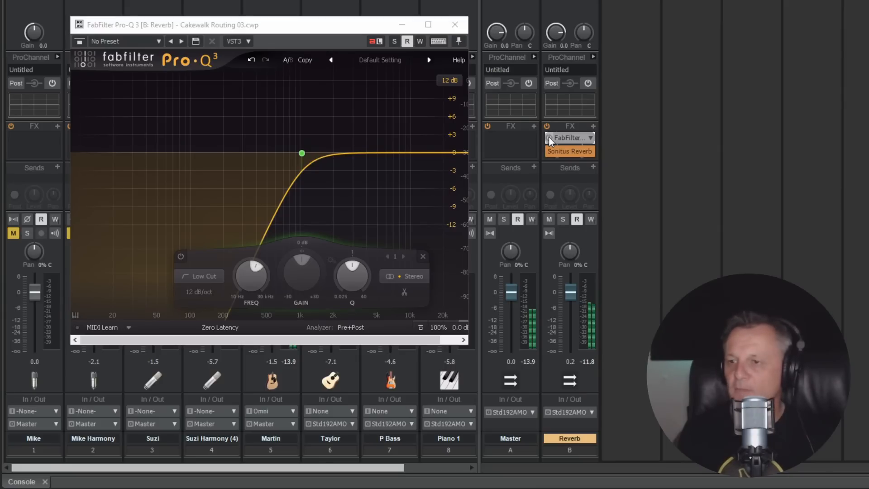
click(549, 137)
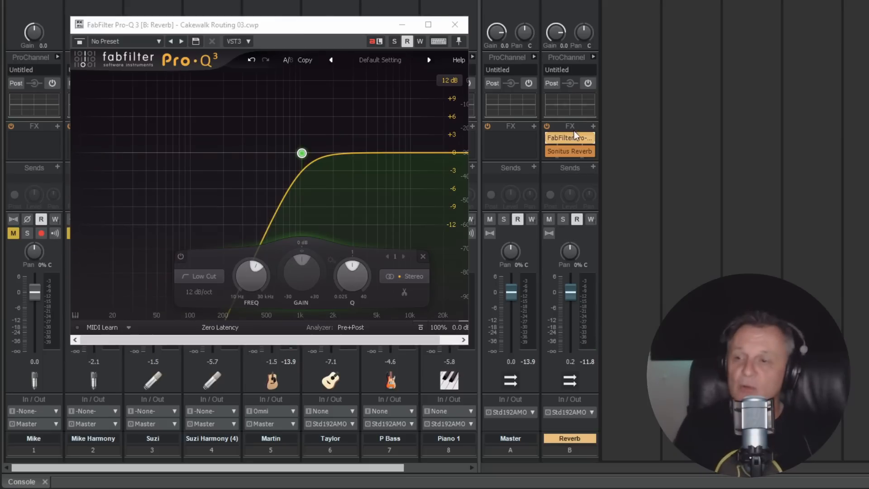
click(455, 24)
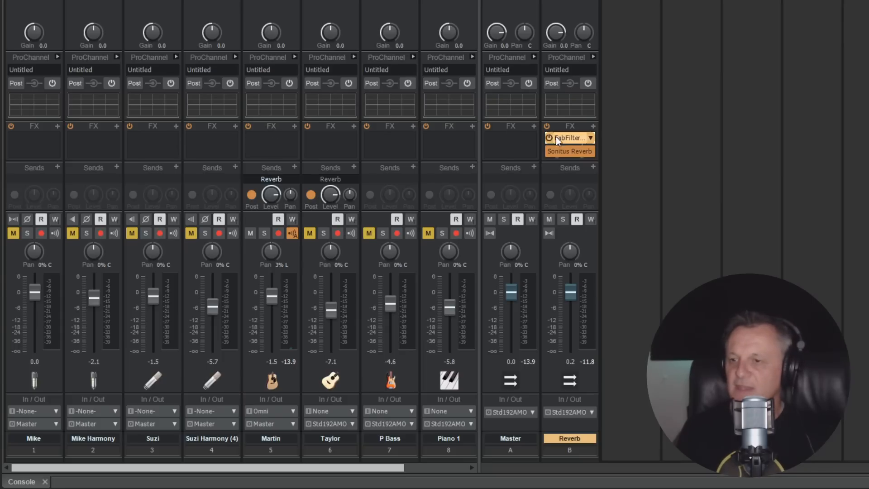
Move Pro-Q 3 and Sonitus Reverb to the Martin track, switch off its Reverb send and play the guitar.
drag(572, 135, 287, 134)
drag(571, 156, 264, 162)
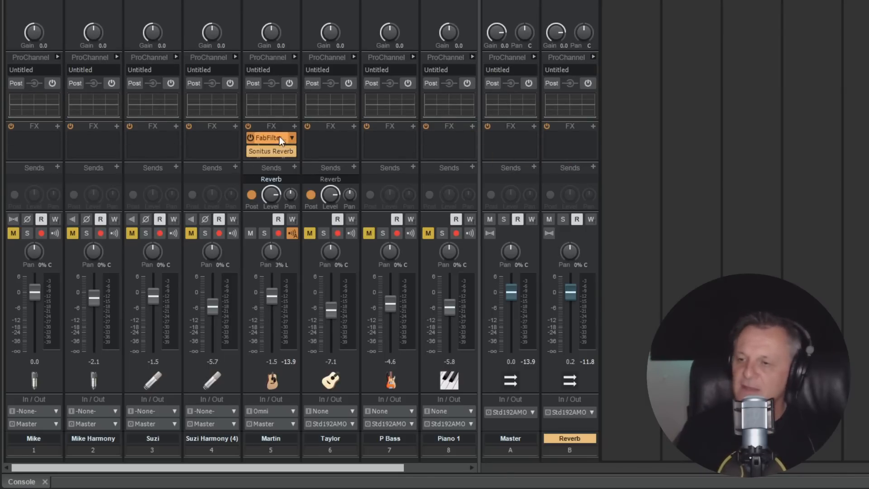
click(247, 179)
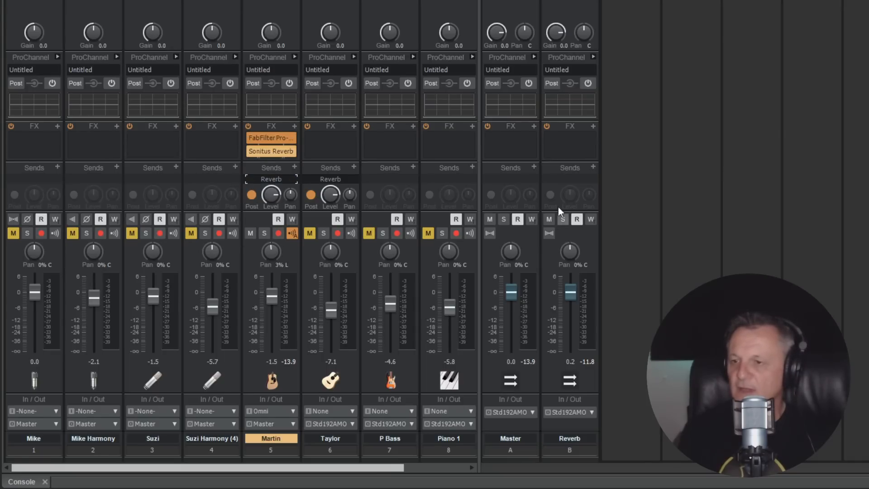
key(space)
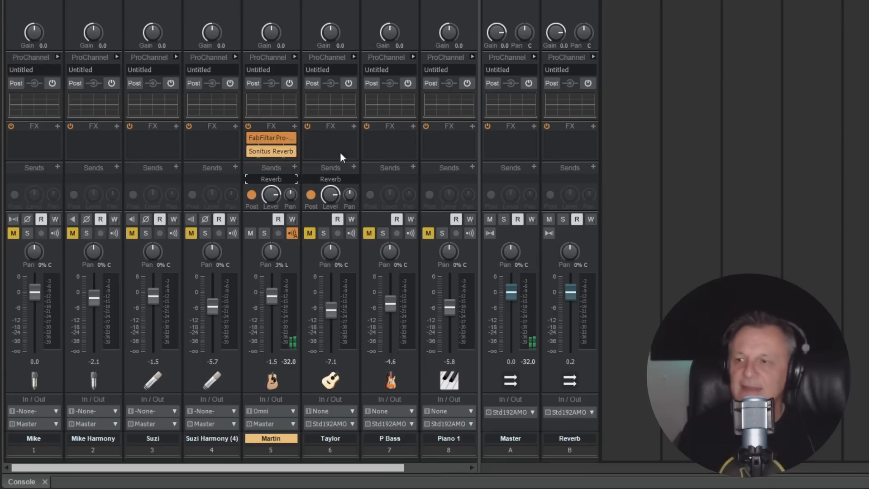
key(space)
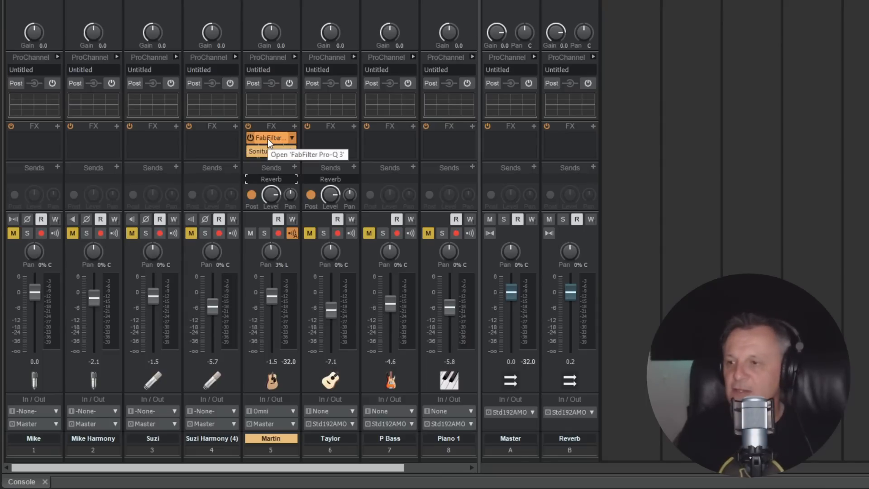
Move Pro-Q 3 and Sonitus Reverb from the Martin track back to the Reverb bus.
drag(267, 139, 564, 144)
drag(264, 154, 566, 167)
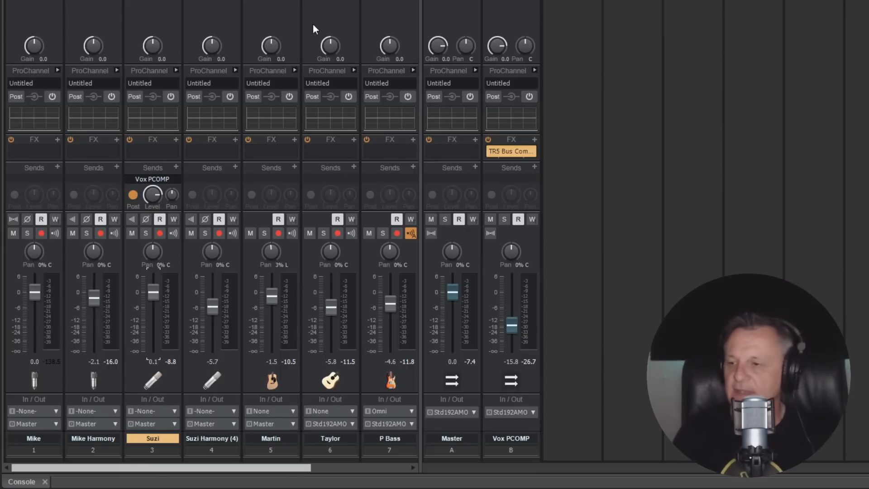
Examine the TR5 Bus Compressor settings on the Vox PCOMP bus and close the plug-in window.
click(133, 195)
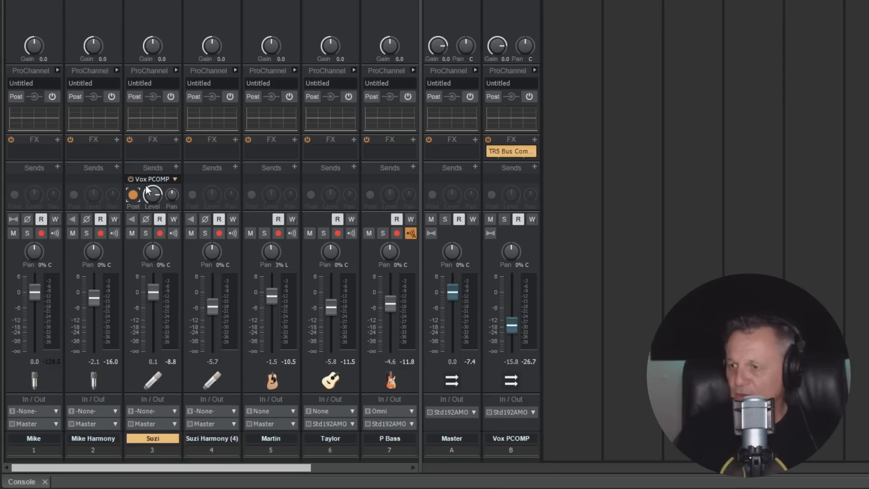
click(513, 121)
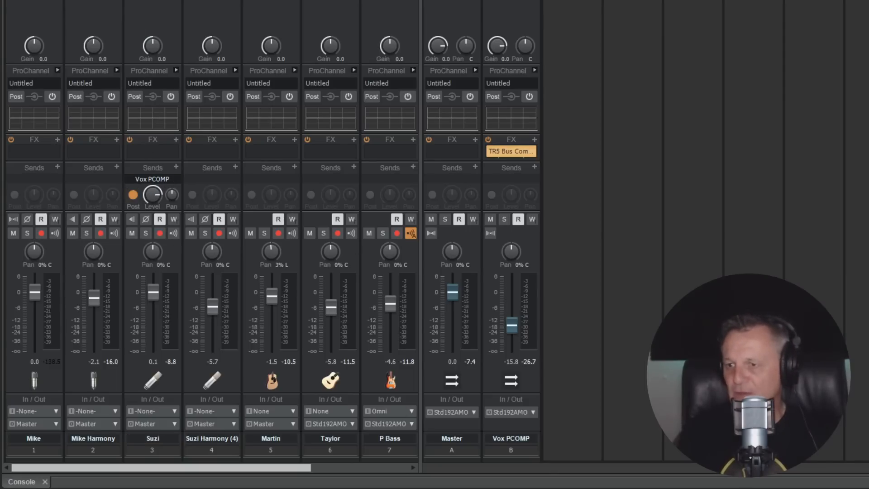
double_click(511, 151)
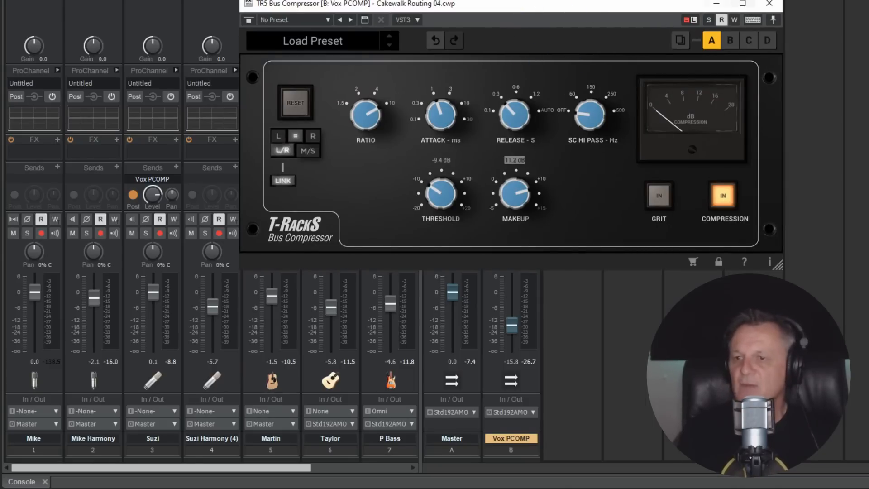
click(769, 5)
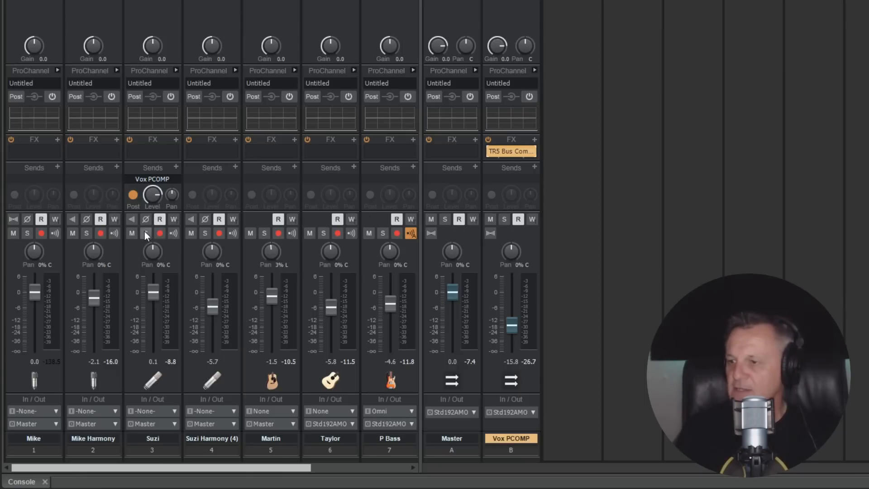
Solo the Vox PCOMP bus, raise its fader to about -0.3 dB during playback, stop and turn the solo off.
click(504, 219)
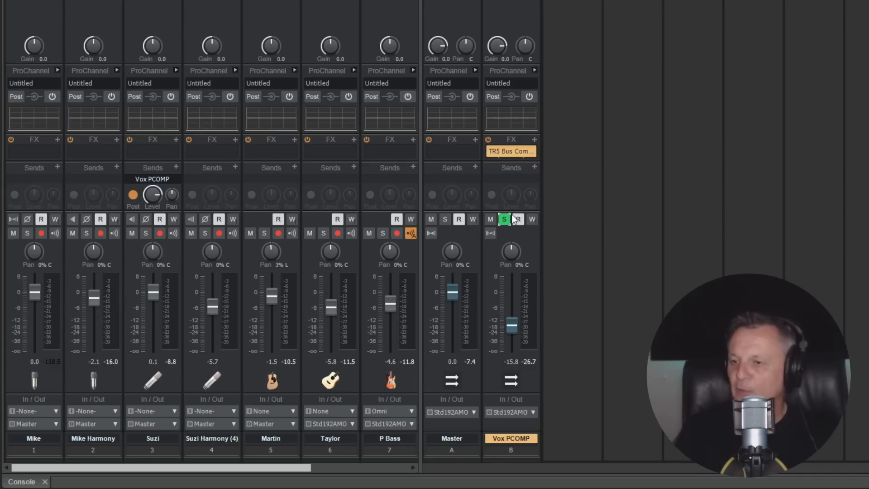
drag(511, 324, 512, 293)
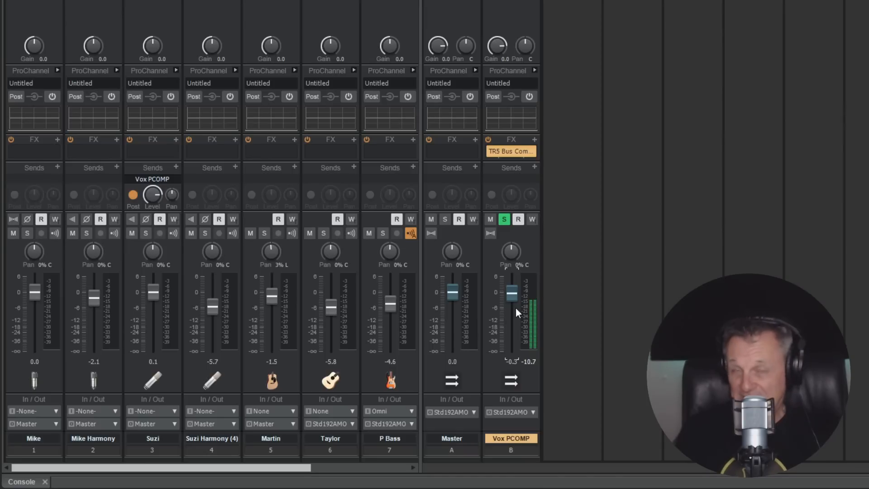
key(space)
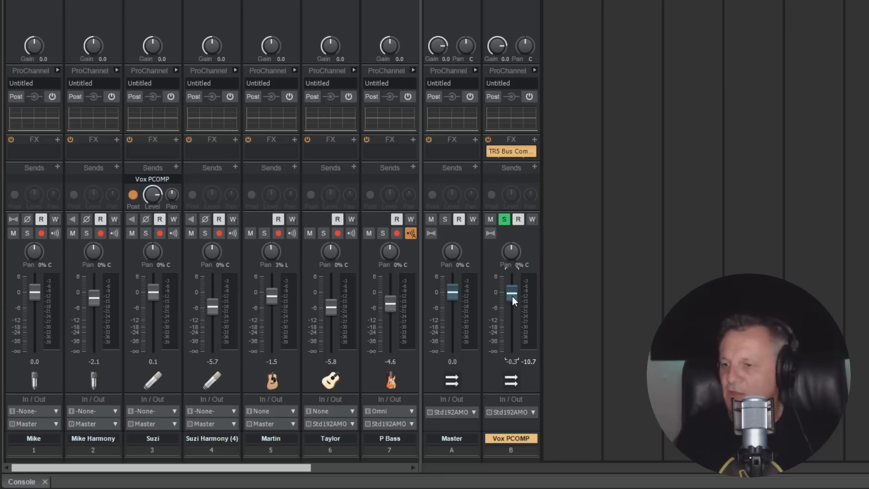
click(505, 219)
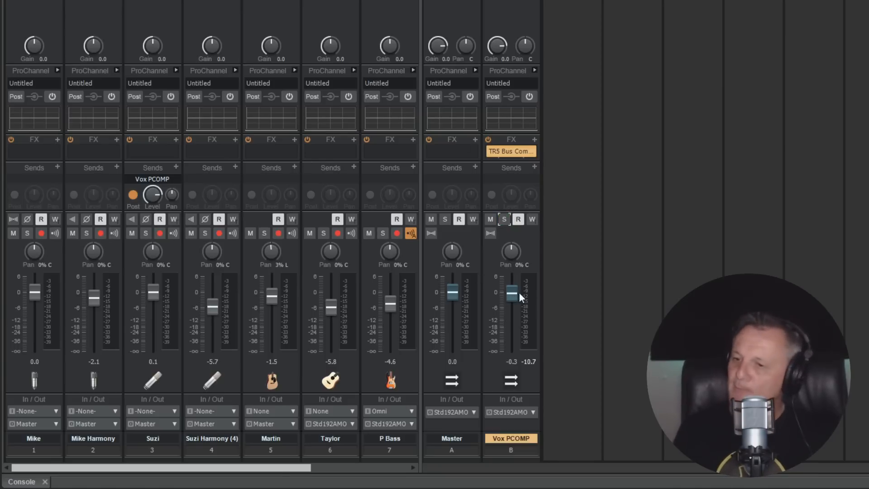
Lower the Vox PCOMP bus fader to about -16.2 dB, play the mix briefly and stop.
drag(511, 293, 511, 325)
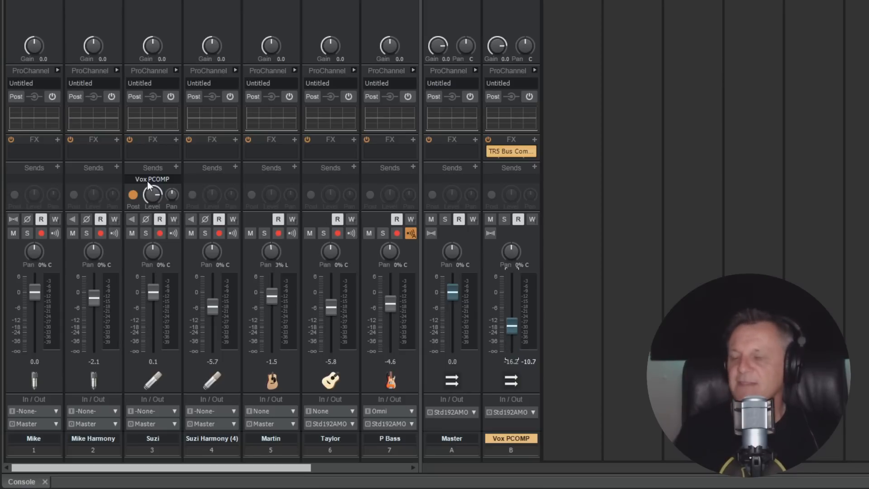
key(space)
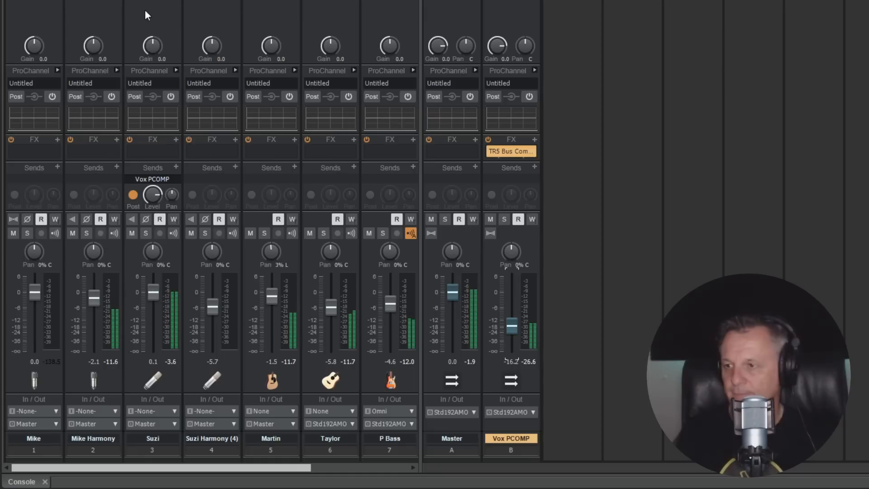
key(space)
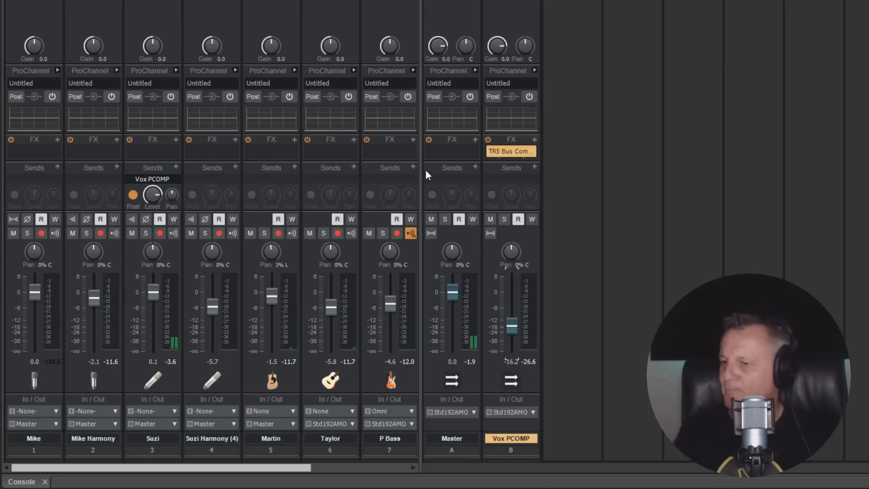
mouse_move(515, 334)
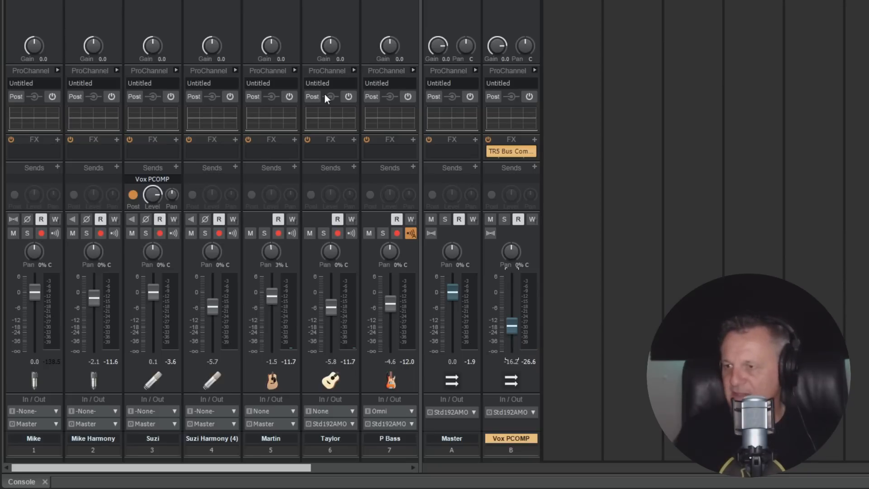
Pull vocal track 3's fader down to about -58.5 dB during playback with its Vox PCOMP send post-fader, and stop.
click(152, 438)
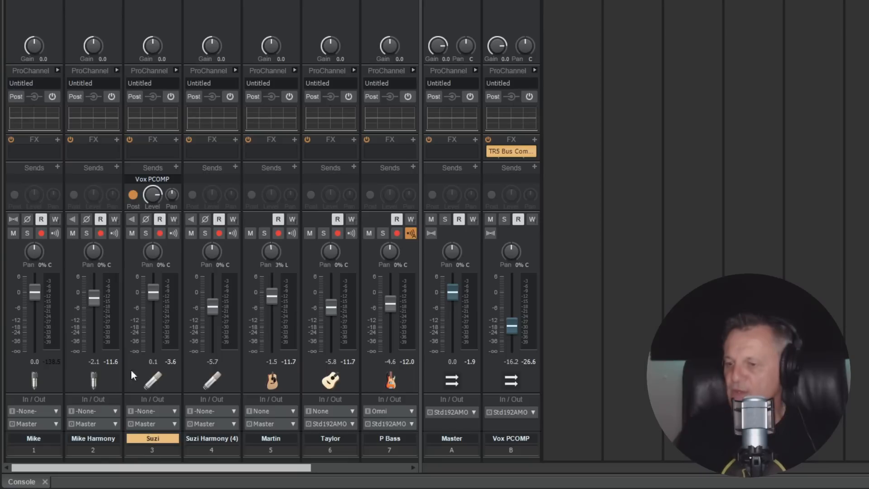
click(514, 2)
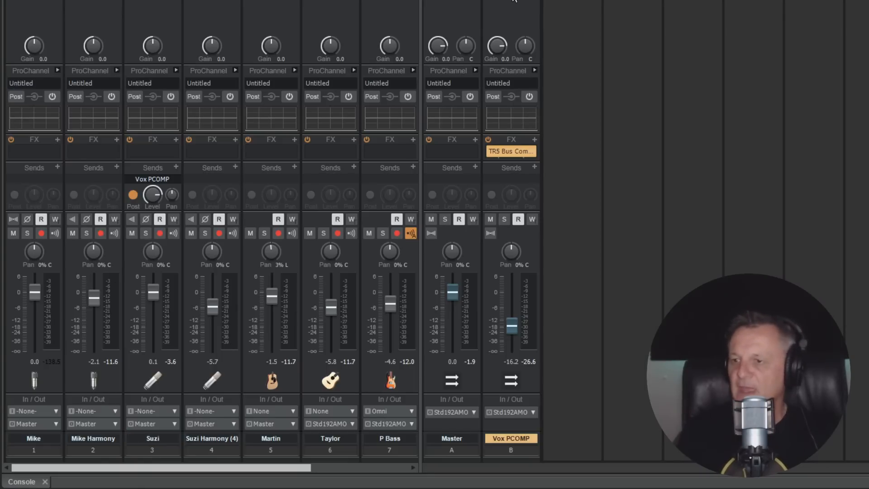
click(168, 2)
mouse_move(151, 289)
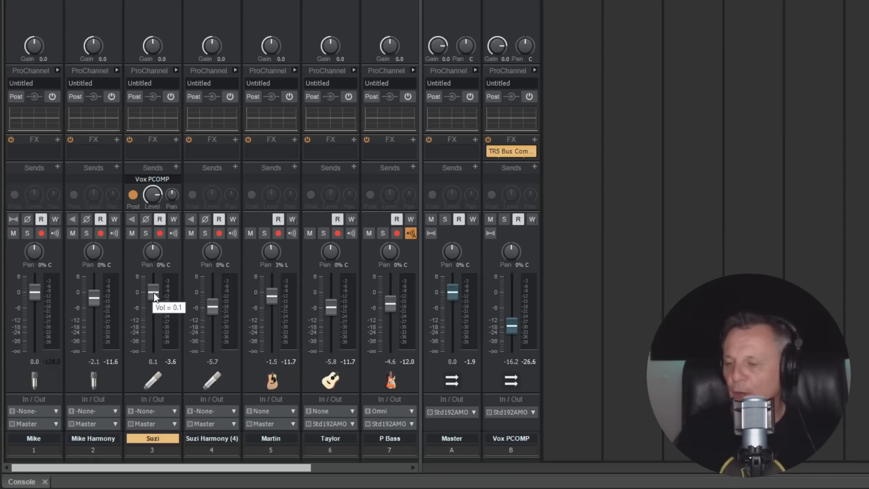
mouse_move(153, 292)
mouse_down()
mouse_move(153, 343)
mouse_move(153, 294)
mouse_up()
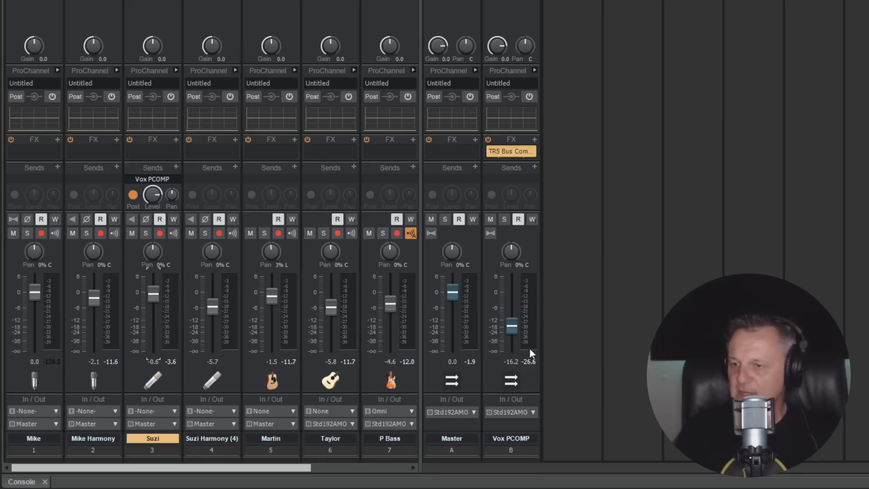
mouse_move(153, 294)
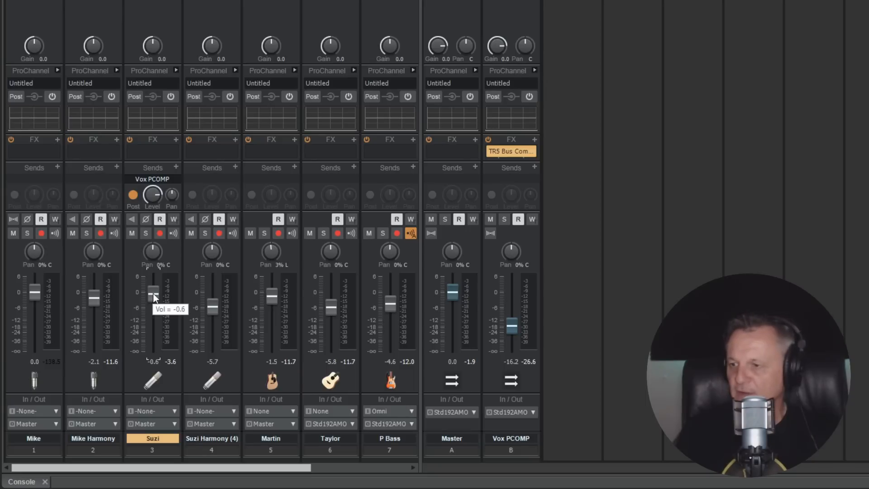
key(space)
drag(153, 294, 153, 347)
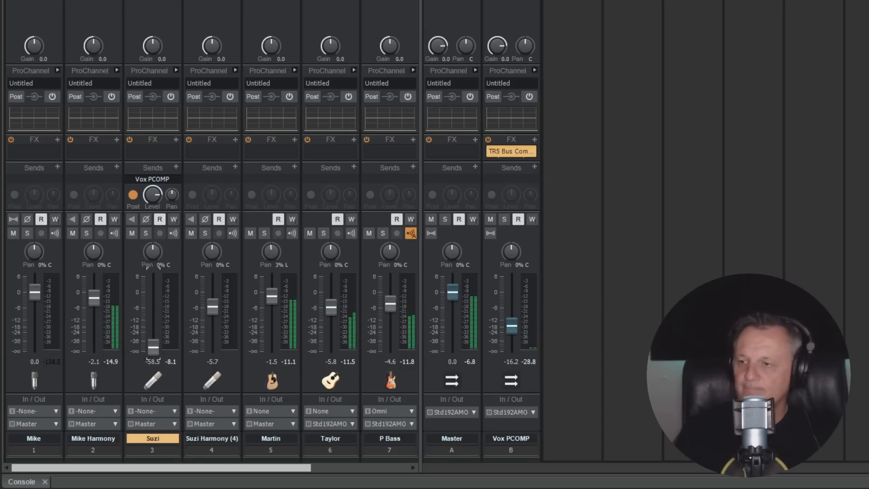
key(space)
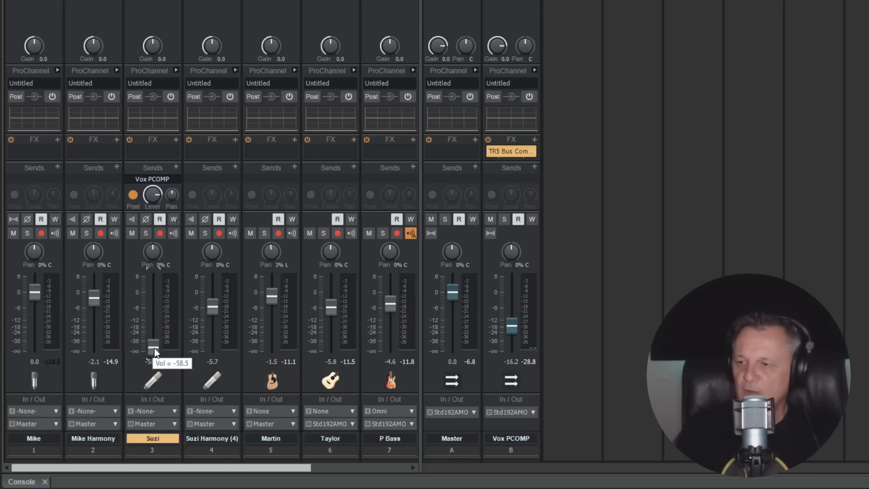
Raise vocal track 3's fader to about -0.1 dB and switch its Vox PCOMP send to pre-fader.
drag(154, 349, 154, 292)
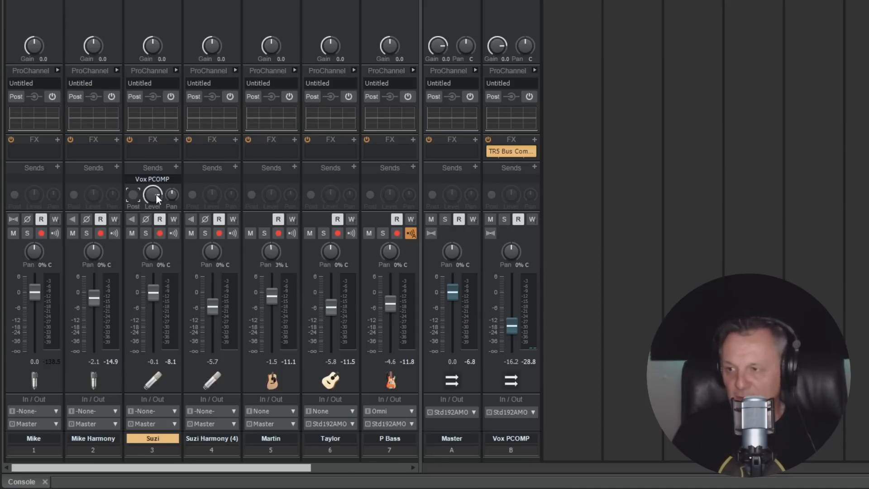
mouse_move(148, 194)
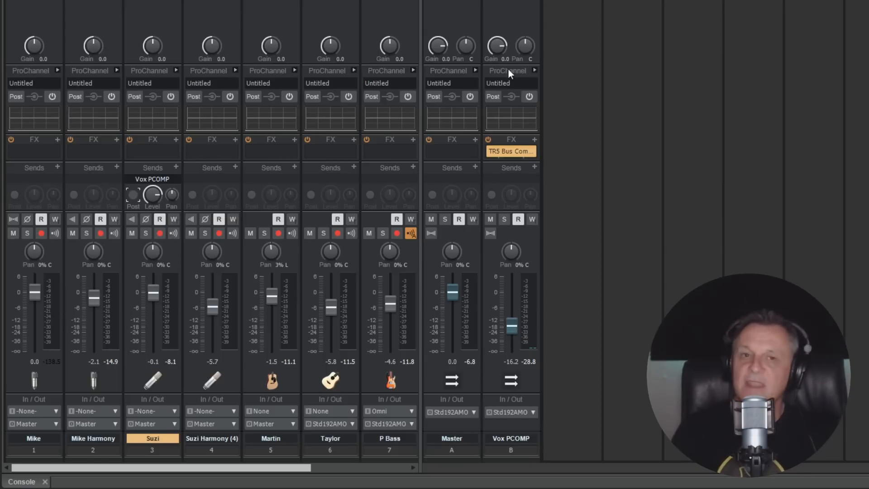
mouse_move(154, 294)
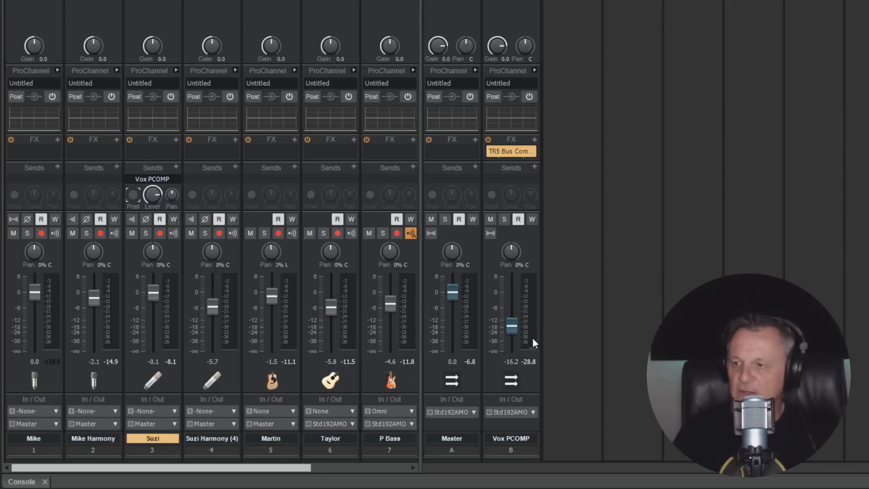
Play the mix while pulling track 3's fader fully down, stop, and bring the fader back up to about -0.2 dB.
key(space)
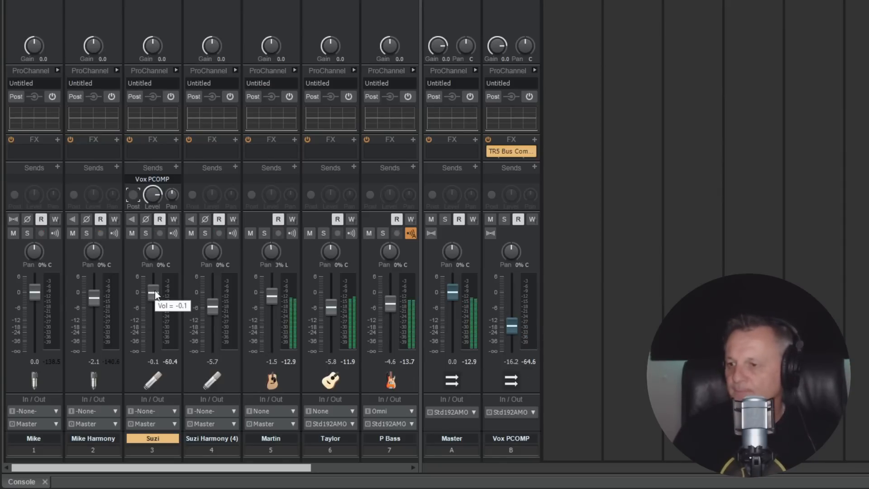
drag(153, 292, 153, 351)
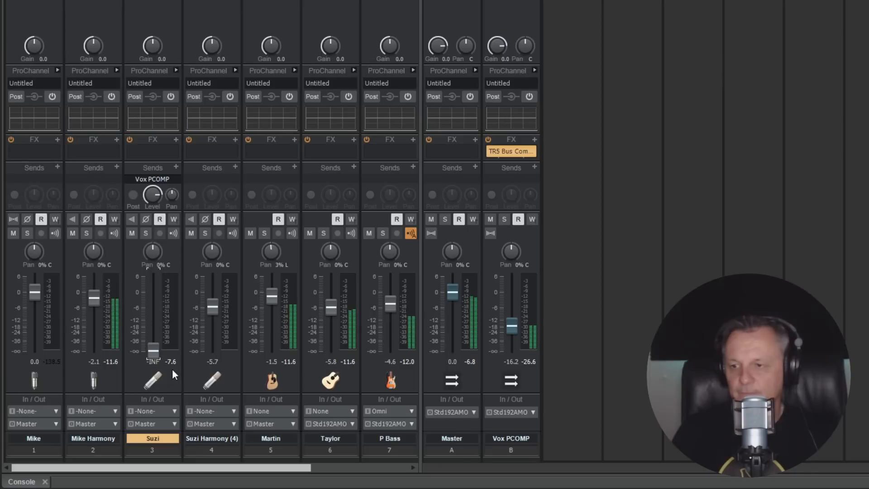
key(space)
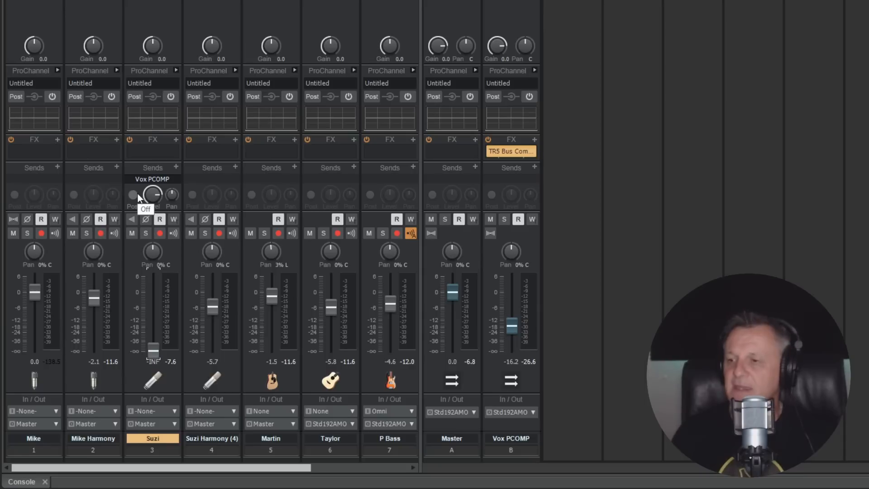
mouse_move(154, 349)
drag(154, 349, 154, 291)
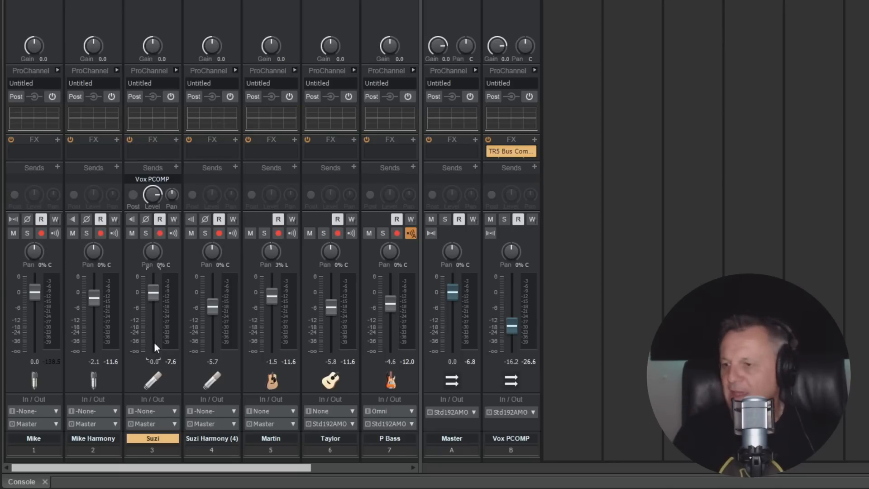
drag(150, 293, 154, 290)
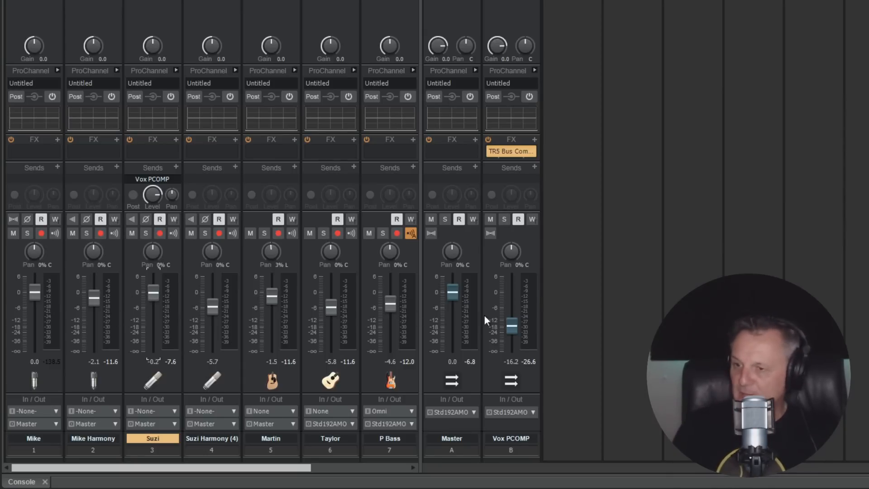
mouse_move(148, 289)
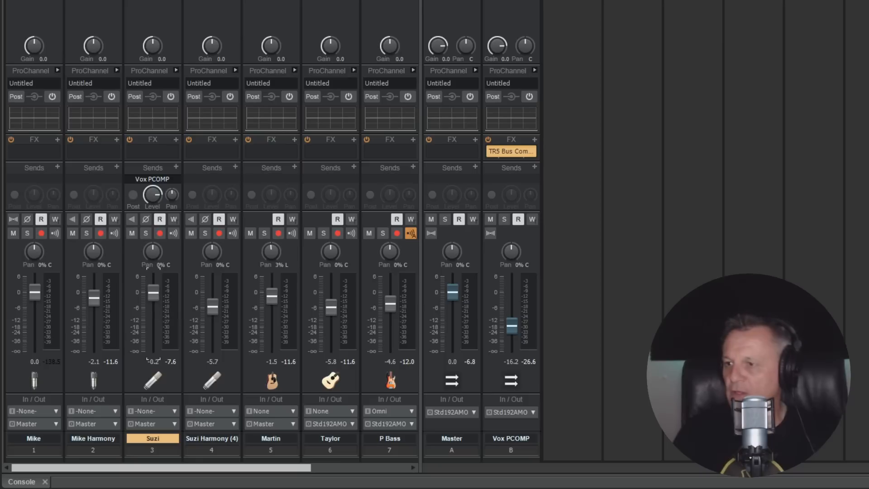
Insert a new stereo bus beside Vox PCOMP and name it Vox.
right_click(558, 4)
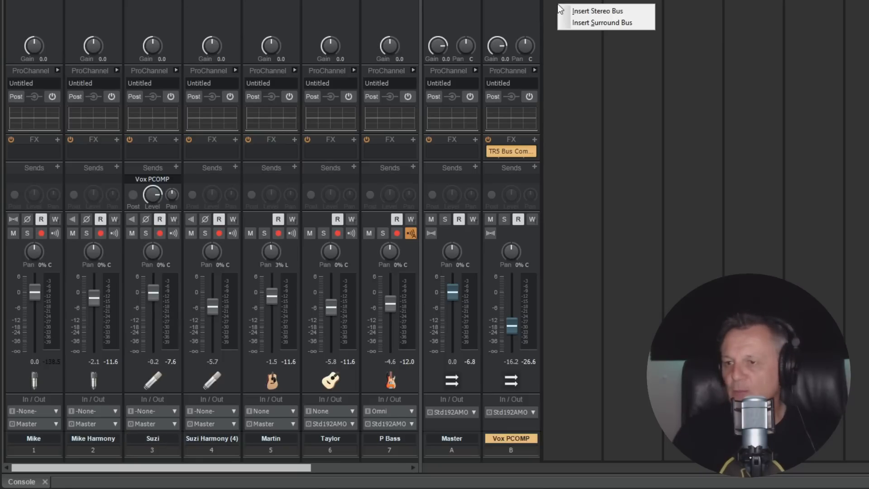
click(585, 9)
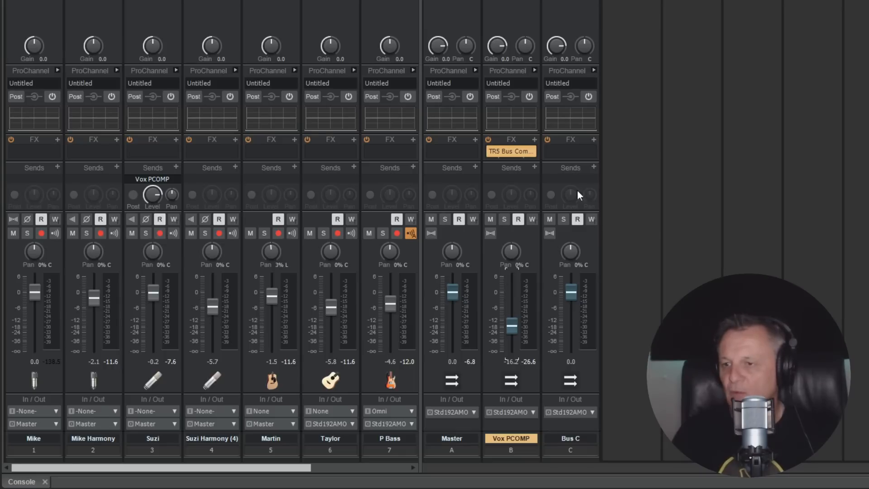
double_click(567, 432)
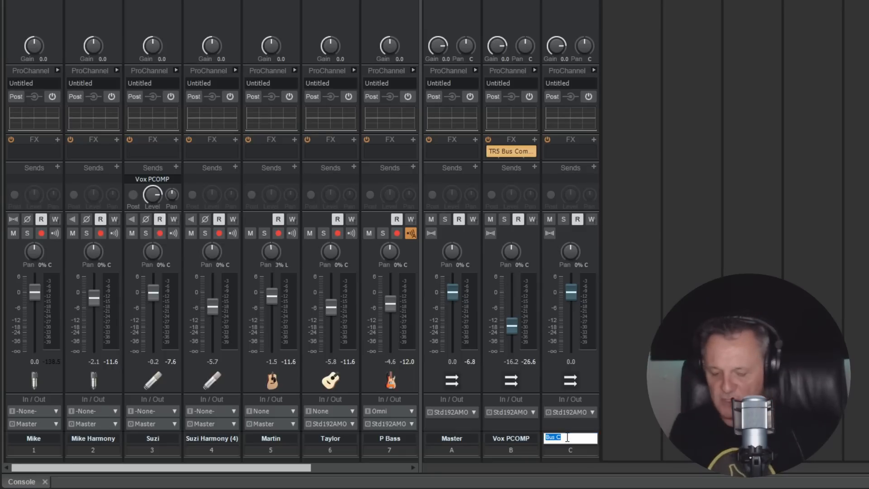
text(Vox)
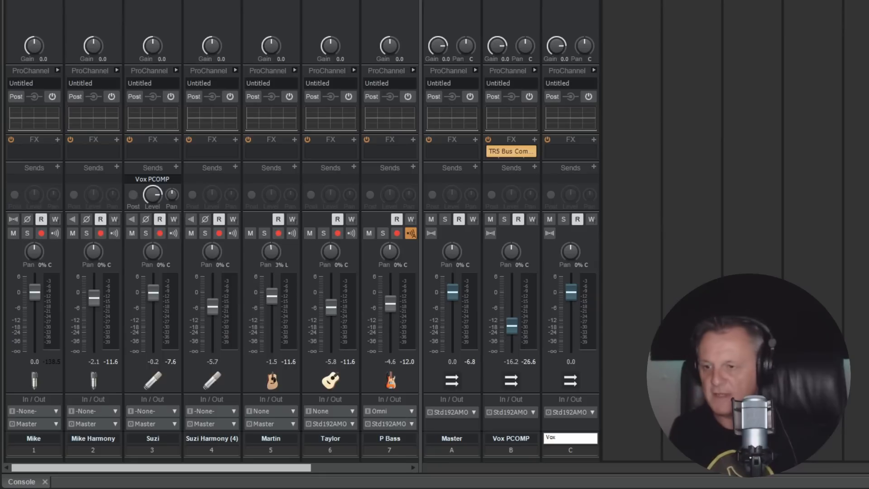
key(Return)
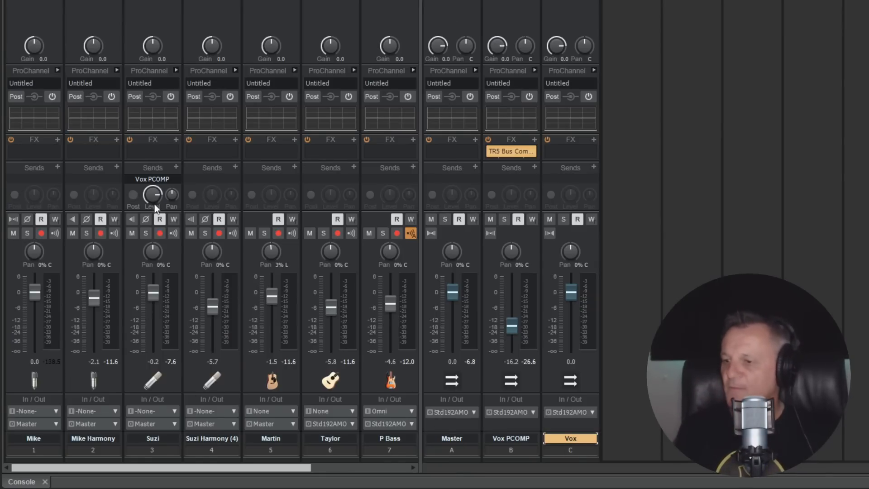
Route the outputs of vocal track 3 and the Vox PCOMP bus to the Vox bus.
click(150, 26)
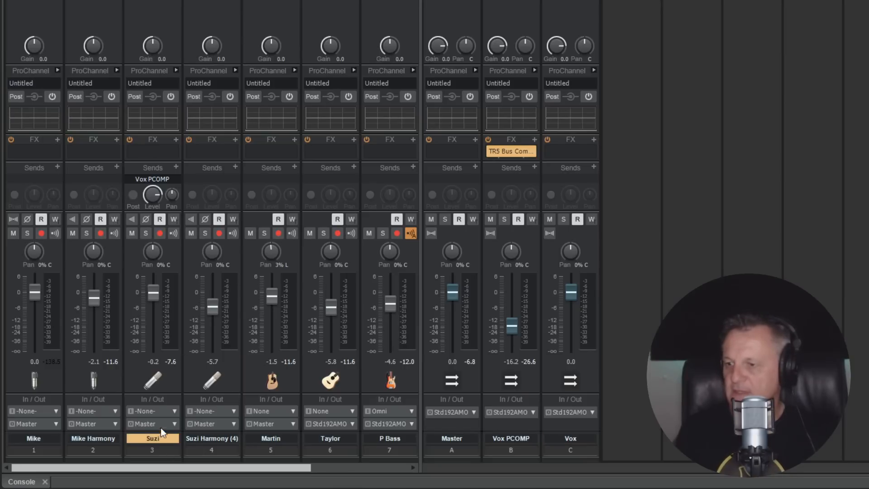
click(148, 425)
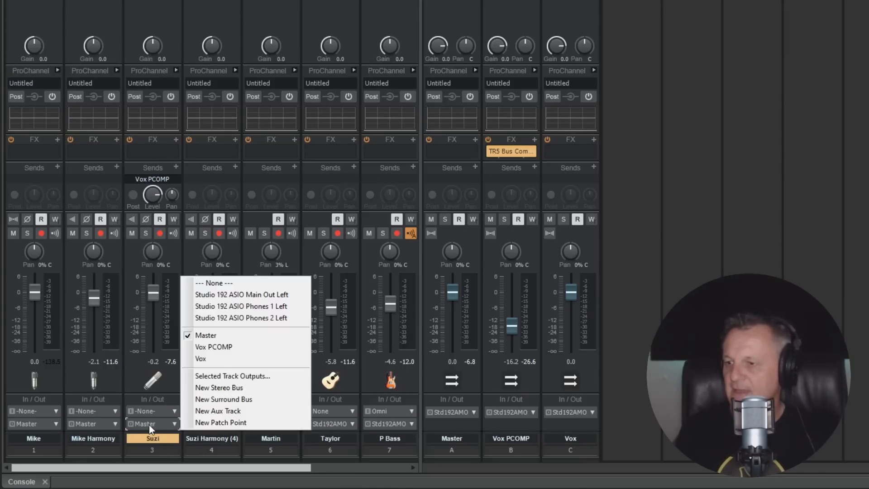
click(200, 357)
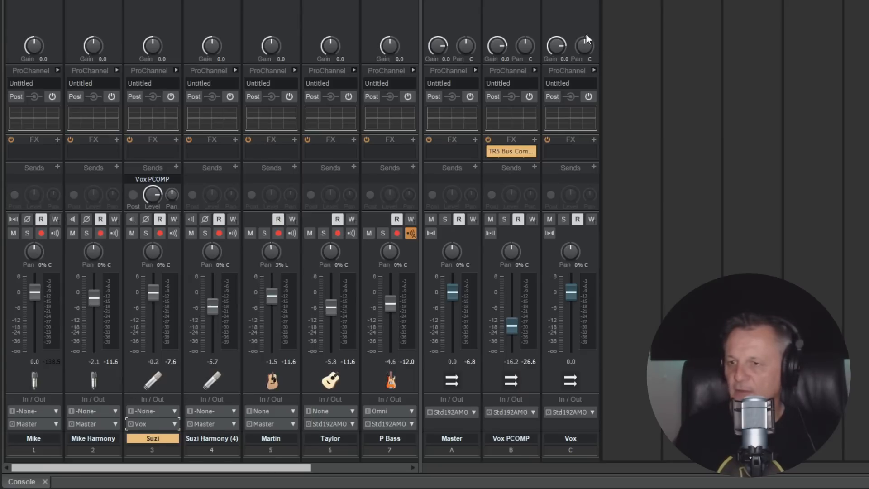
click(571, 2)
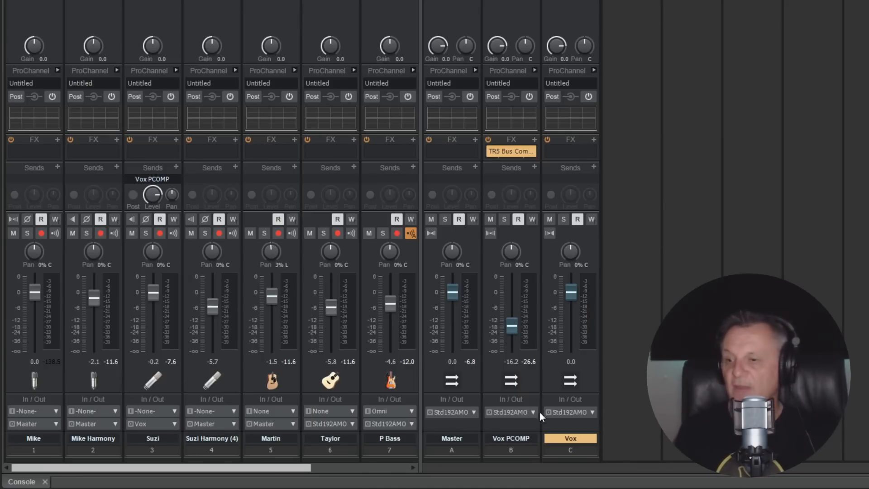
click(511, 3)
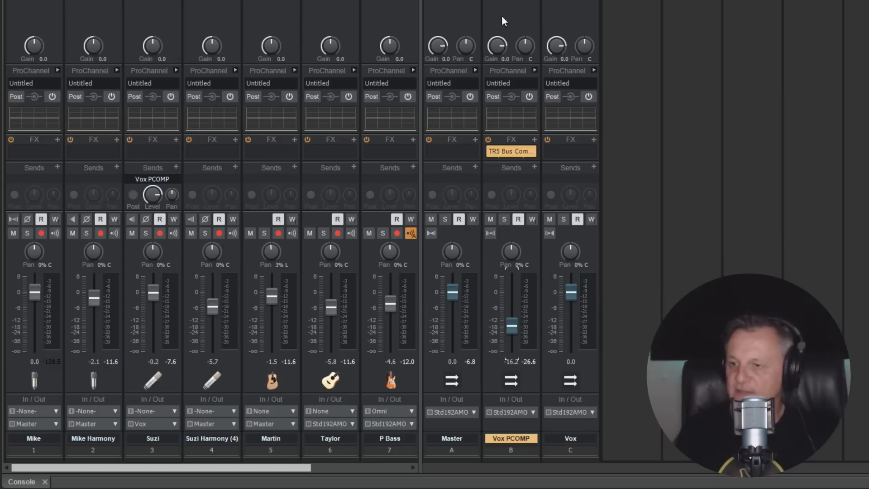
click(510, 412)
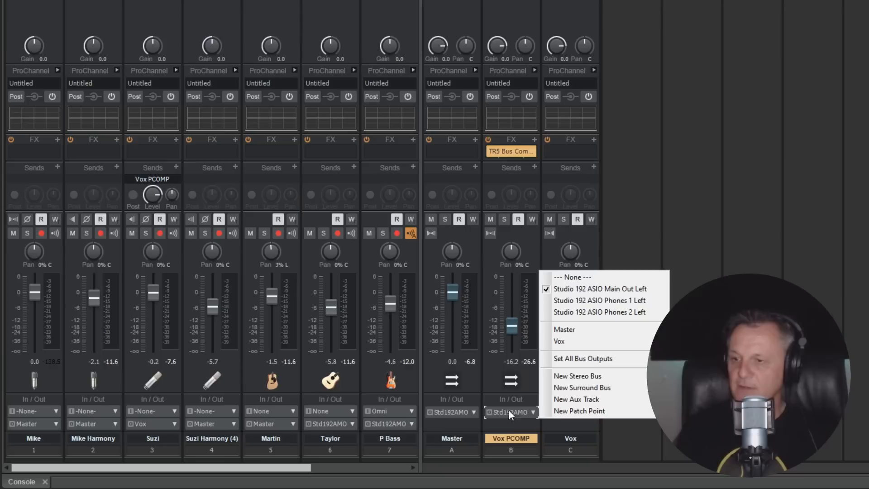
click(585, 339)
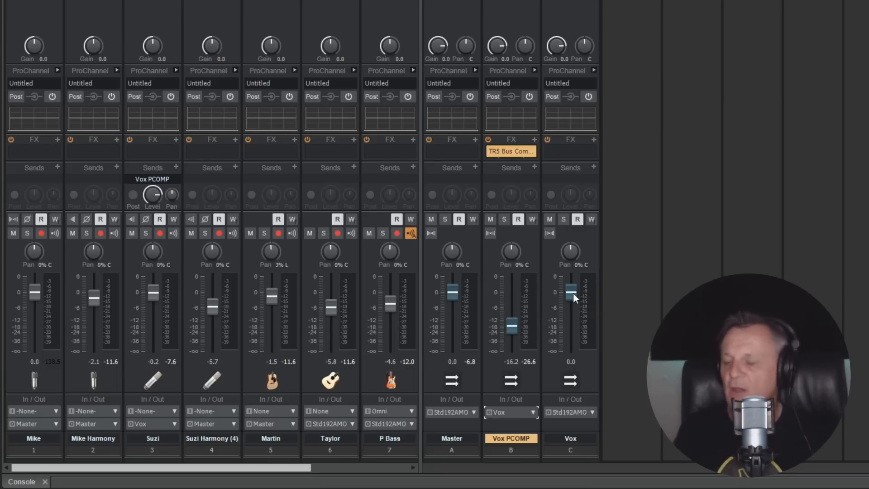
Play the mix while adjusting the Vox bus fader, leave it at about 0.0 dB and stop.
key(space)
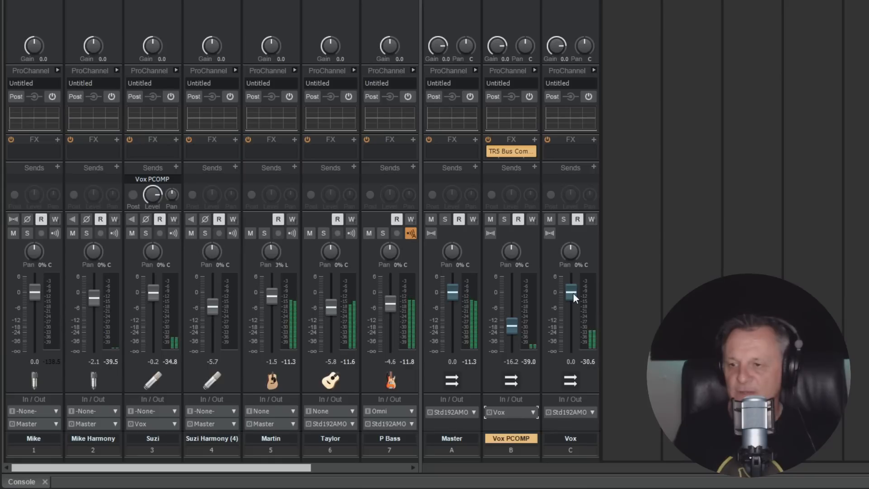
mouse_move(573, 292)
mouse_down()
mouse_move(571, 351)
mouse_move(572, 293)
mouse_up()
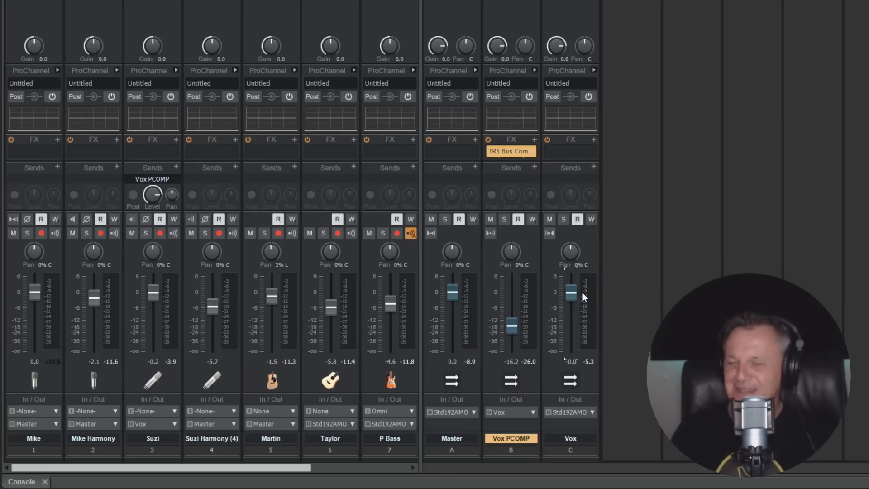
mouse_move(571, 291)
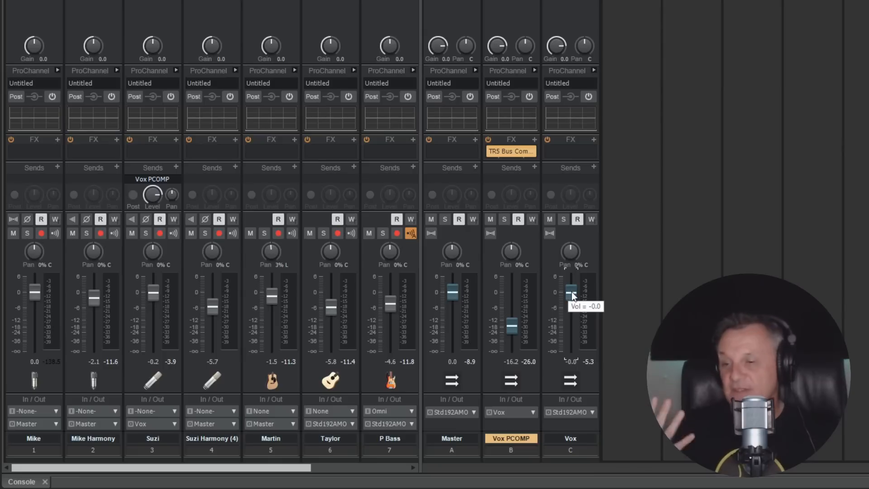
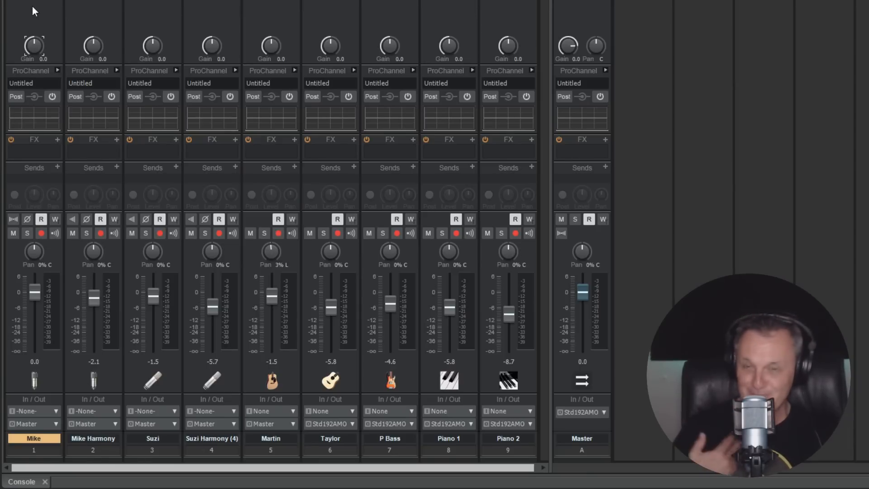
key(Right)
key(Left)
key(Right)
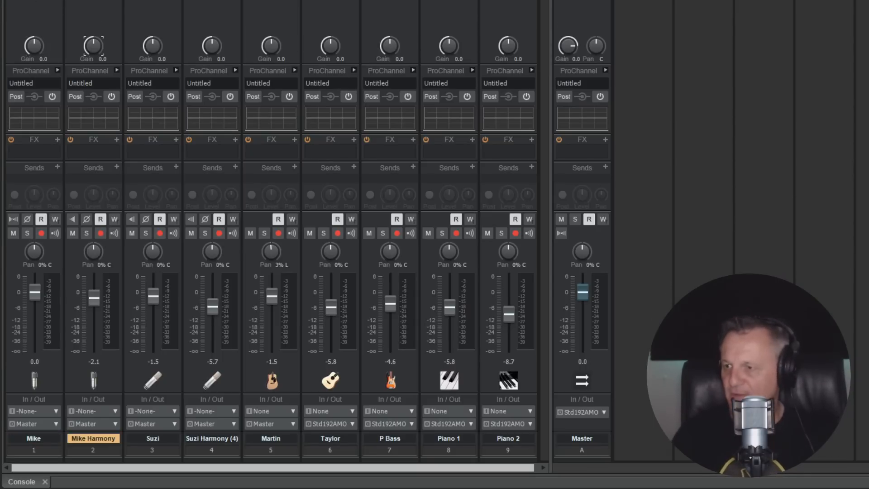
key(Left)
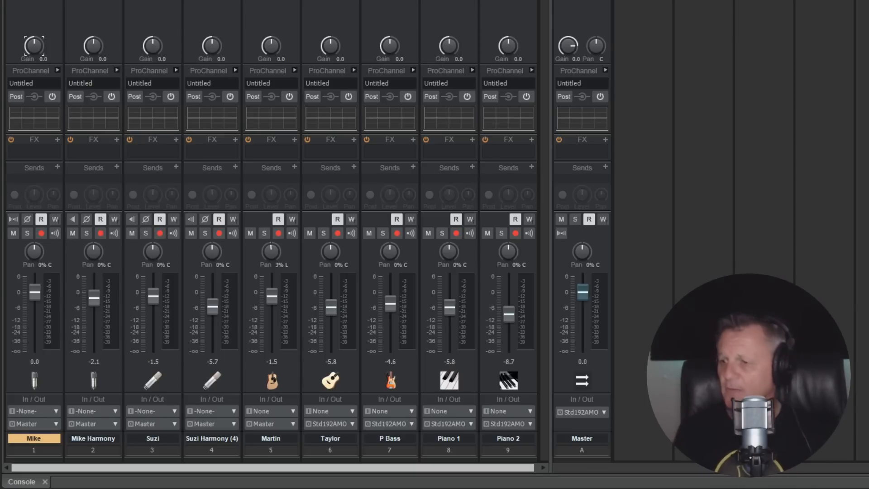
Insert a new stereo bus beside Master and name it with track 1's vocalist's first name followed by Vox.
right_click(632, 23)
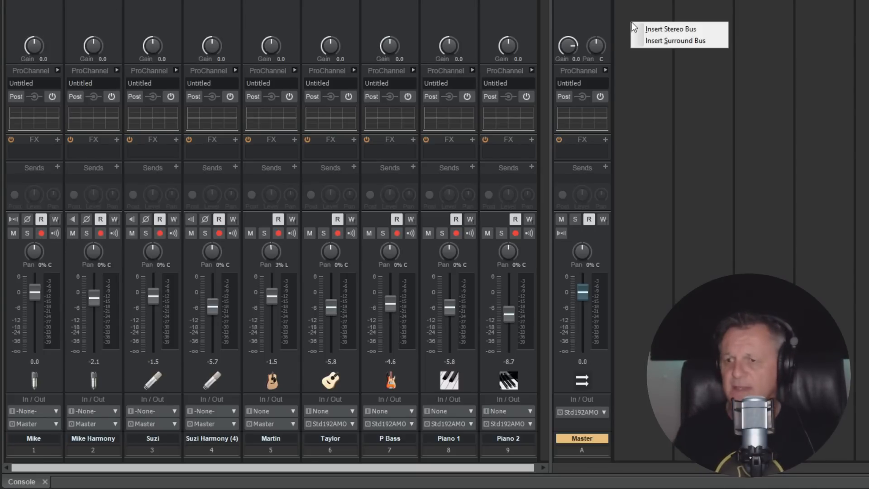
click(669, 29)
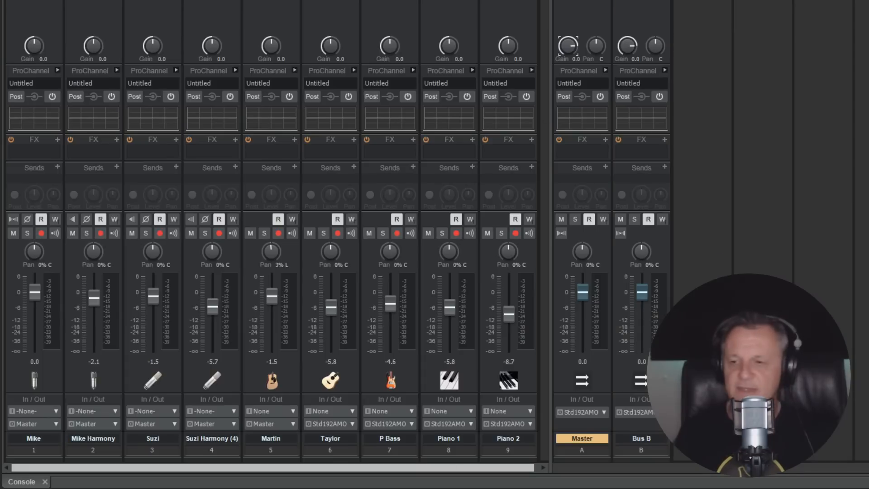
double_click(643, 438)
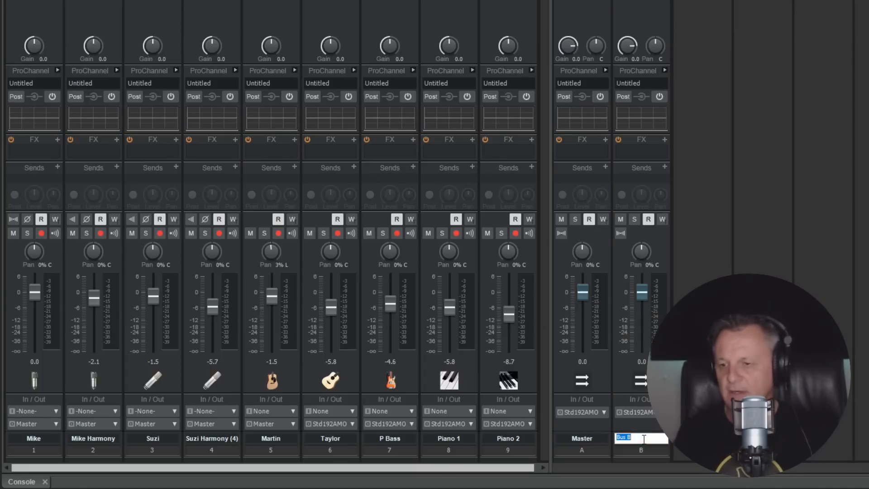
text(Mike)
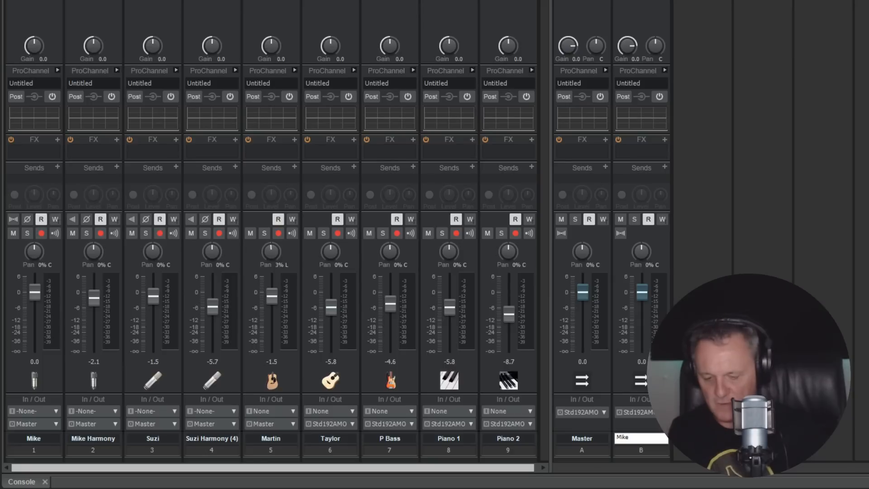
text( Vox)
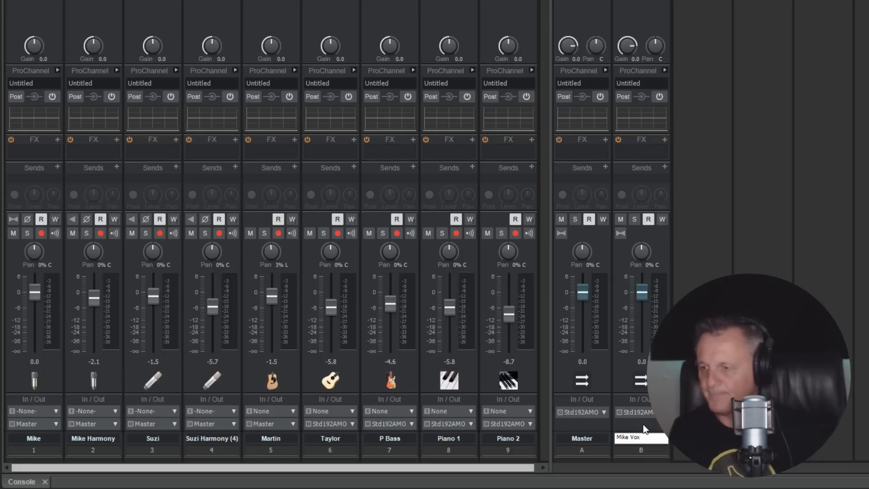
key(Return)
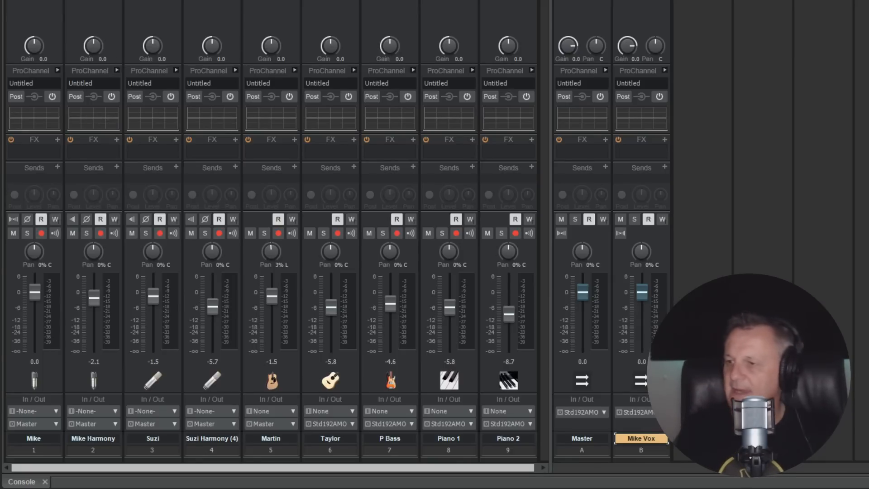
Route the outputs of vocal tracks 1 and 2 to bus B and color the two tracks and the bus green.
click(54, 325)
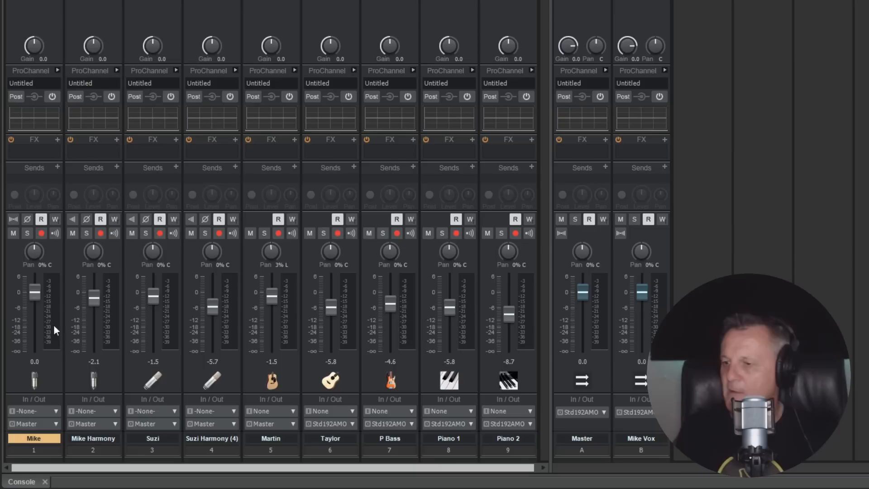
click(37, 425)
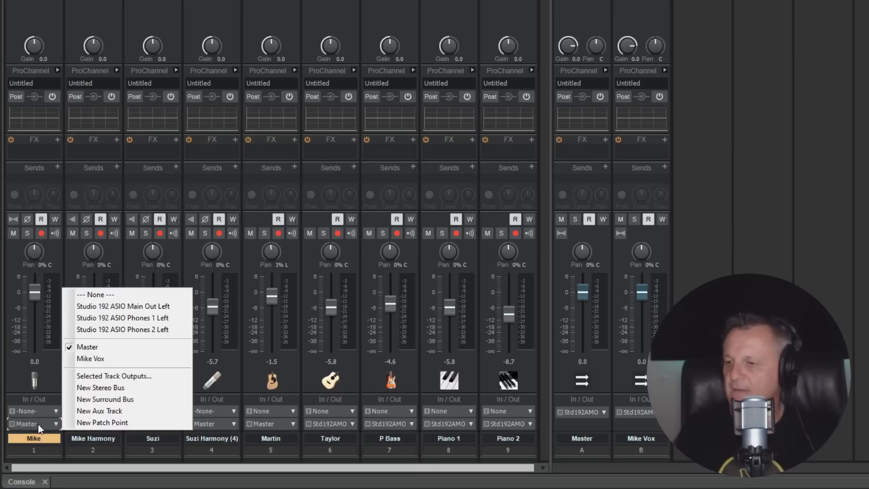
click(90, 358)
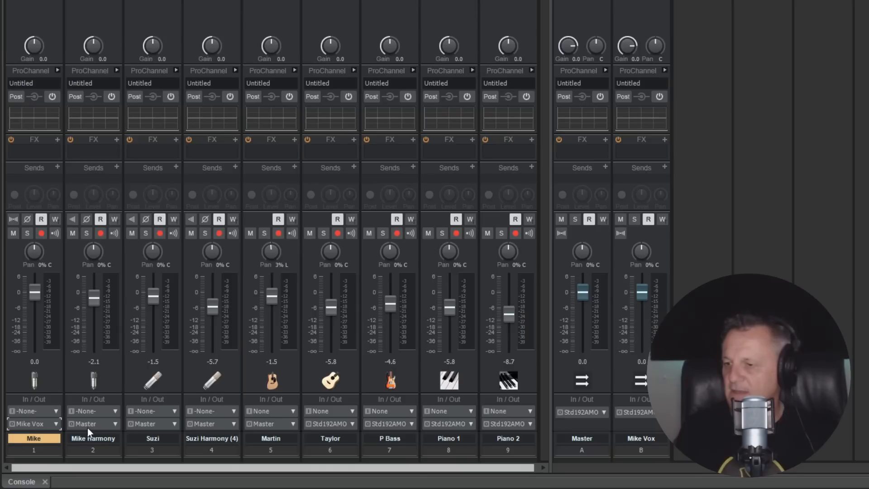
click(88, 427)
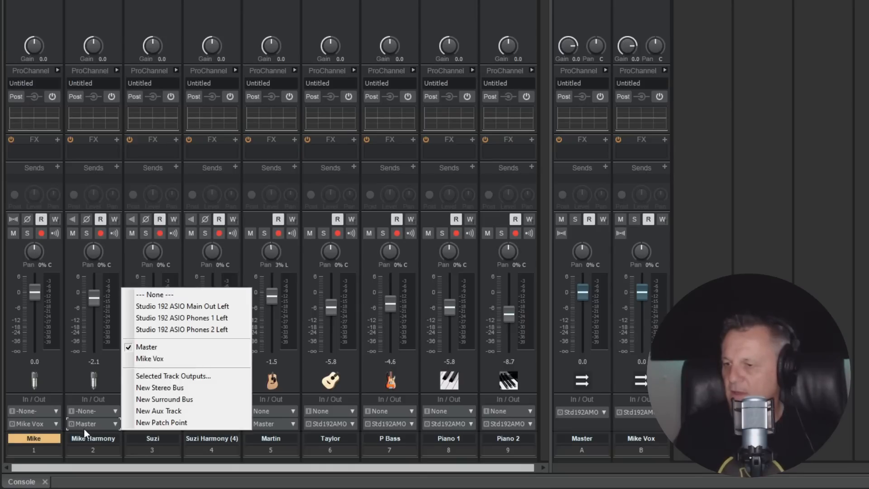
click(148, 359)
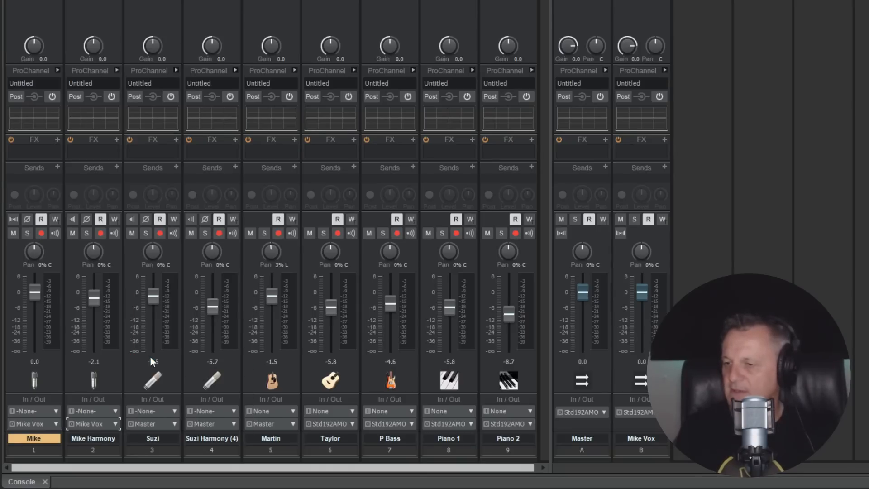
click(637, 458)
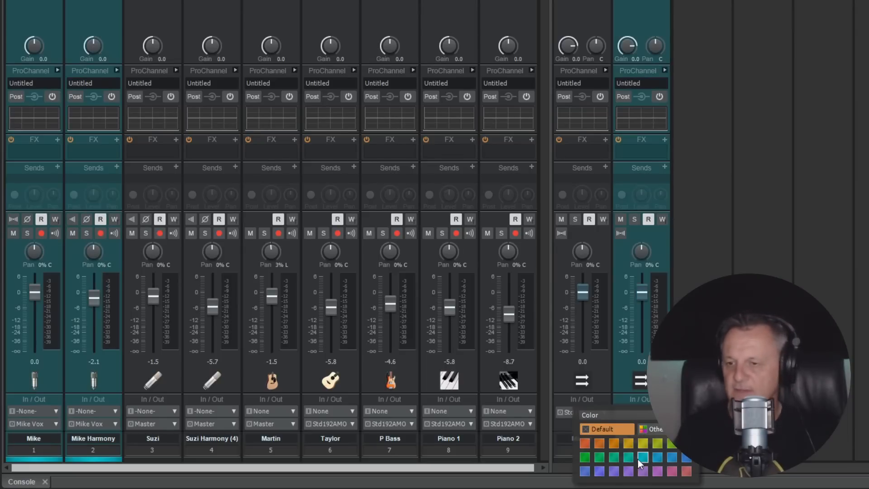
click(586, 454)
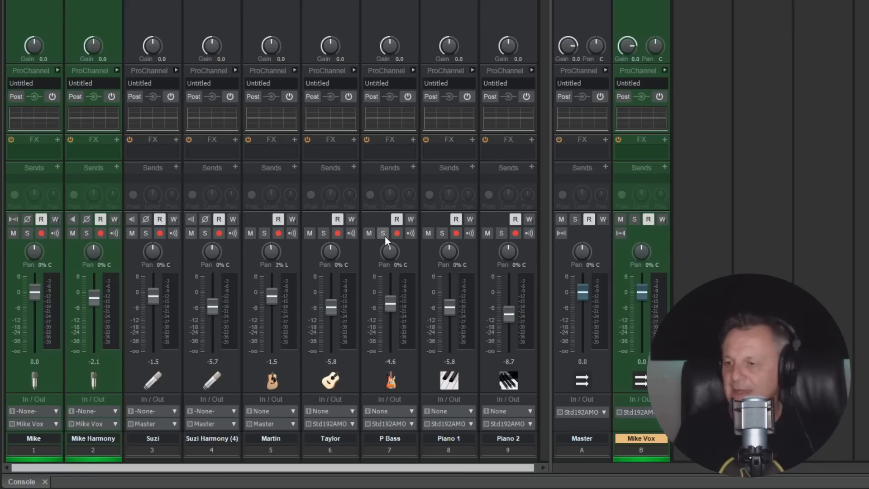
click(155, 1)
click(213, 2)
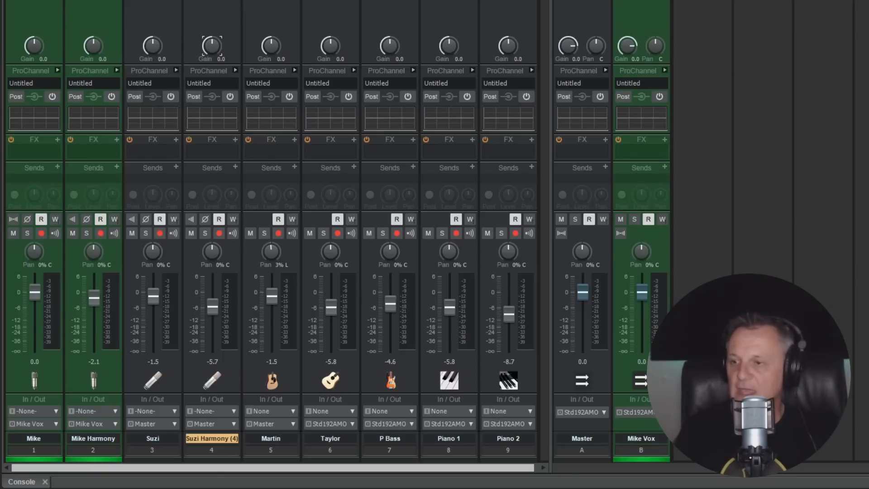
click(156, 1)
click(200, 2)
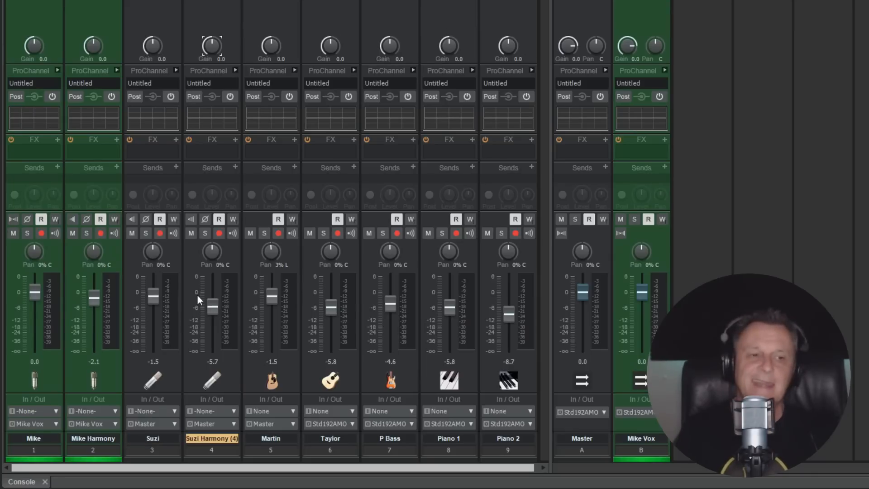
click(156, 2)
click(201, 5)
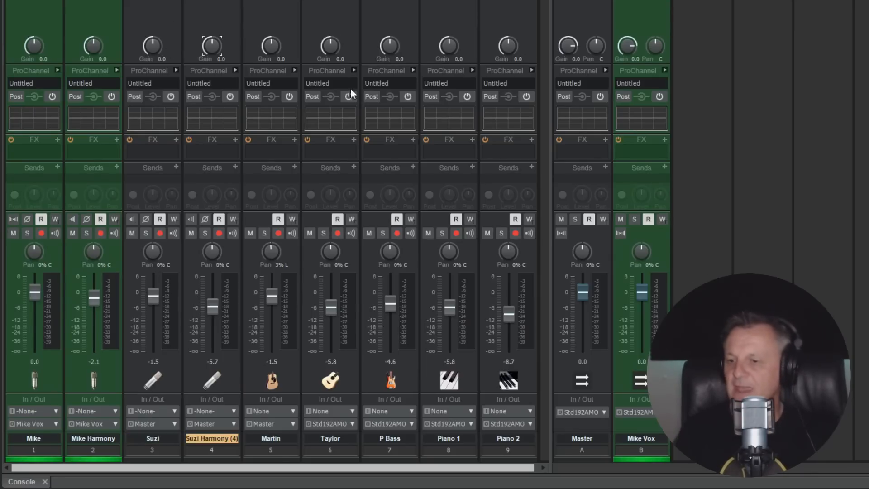
Insert another stereo bus after bus B, widen the bus area and name the bus with track 3's vocalist's first name followed by Vox.
right_click(718, 2)
click(743, 6)
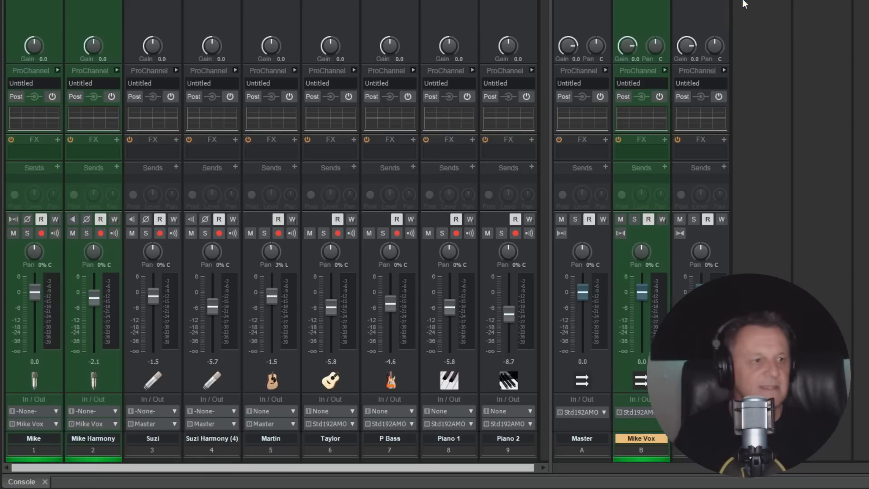
drag(551, 62, 458, 67)
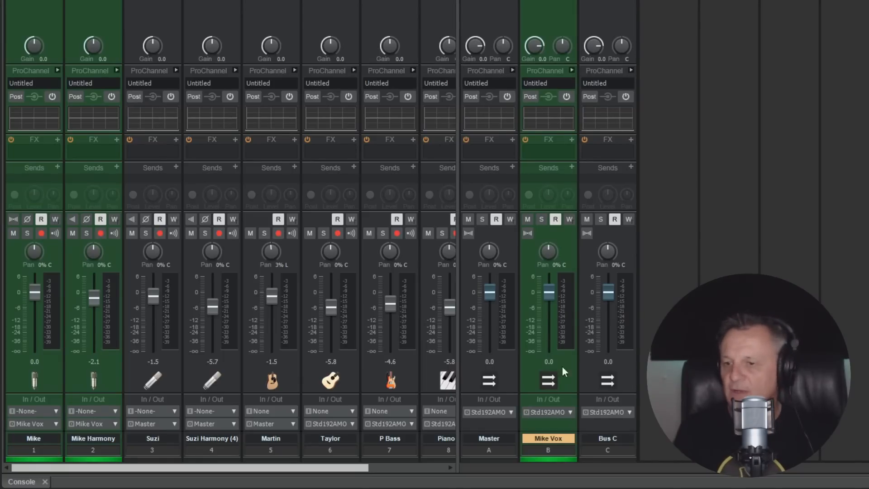
double_click(611, 438)
text(S)
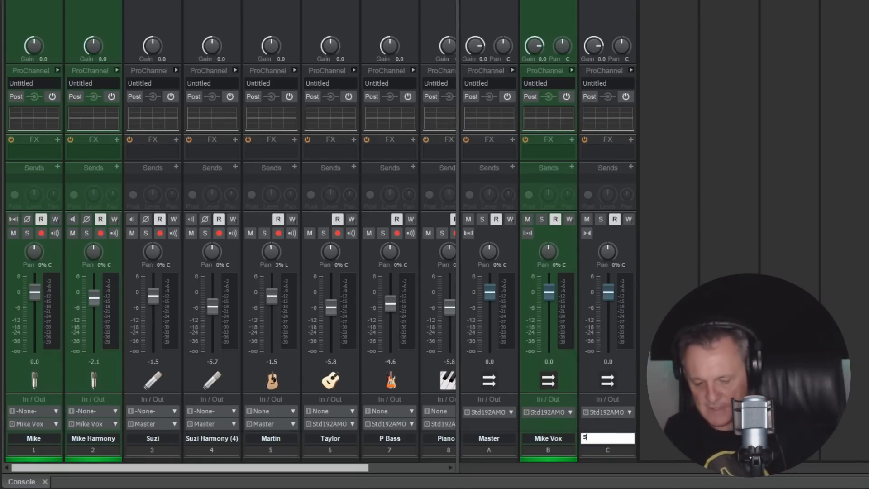
text(uz)
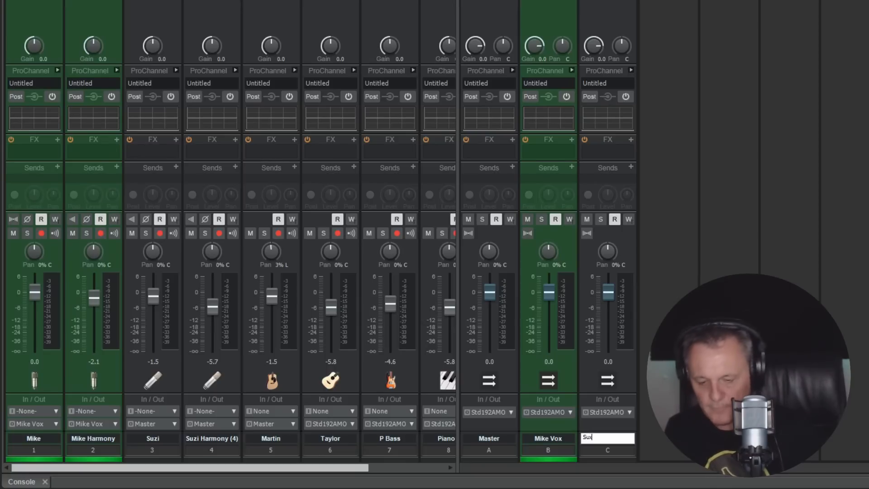
text(i Vox)
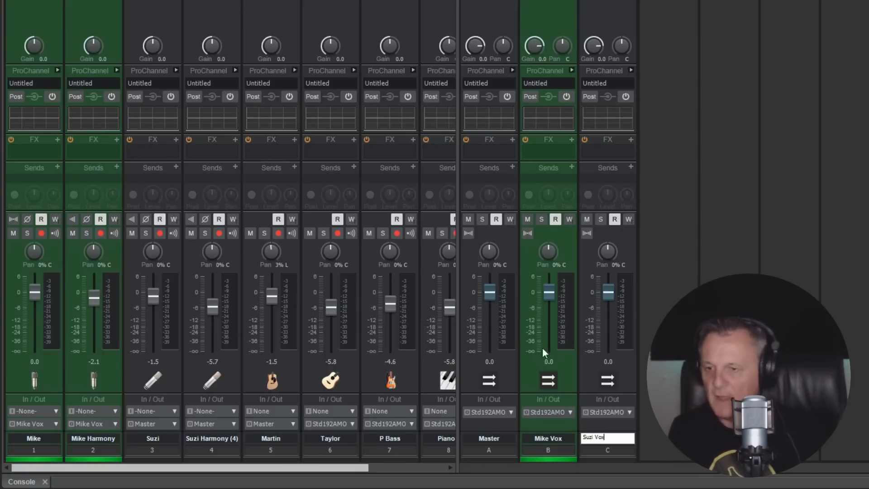
Route the outputs of vocal tracks 3 and 4 to bus C and color the two tracks and the bus blue.
click(161, 426)
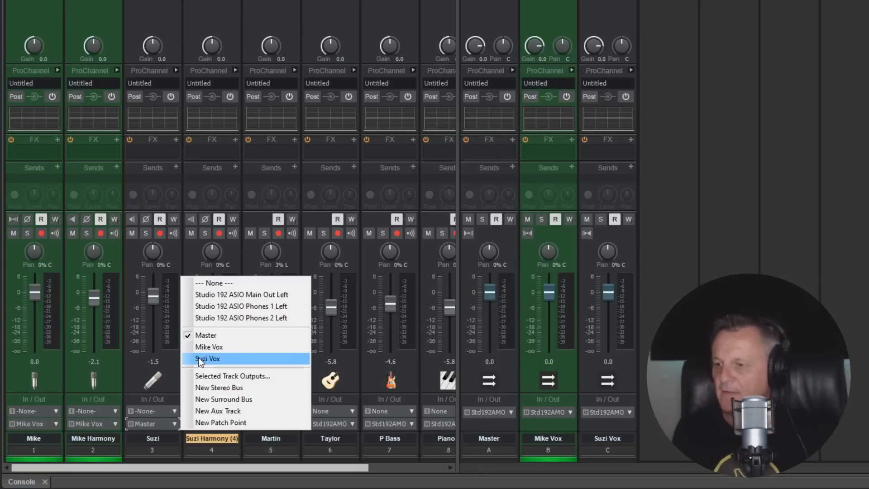
click(198, 357)
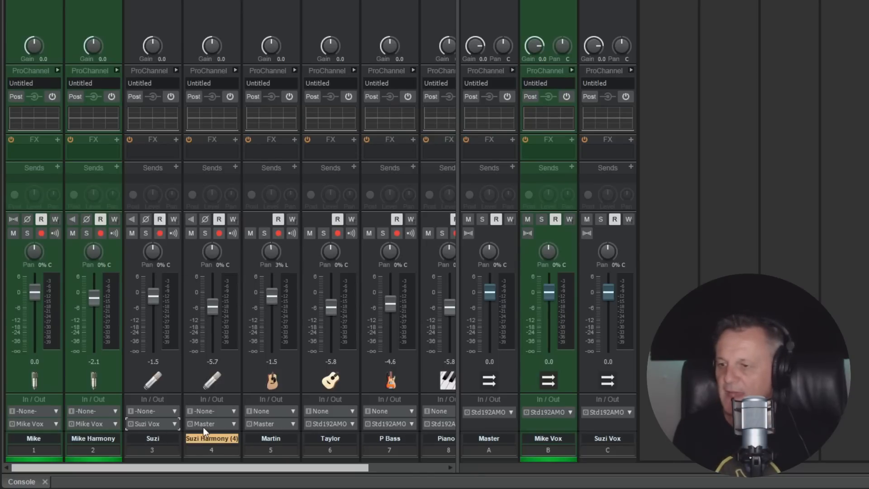
click(206, 422)
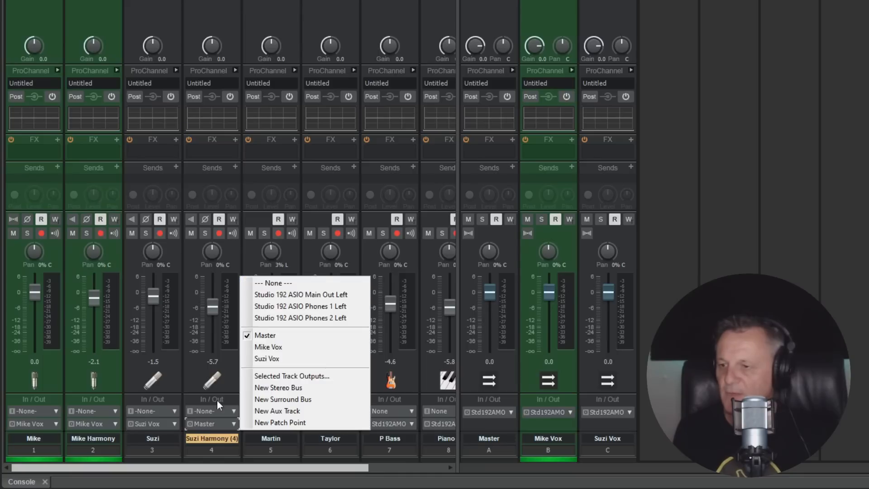
click(264, 359)
click(601, 451)
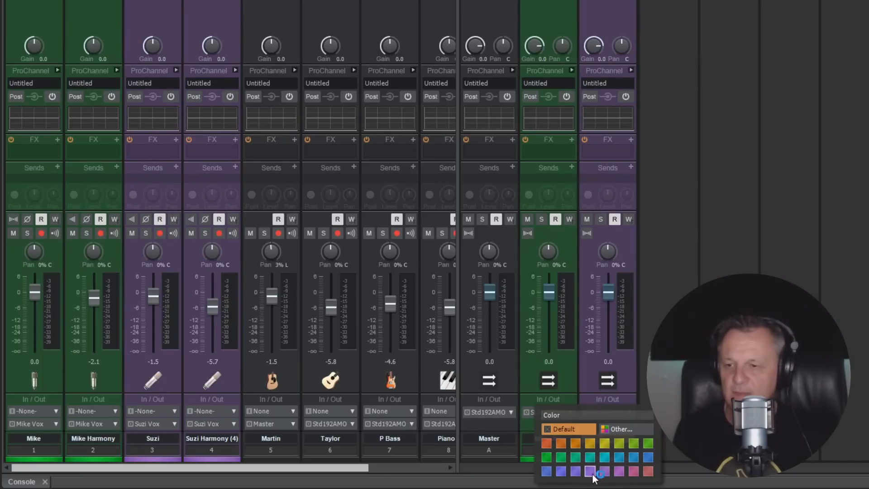
click(548, 472)
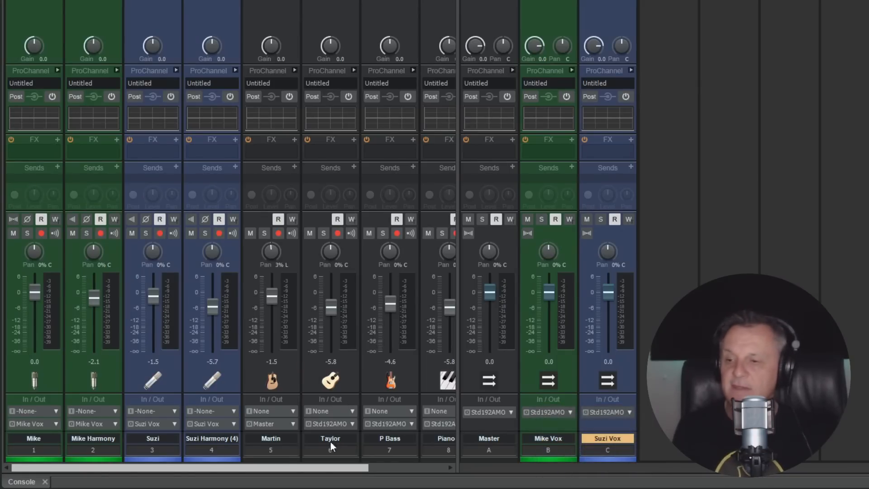
drag(313, 469, 387, 469)
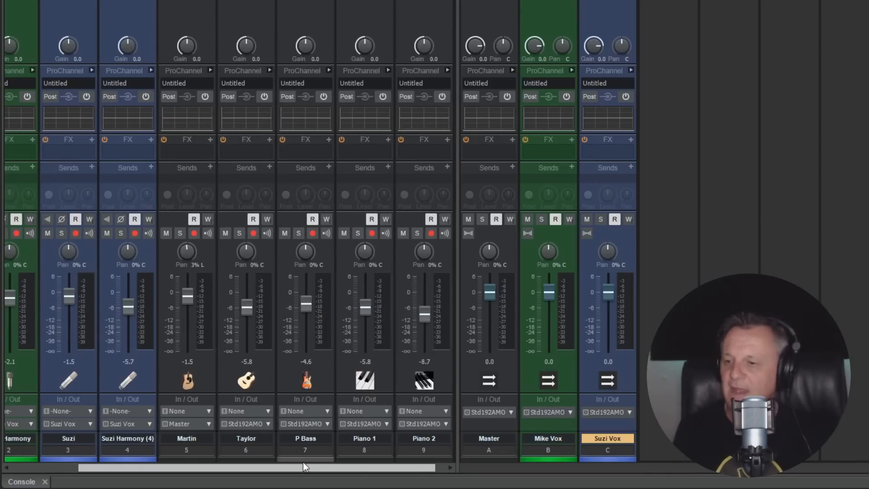
drag(340, 470, 371, 466)
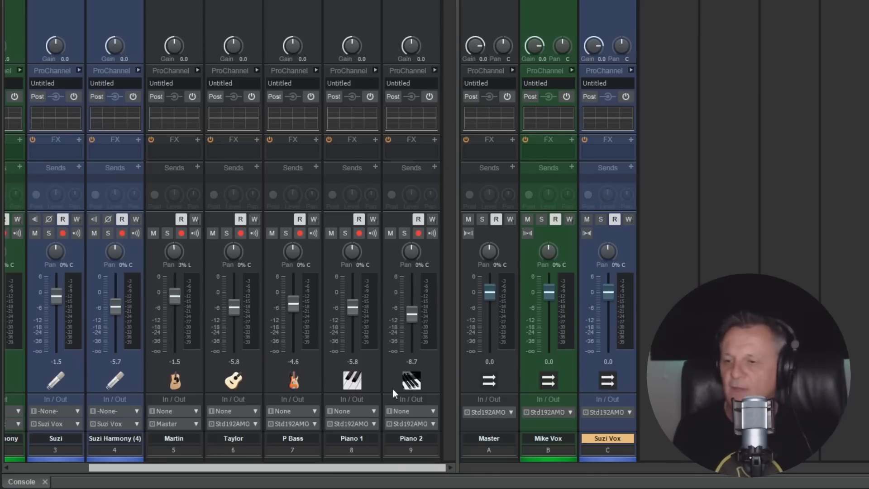
drag(393, 465, 225, 461)
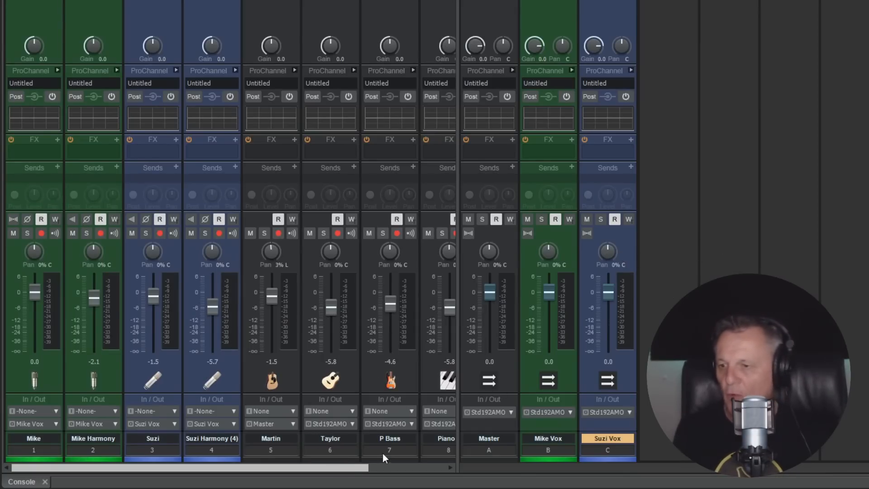
drag(352, 467, 442, 469)
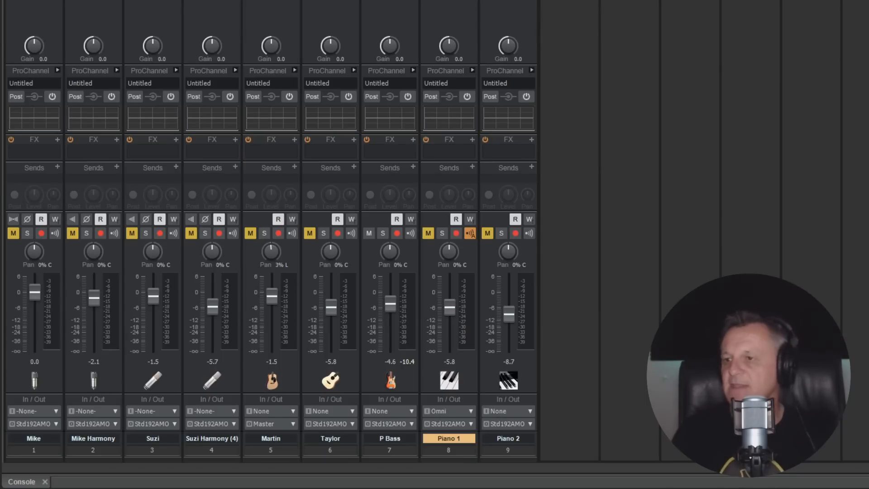
Select the P Bass track and open its Ample Bass P instrument interface.
click(389, 438)
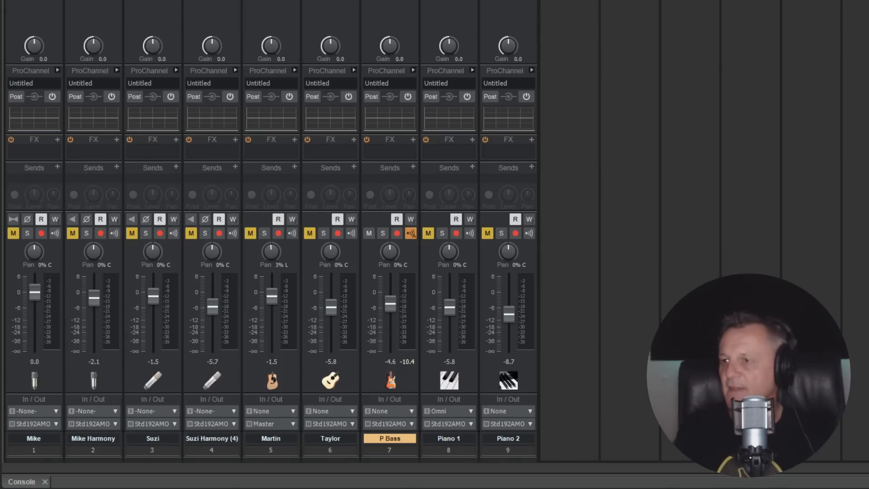
double_click(389, 380)
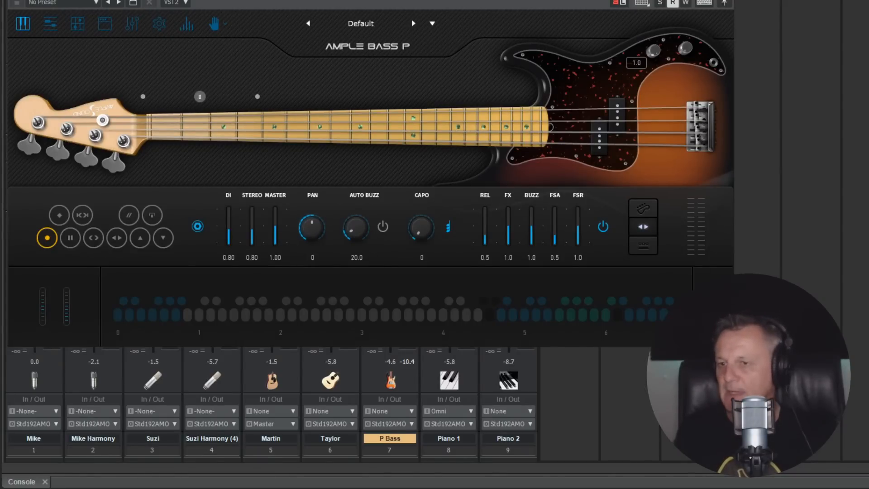
Close the Ample Bass P interface and play back the P Bass track to hear it dry.
key(Escape)
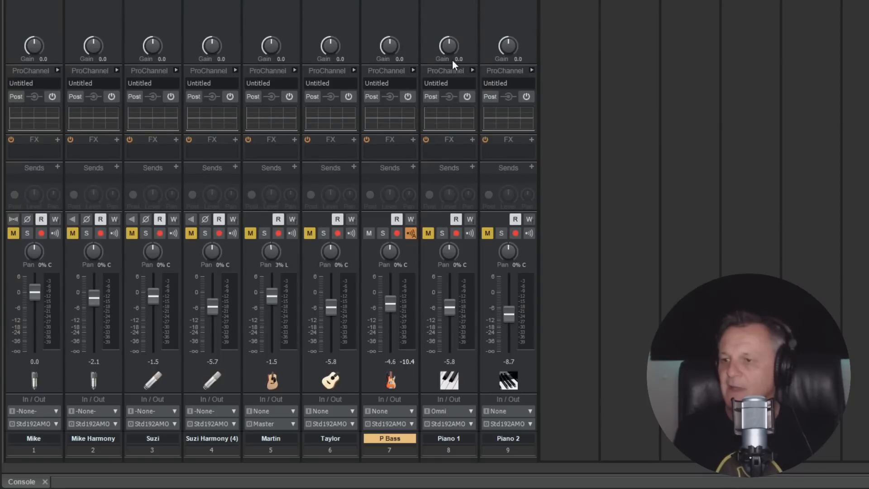
key(space)
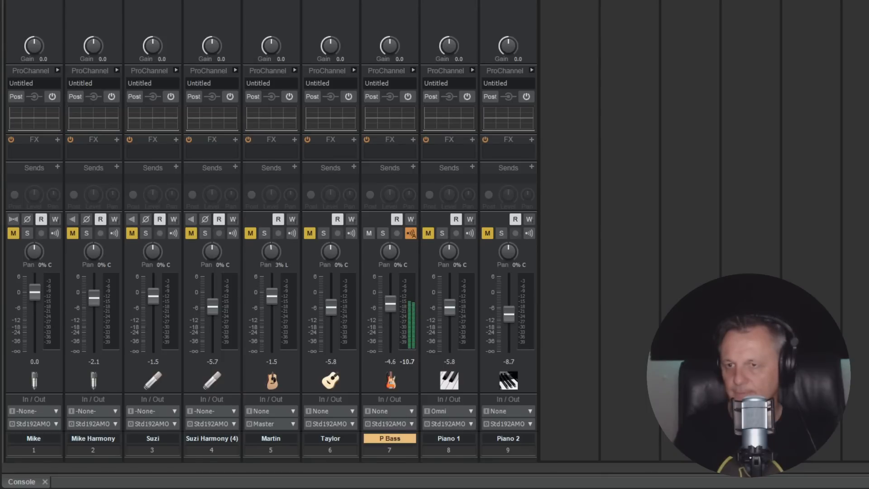
key(space)
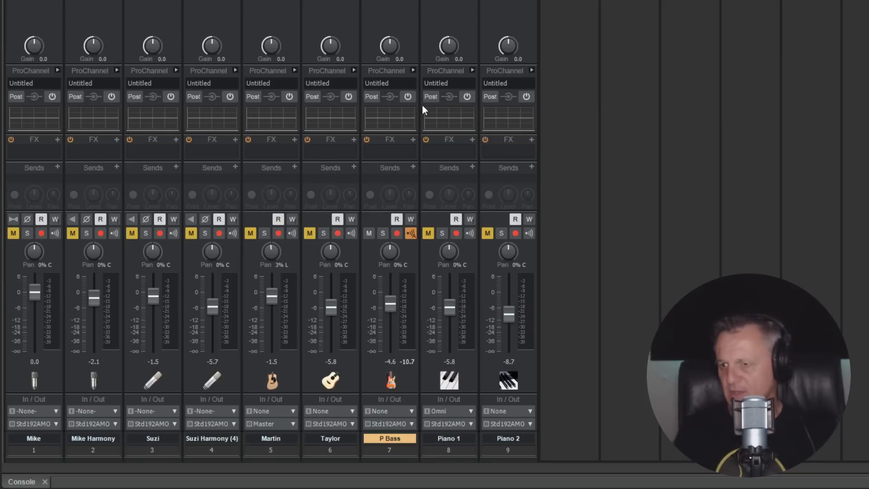
Add a send from the P Bass track to a new aux track and compare the two strips by selecting each.
click(413, 168)
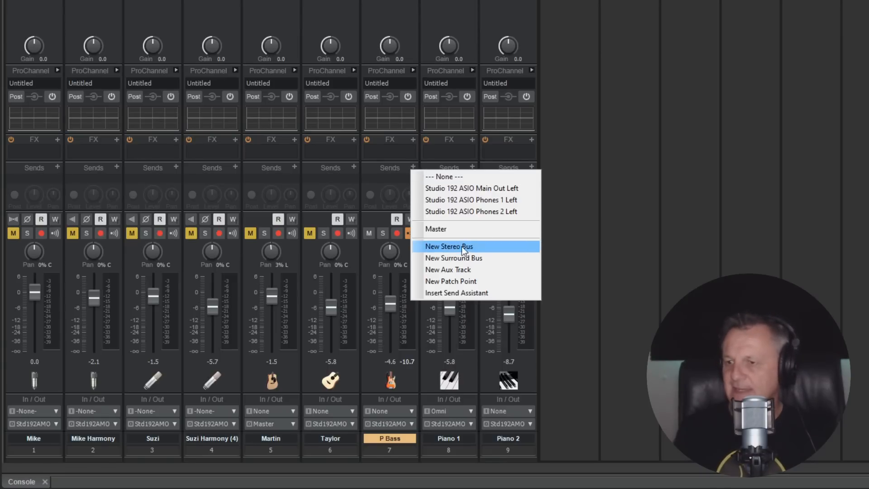
click(455, 269)
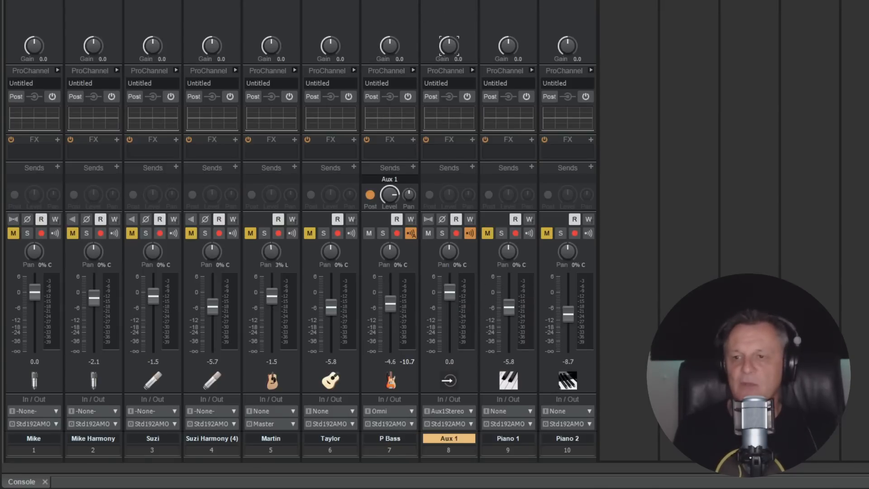
drag(864, 5, 865, 68)
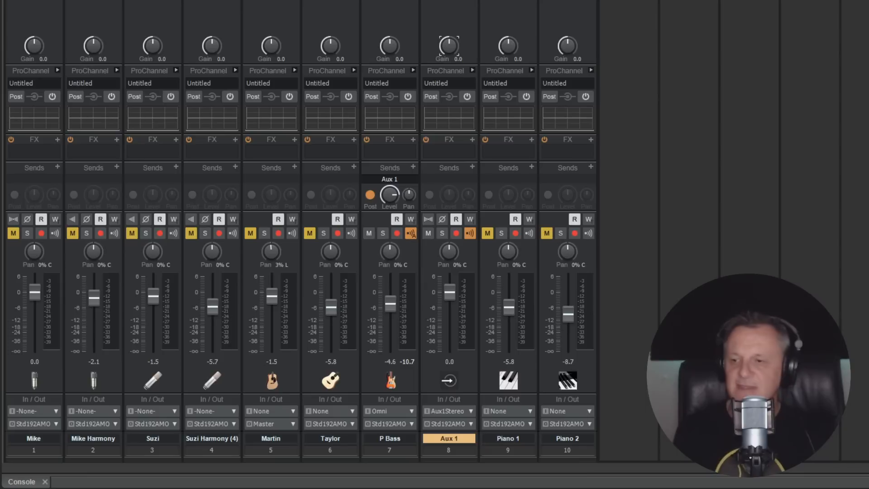
click(381, 0)
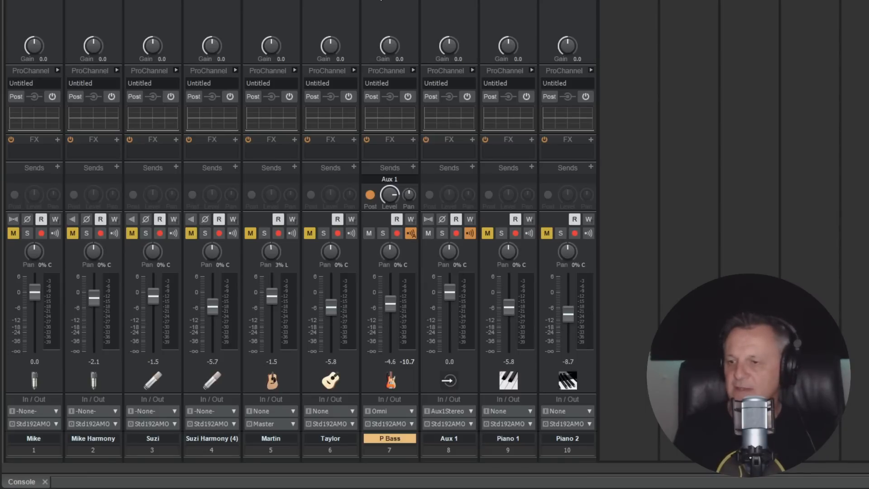
click(448, 0)
click(403, 1)
click(438, 22)
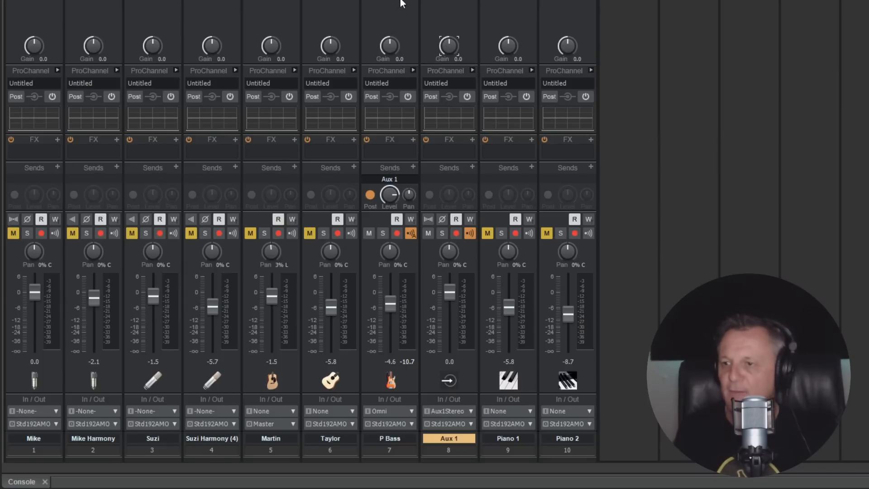
Insert the Overloud TH3 effect on the Aux 1 track, load its Routing preset and close the plug-in window.
right_click(467, 143)
click(504, 150)
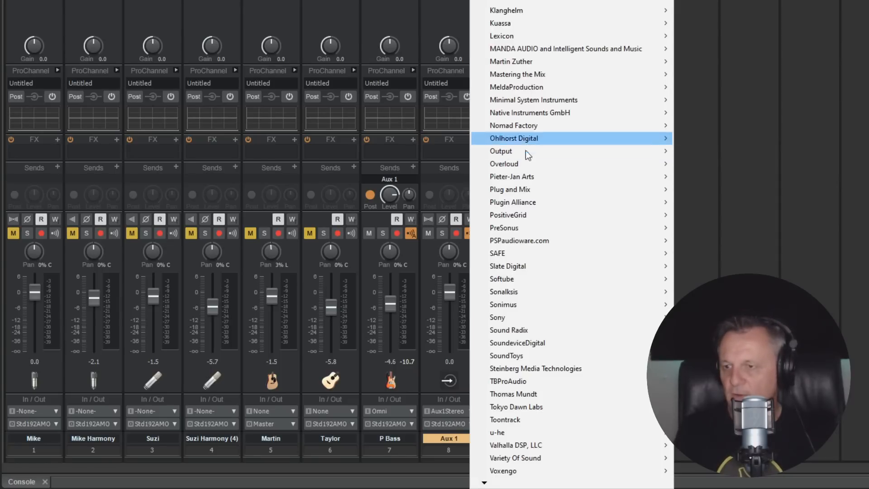
mouse_move(524, 164)
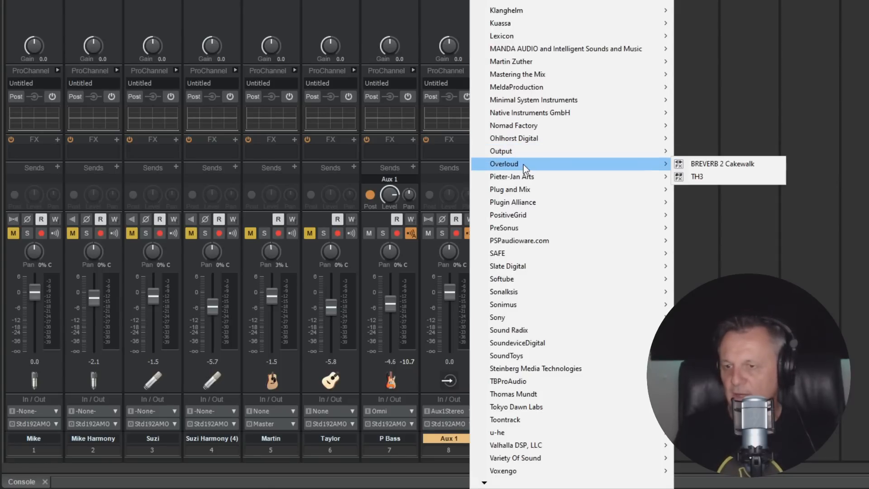
click(705, 178)
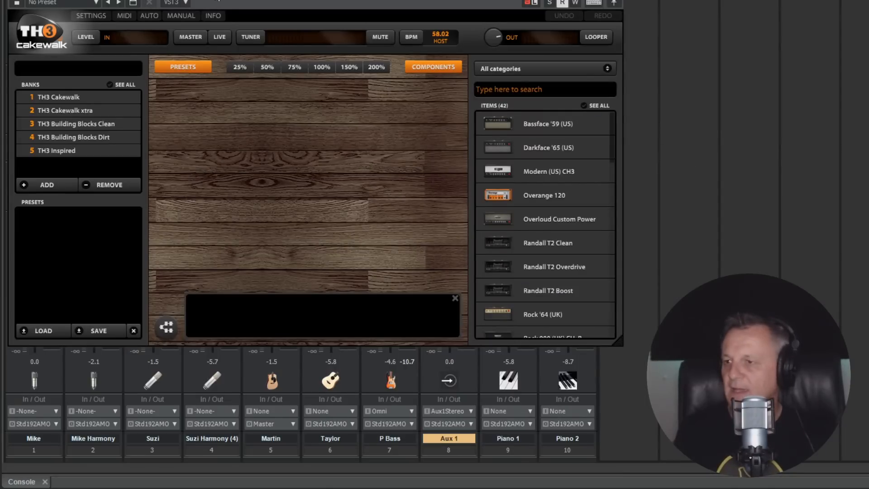
click(92, 4)
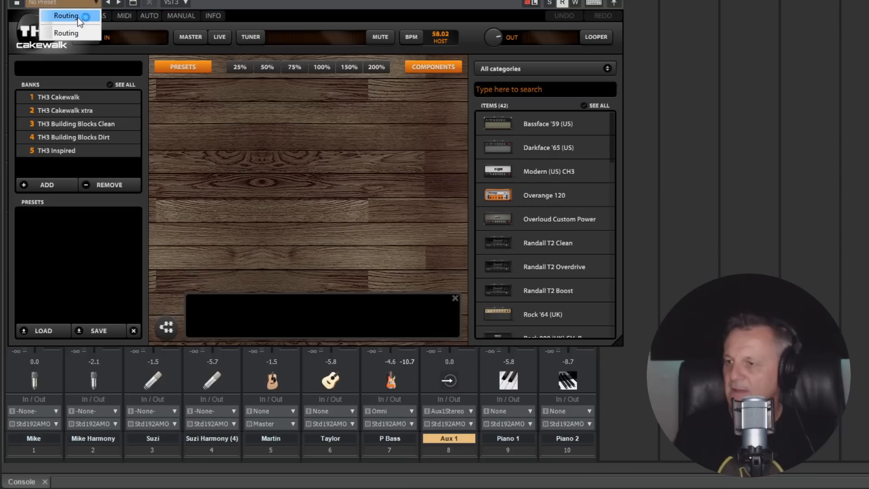
click(77, 17)
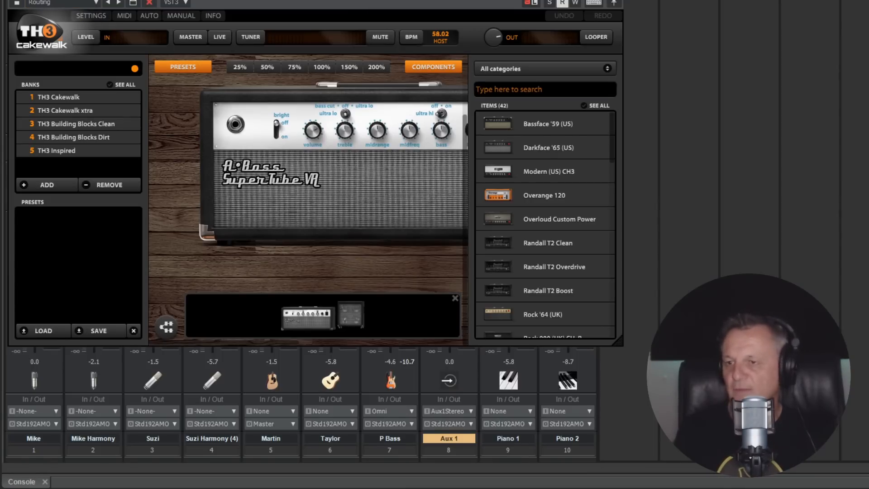
click(614, 0)
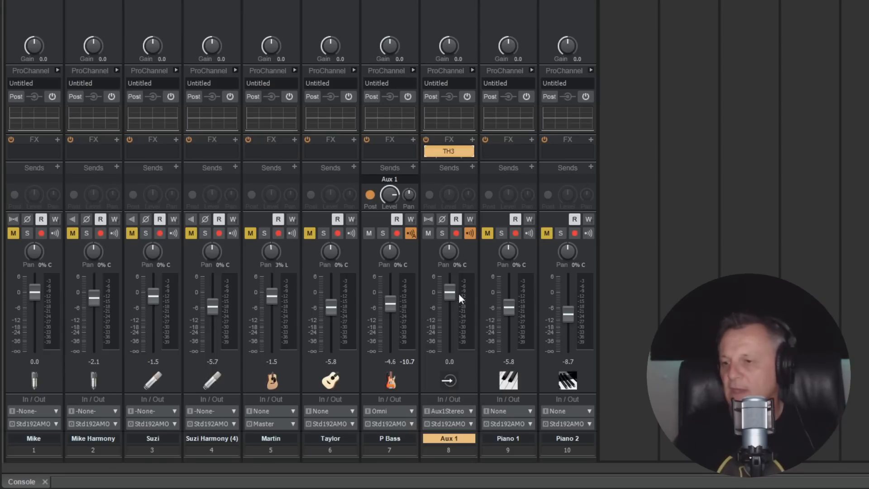
Set the Aux 1 volume to -3.5 dB while auditioning it with the bass, and arm the aux track for recording.
drag(449, 287, 450, 299)
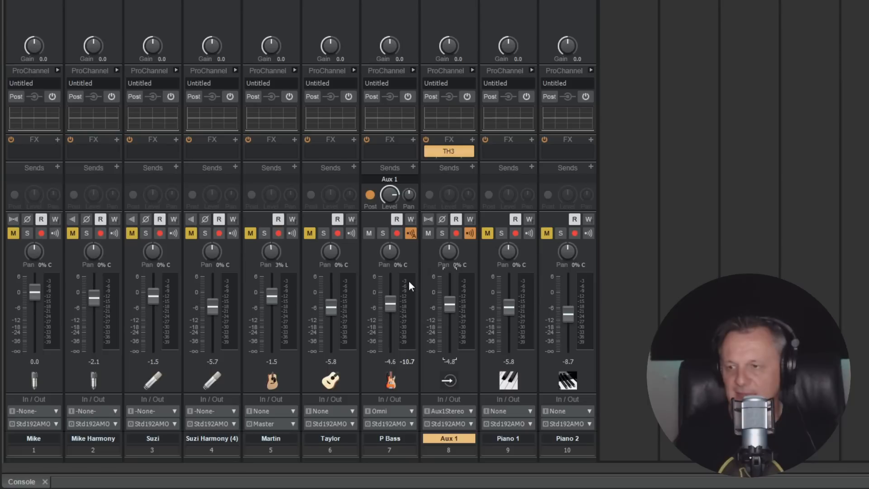
key(space)
drag(447, 303, 450, 301)
key(space)
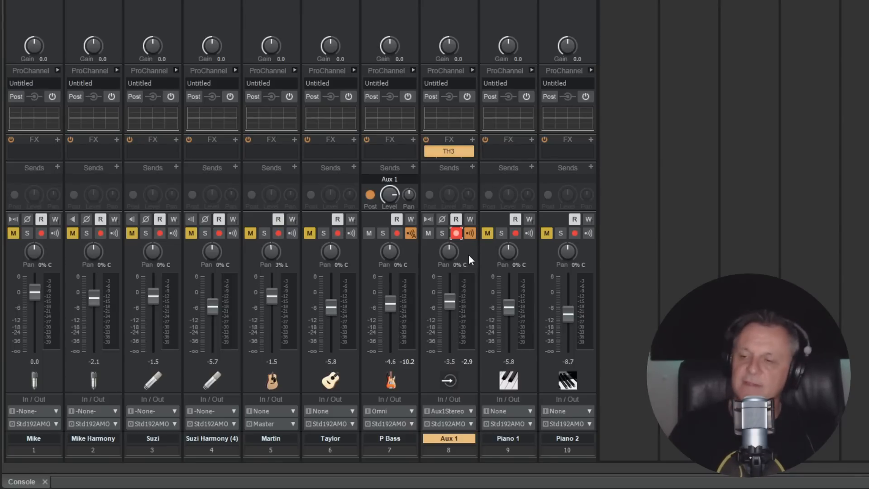
click(455, 233)
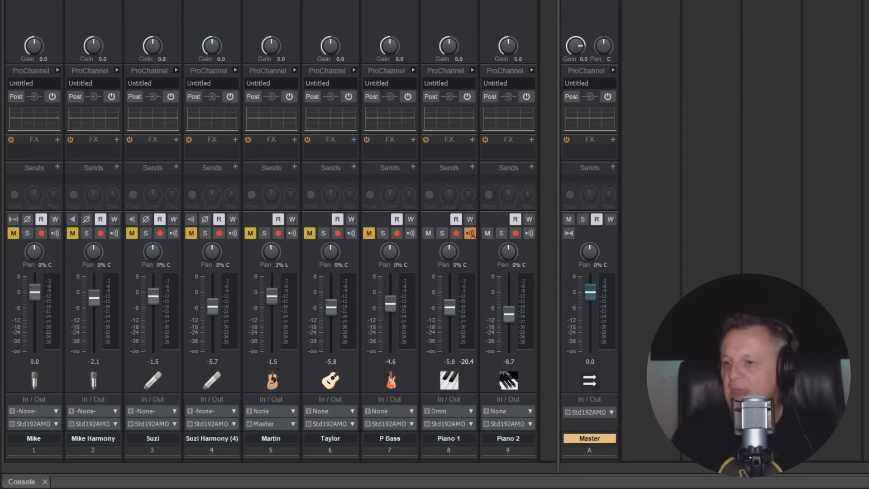
Audition the Piano 1 track and add a send from it to a new patch point.
click(448, 438)
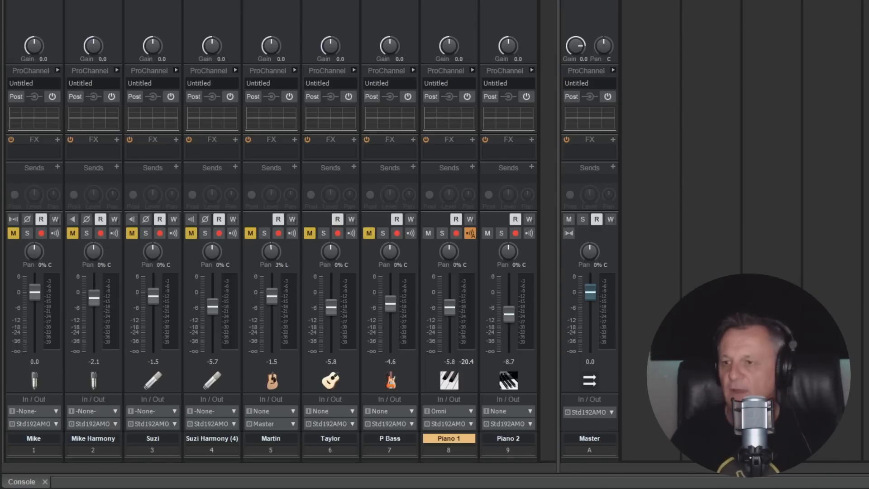
key(space)
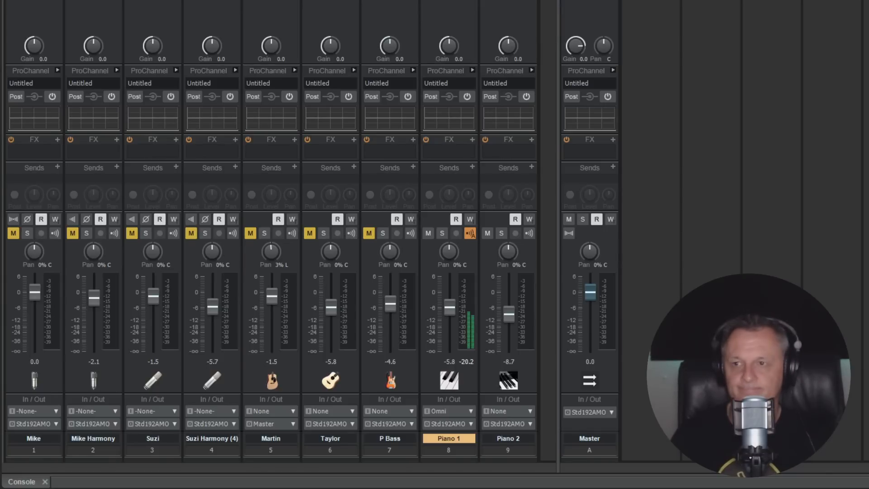
key(space)
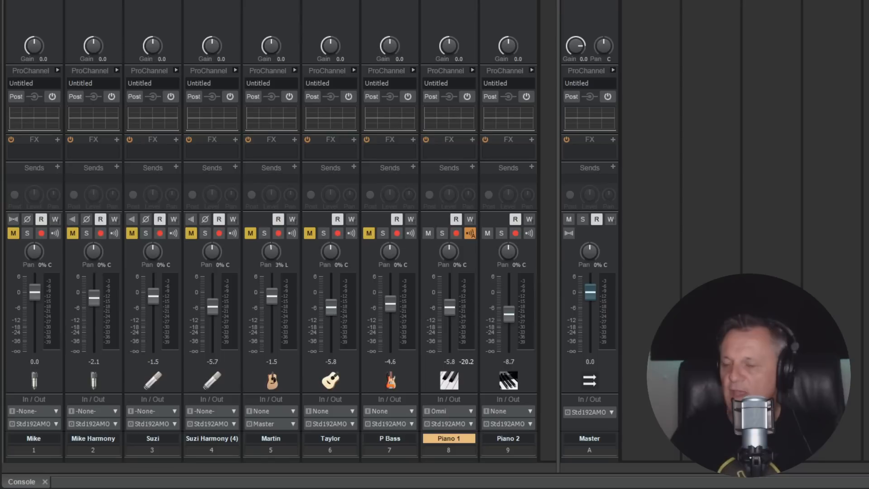
click(472, 166)
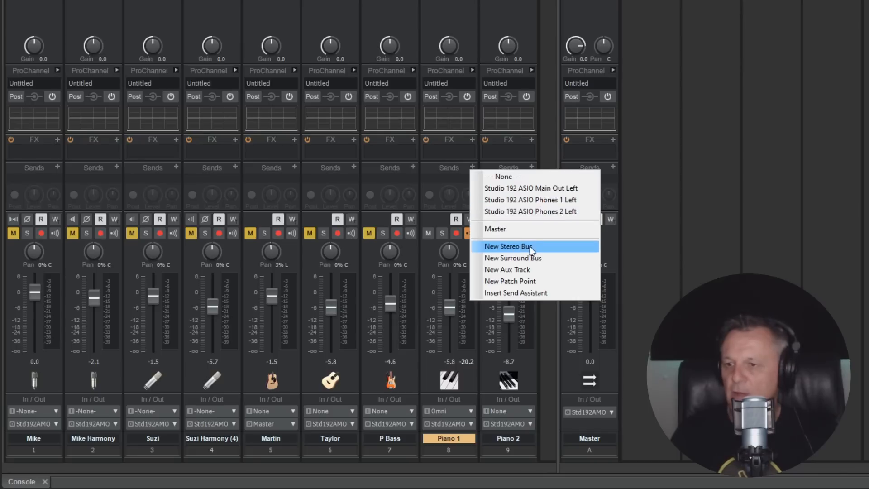
click(517, 280)
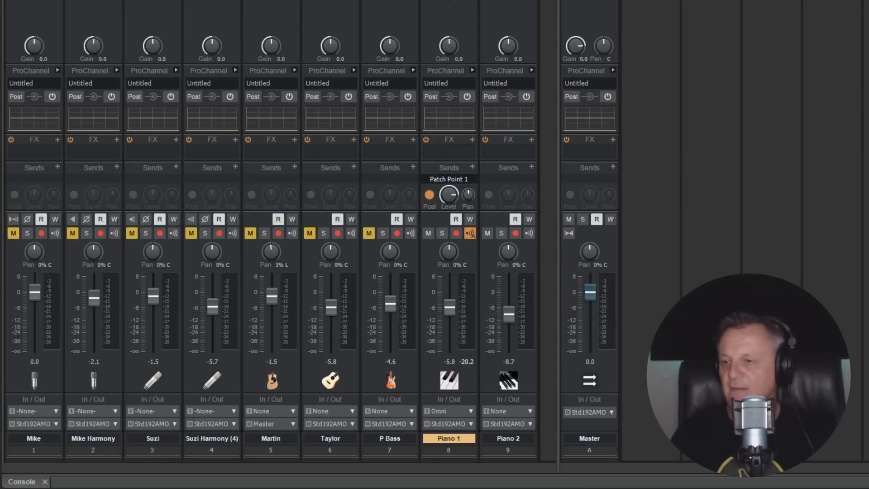
Insert a new audio track after Piano 2 and set its input to Patch Point 1.
right_click(554, 3)
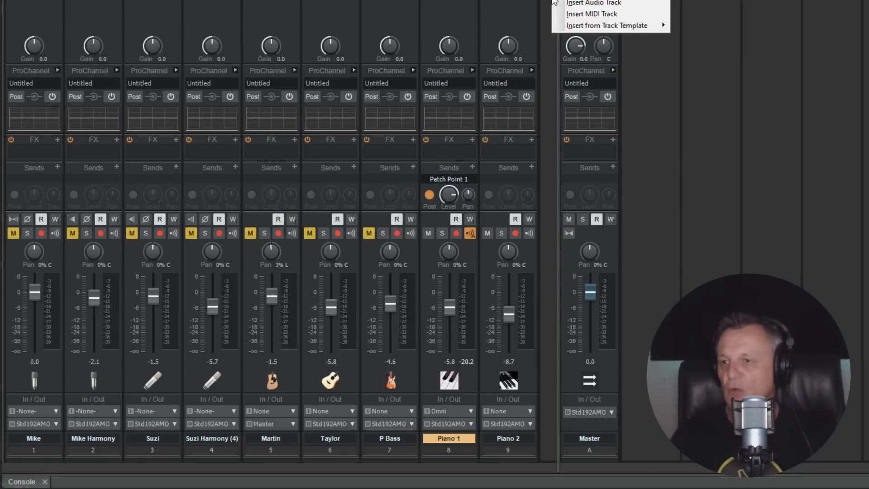
click(576, 4)
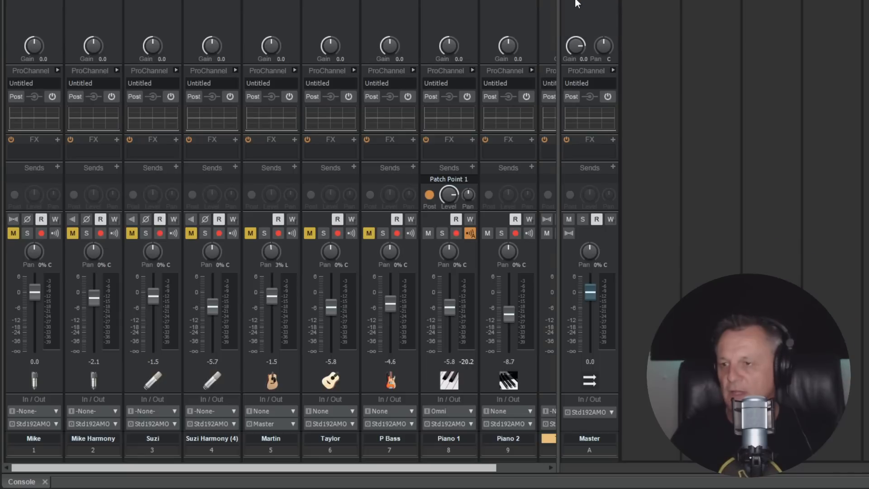
drag(479, 465, 561, 463)
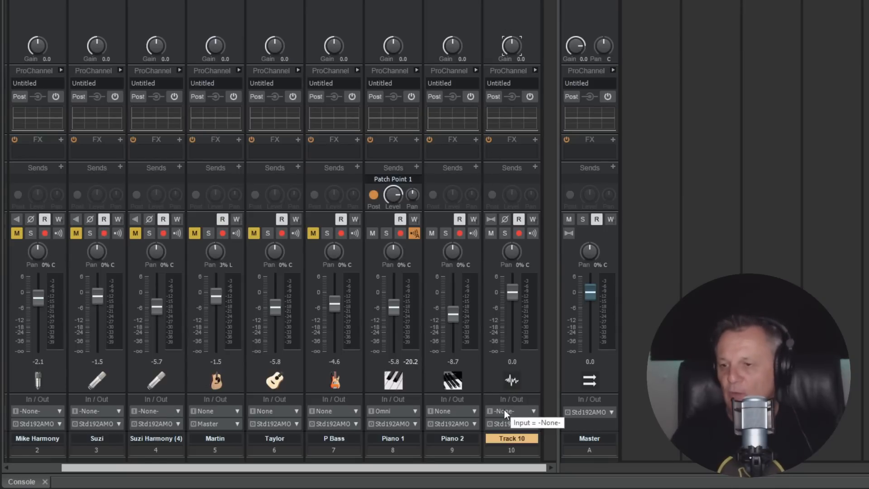
click(521, 411)
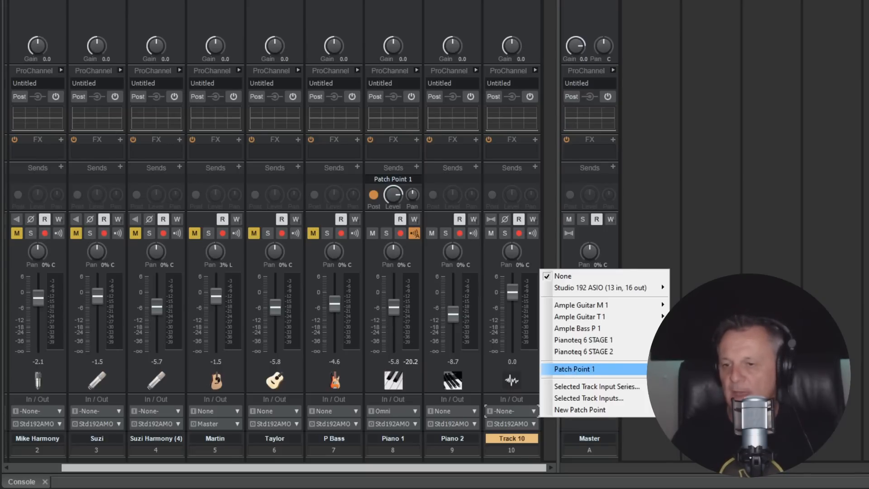
click(588, 369)
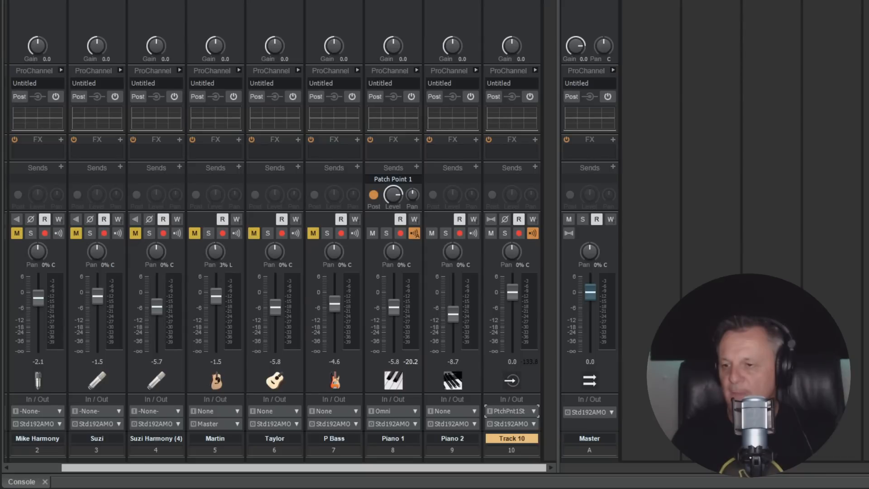
Rename Patch Point 1 to Piano Patch from the new audio track's input choices.
click(527, 412)
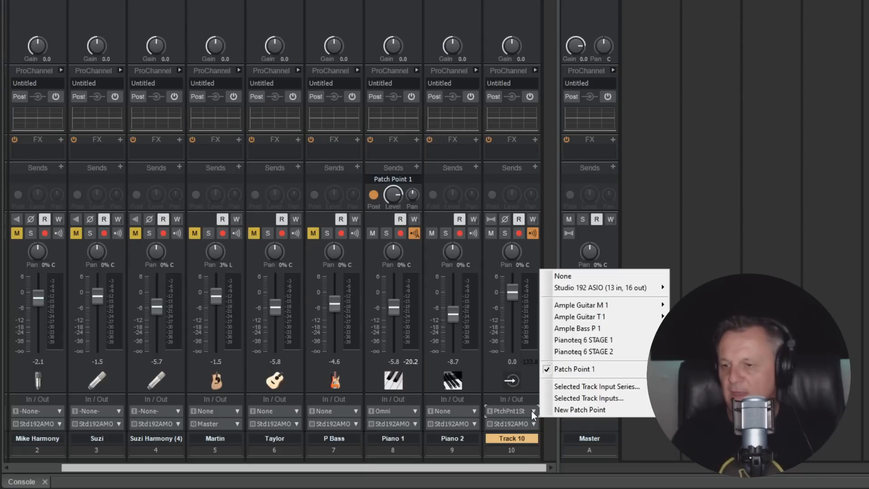
right_click(589, 369)
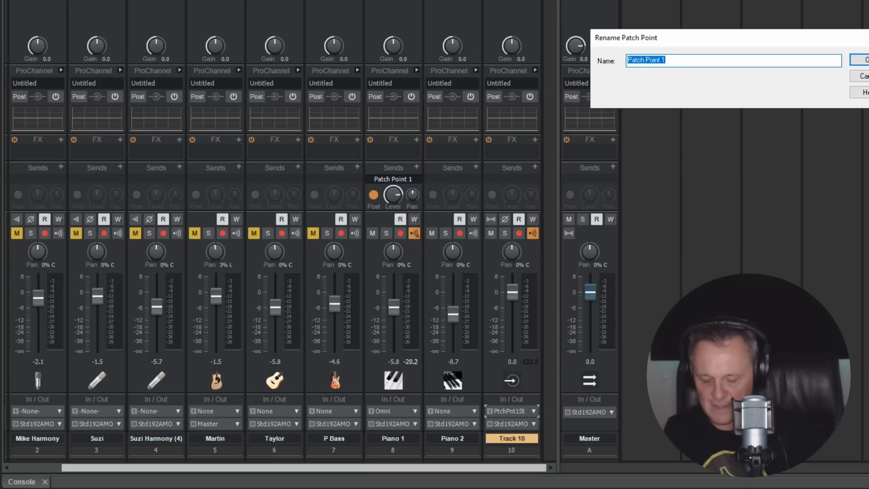
text(Piano Pat)
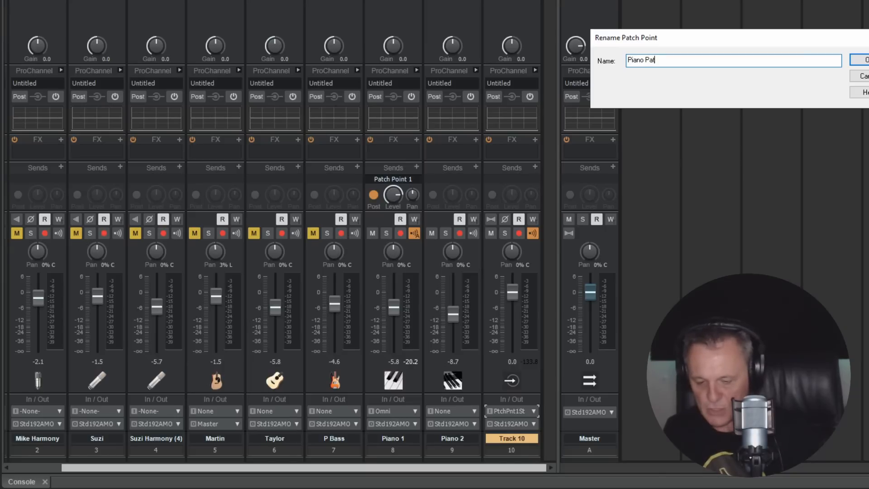
text(ch)
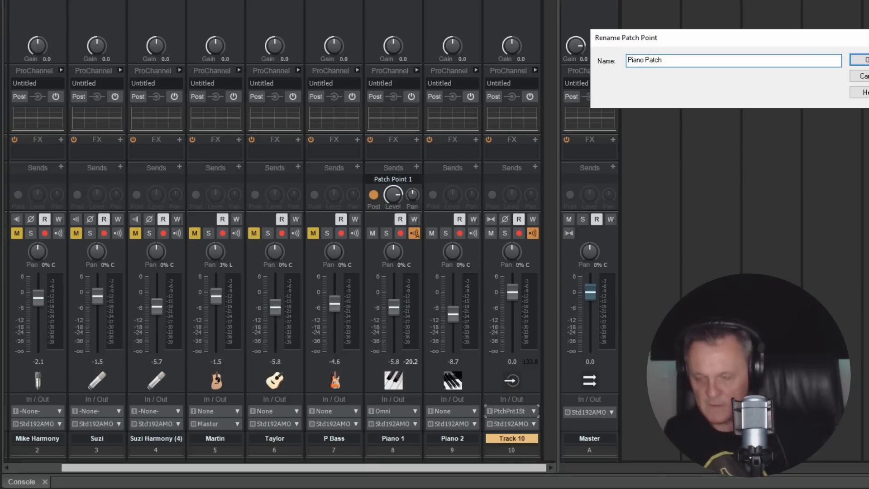
key(Return)
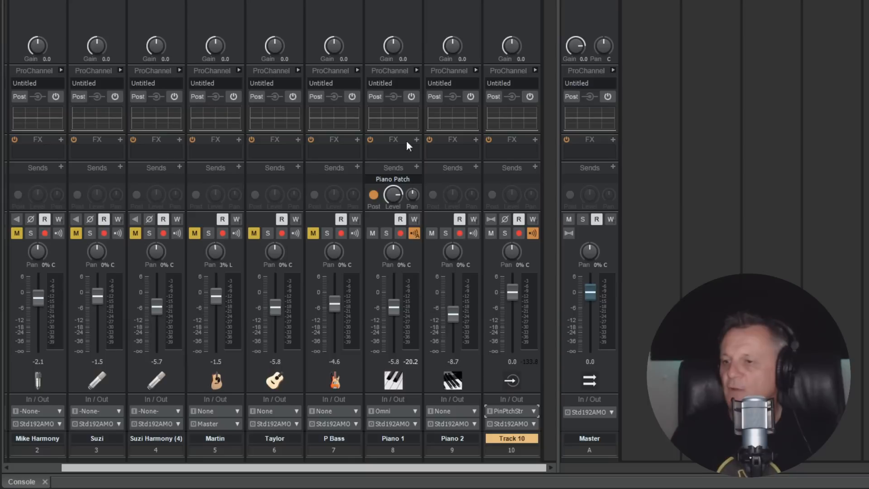
Select the Piano 1 track and play the project to check the signal reaching Track 10 through the patch point.
click(405, 4)
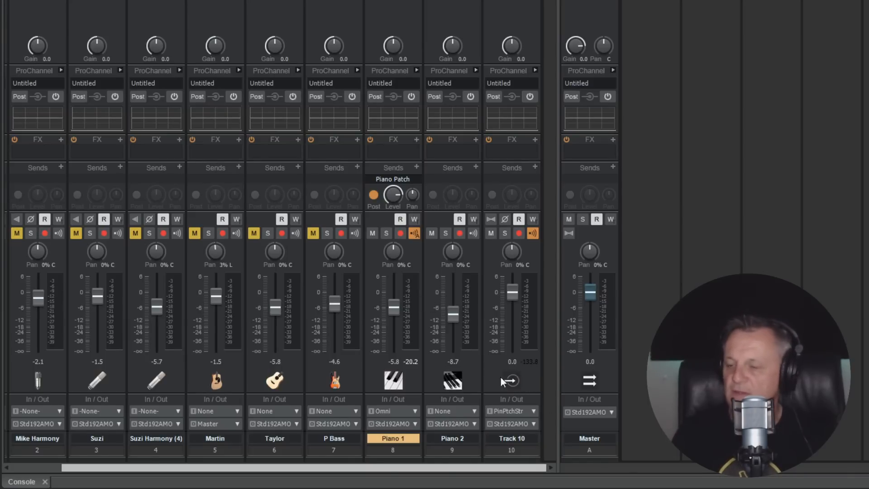
key(space)
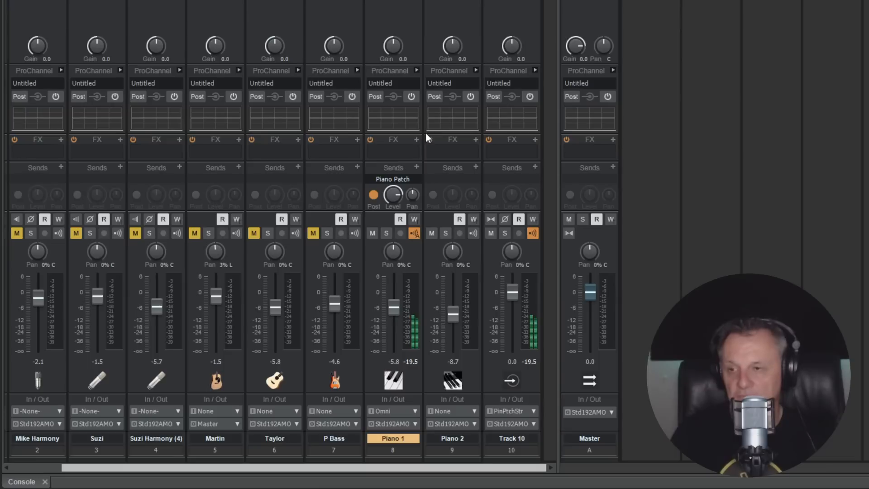
key(space)
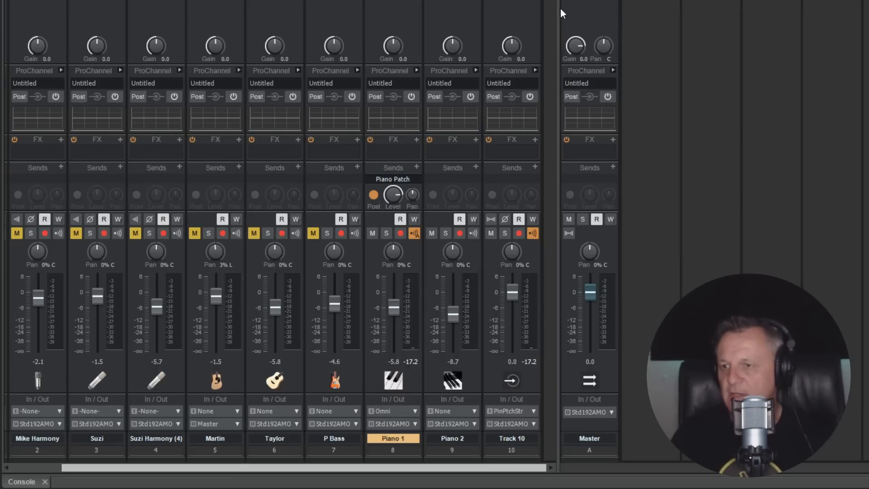
Widen the track strip area of the console and insert three new audio tracks after Track 10.
drag(559, 13, 604, 26)
right_click(607, 18)
click(623, 25)
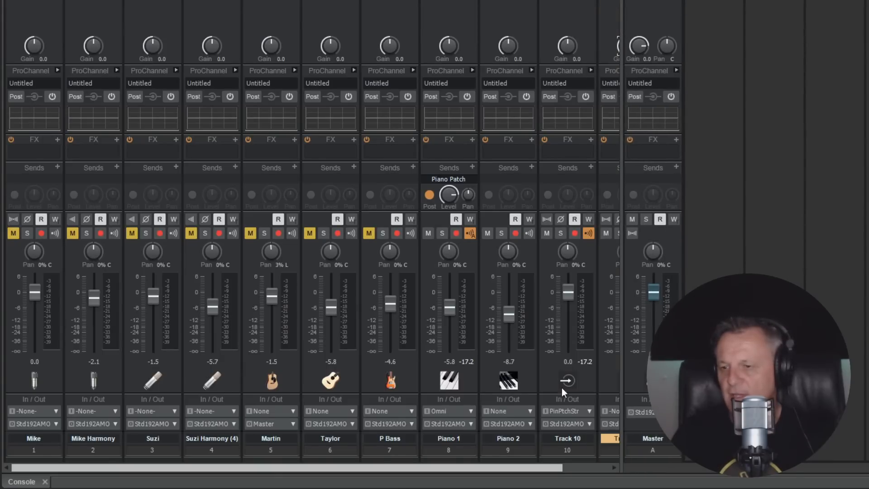
drag(549, 464, 623, 485)
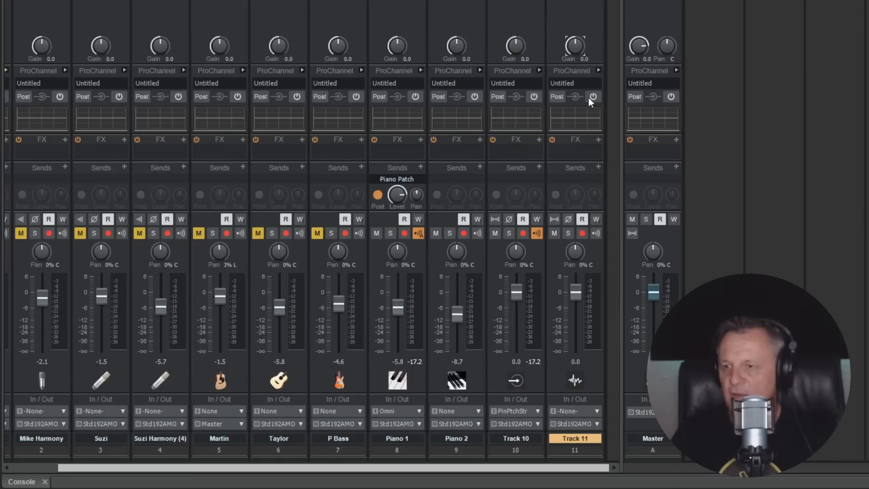
right_click(614, 8)
click(635, 14)
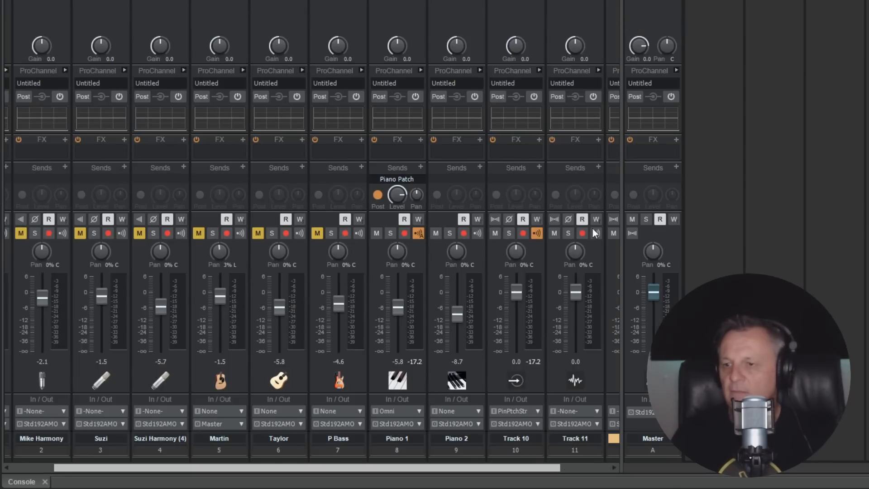
right_click(616, 23)
click(634, 28)
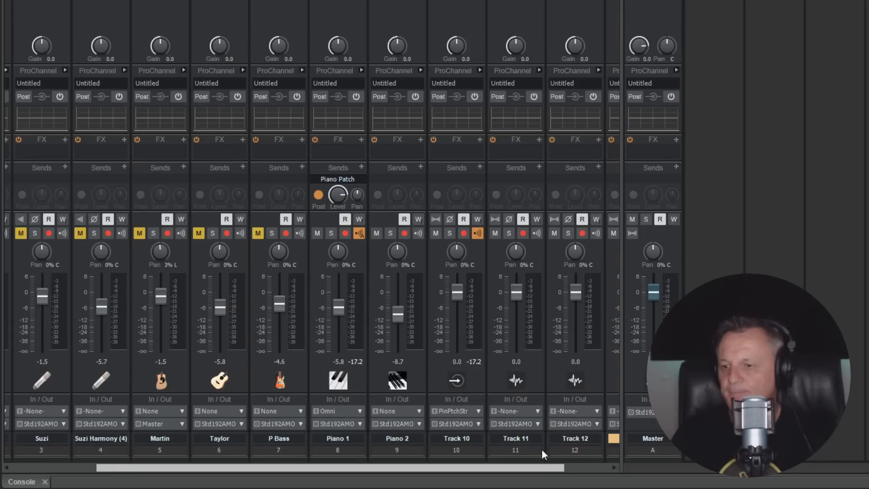
drag(546, 468, 602, 470)
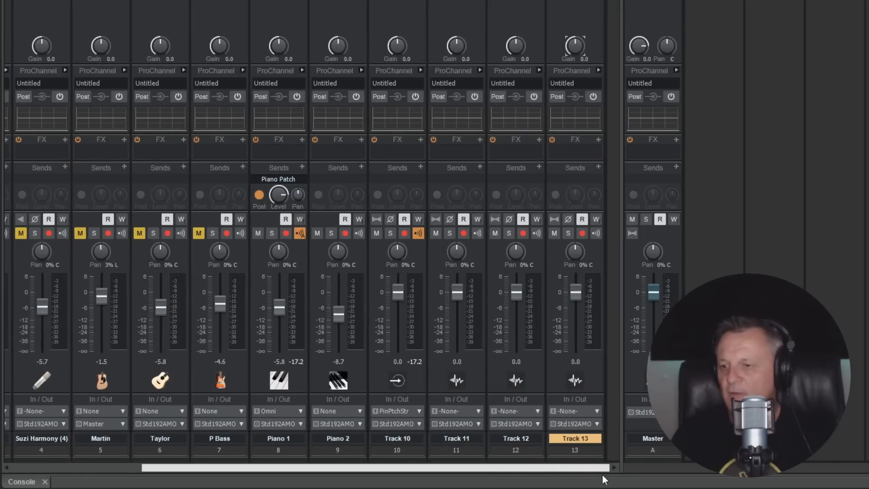
Set the Piano Patch inputs to stereo for Track 11, left mono for Track 12 and right mono for Track 13.
click(478, 411)
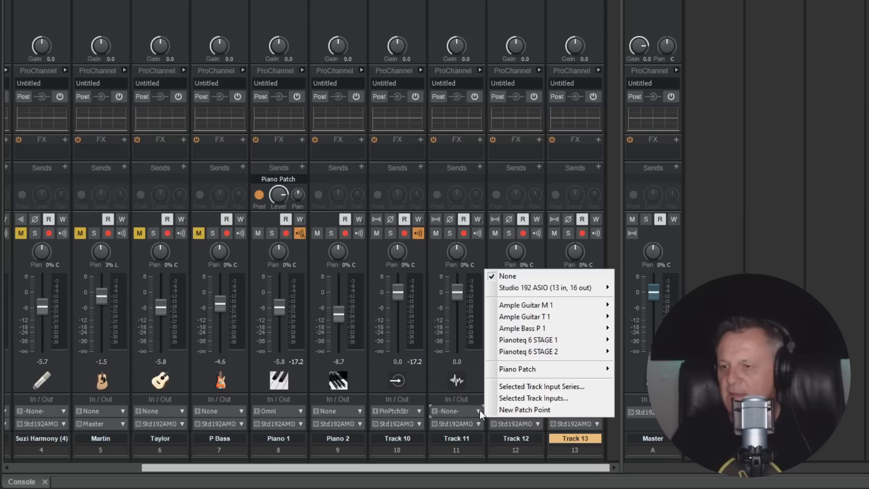
mouse_move(525, 370)
click(635, 392)
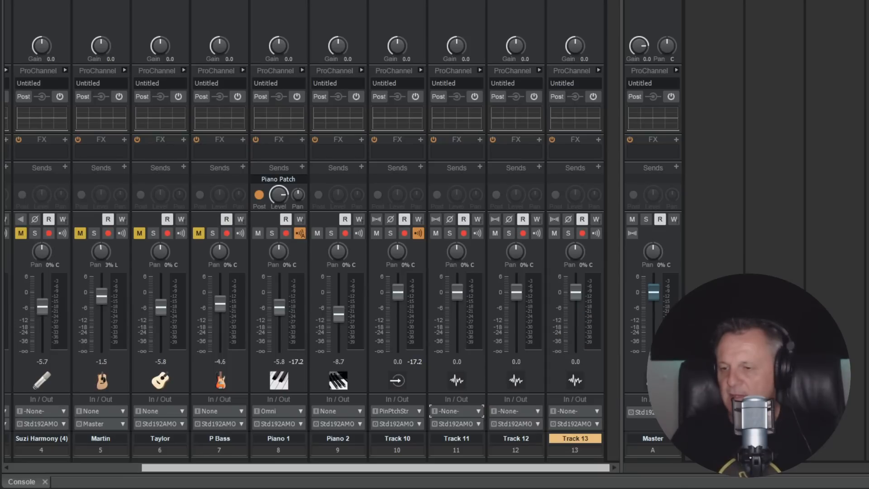
click(538, 410)
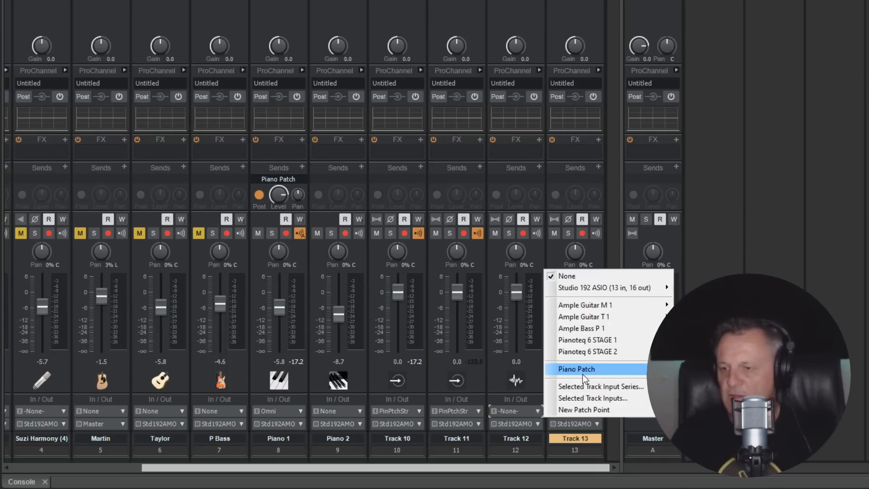
click(694, 369)
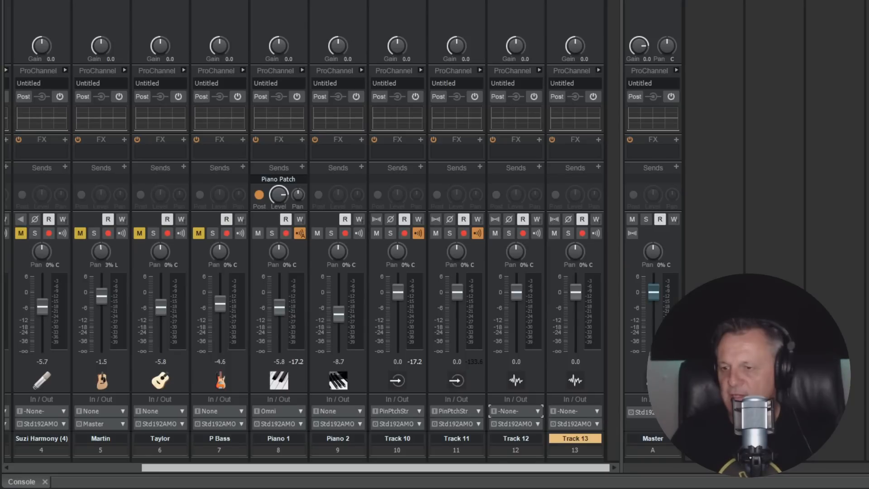
click(596, 410)
mouse_move(633, 369)
click(765, 381)
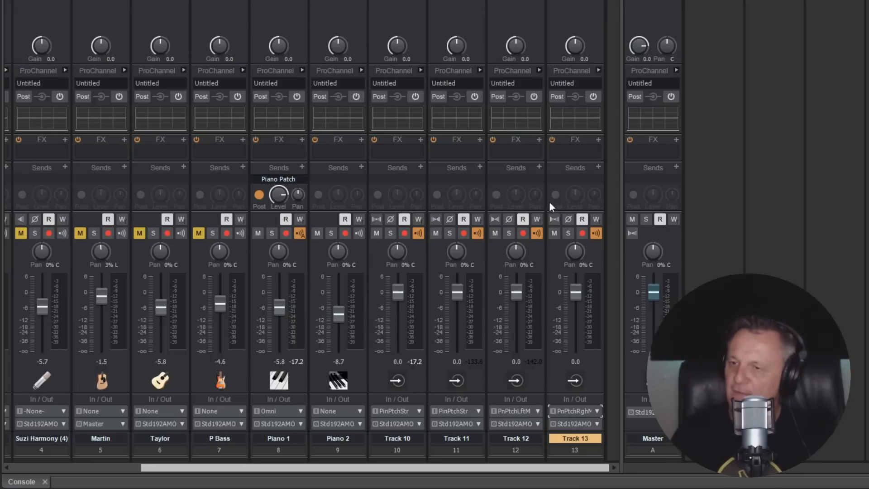
Select Track 10 and play the project briefly to check the Piano 1 signal reaching Tracks 10 to 13.
click(392, 3)
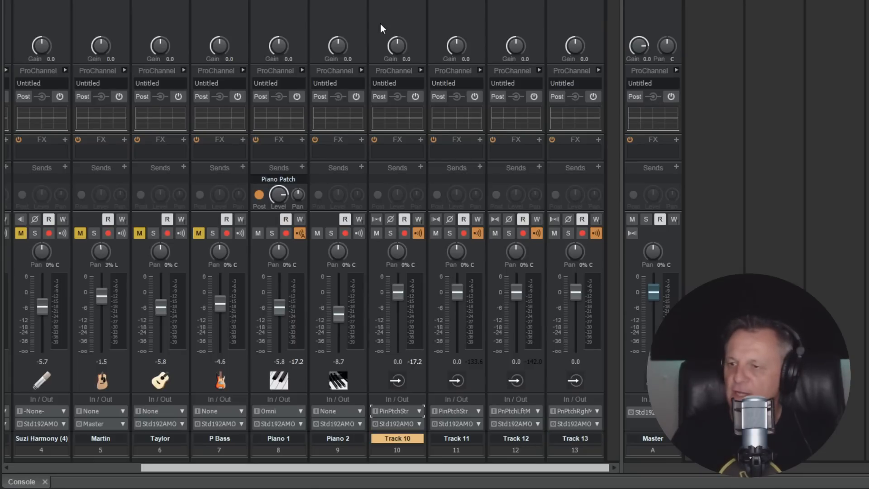
key(space)
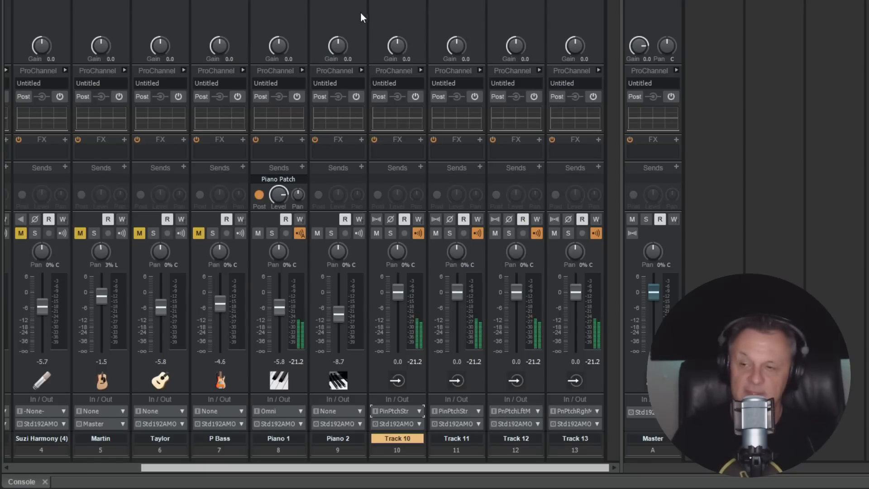
key(space)
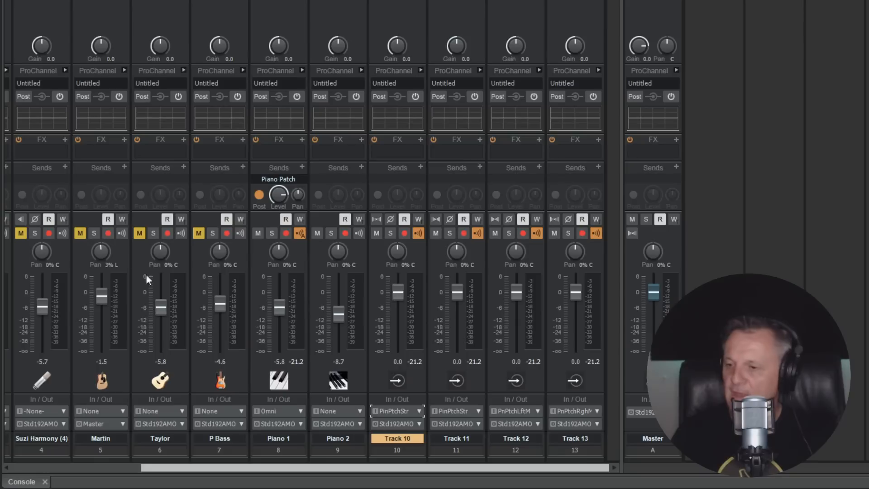
Add a send from the Martin track to Piano Patch, unmute Martin, and play briefly to check the combined signal.
click(125, 167)
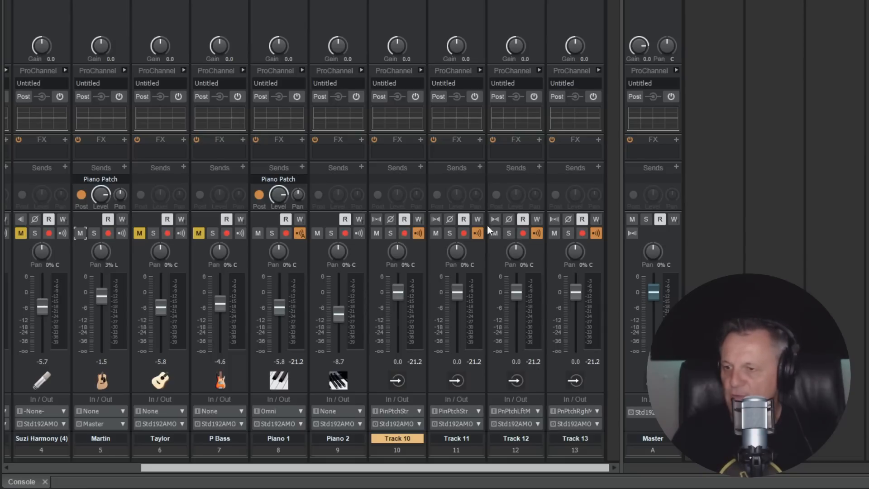
key(space)
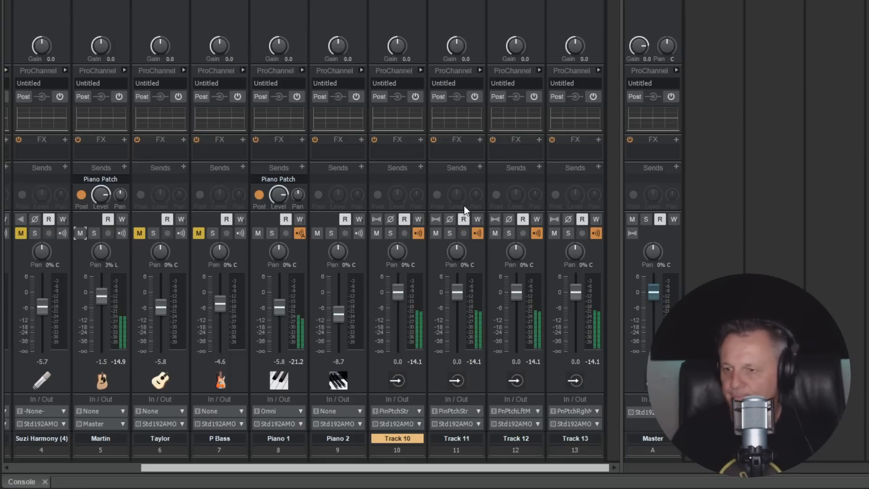
key(space)
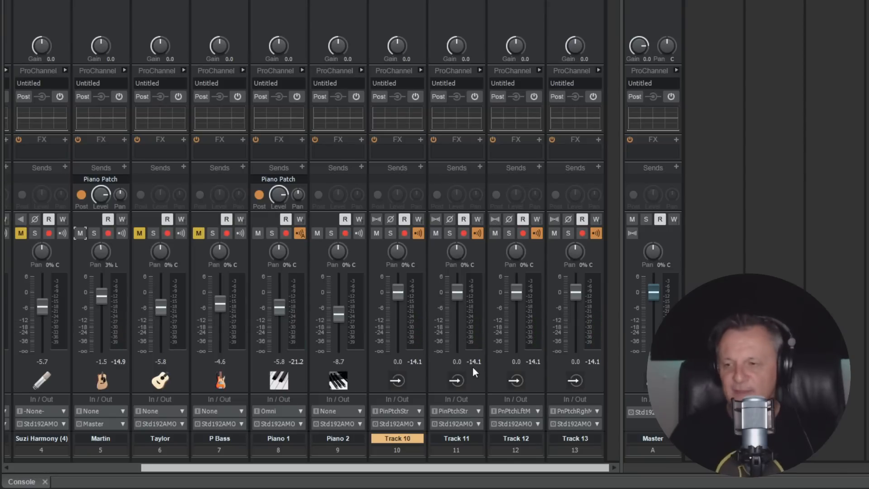